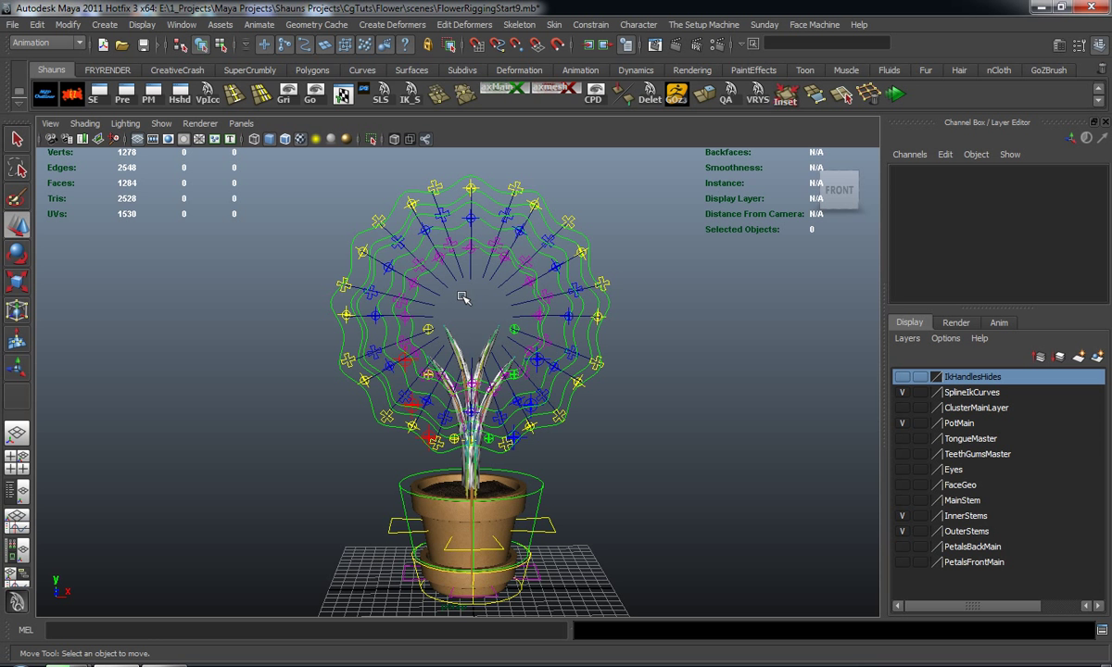
{"action": "left_click_drag", "start_coordinate": [462, 293], "coordinate": [452, 343], "text": "alt"}
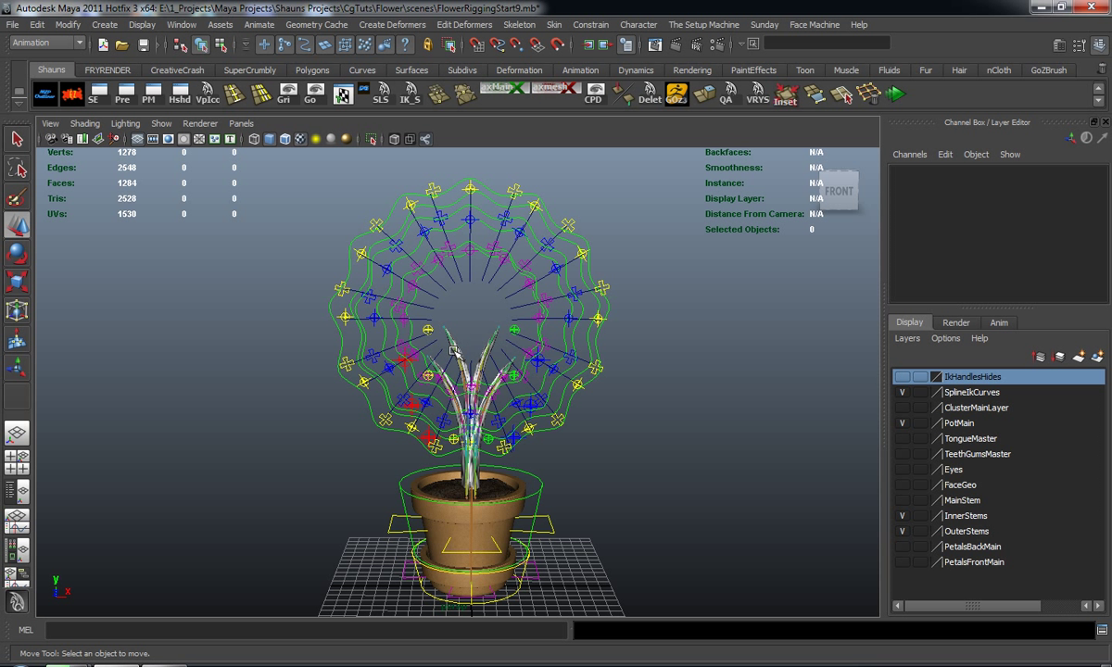
{"action": "left_click_drag", "start_coordinate": [469, 364], "coordinate": [468, 306], "text": "alt"}
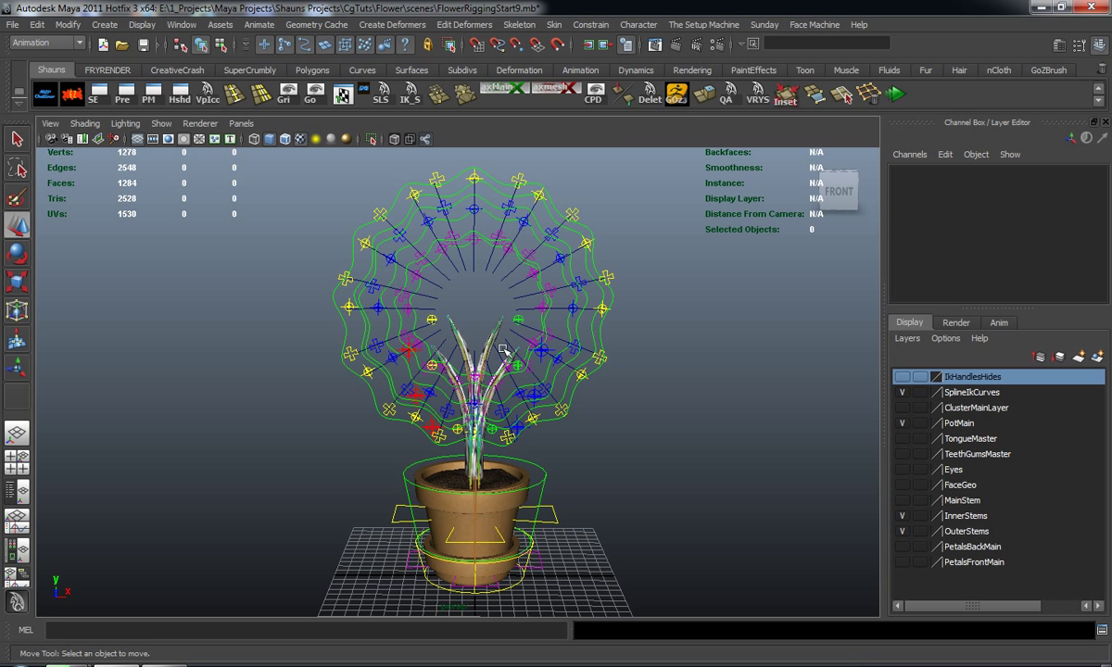
{"action": "left_click_drag", "start_coordinate": [475, 352], "coordinate": [484, 317], "text": "alt"}
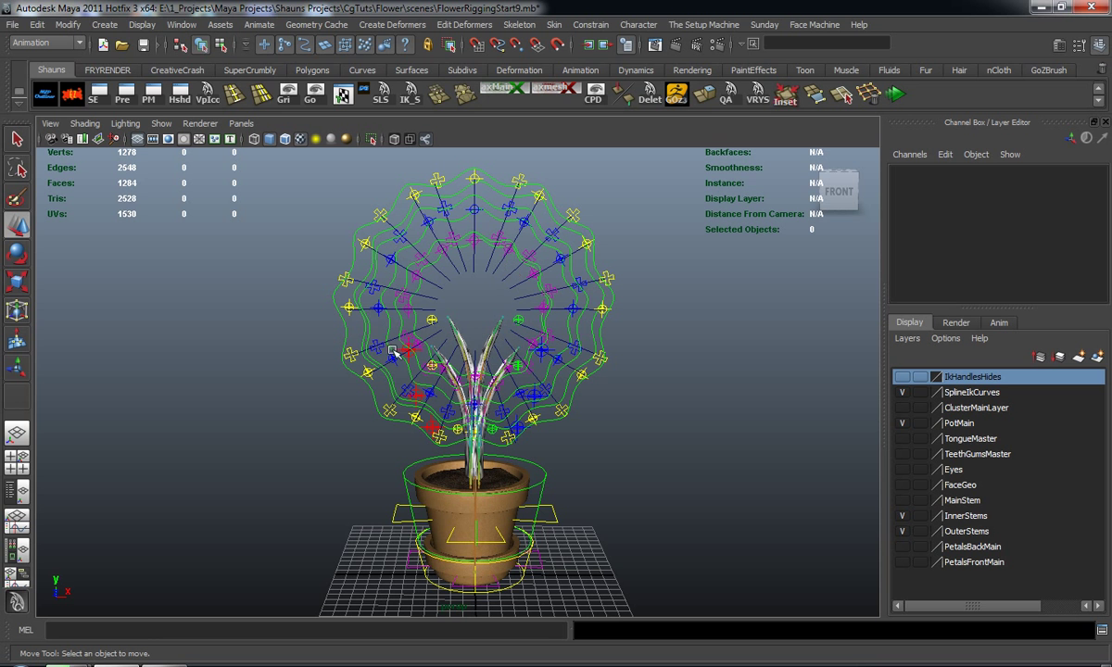
{"action": "left_click_drag", "start_coordinate": [584, 403], "coordinate": [466, 241], "text": "alt"}
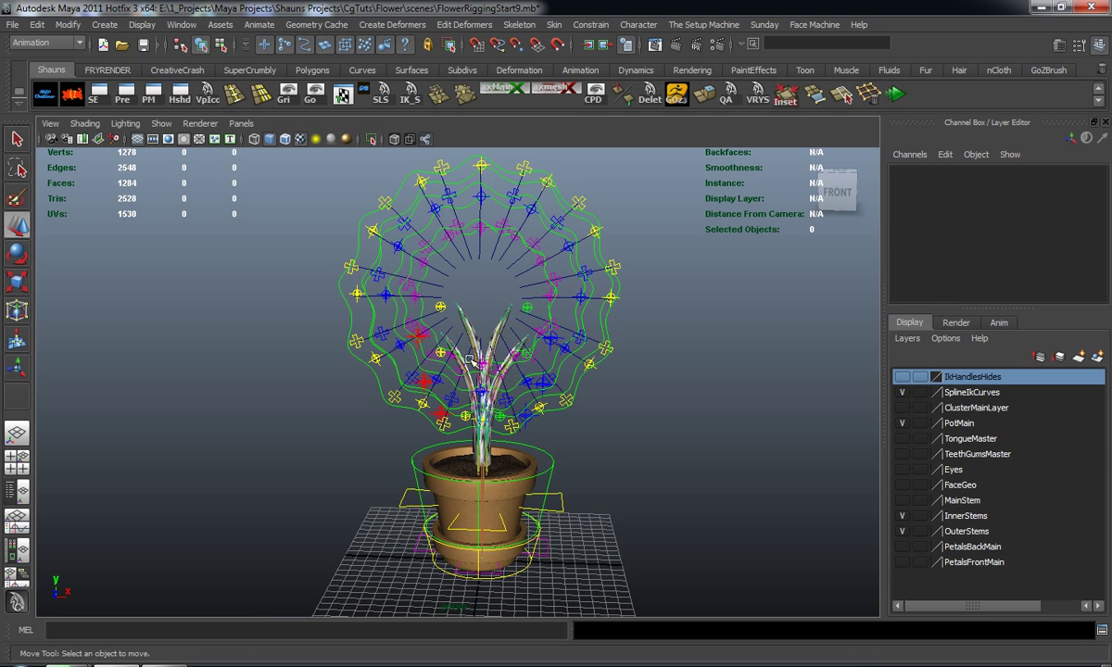
{"action": "left_click_drag", "start_coordinate": [471, 360], "coordinate": [482, 355], "text": "alt"}
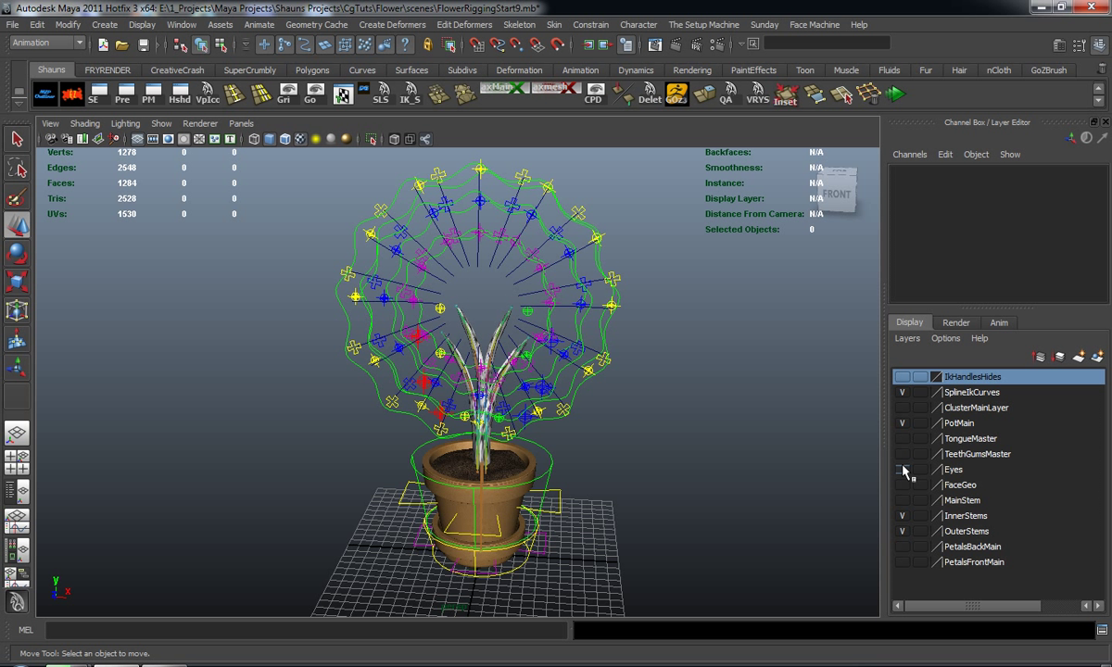
Show the TongueMaster layer and frame the tongue mesh up close in the perspective view.
{"action": "left_click", "coordinate": [901, 438]}
{"action": "left_click_drag", "start_coordinate": [602, 378], "coordinate": [452, 389], "text": "alt"}
{"action": "scroll", "coordinate": [456, 400], "scroll_direction": "up", "scroll_amount": 8}
{"action": "scroll", "coordinate": [444, 434], "scroll_direction": "up", "scroll_amount": 3}
{"action": "left_click_drag", "start_coordinate": [444, 434], "coordinate": [295, 406], "text": "alt"}
{"action": "middle_click_drag", "start_coordinate": [275, 395], "coordinate": [481, 425], "text": "alt"}
{"action": "left_click_drag", "start_coordinate": [479, 422], "coordinate": [468, 429], "text": "alt"}
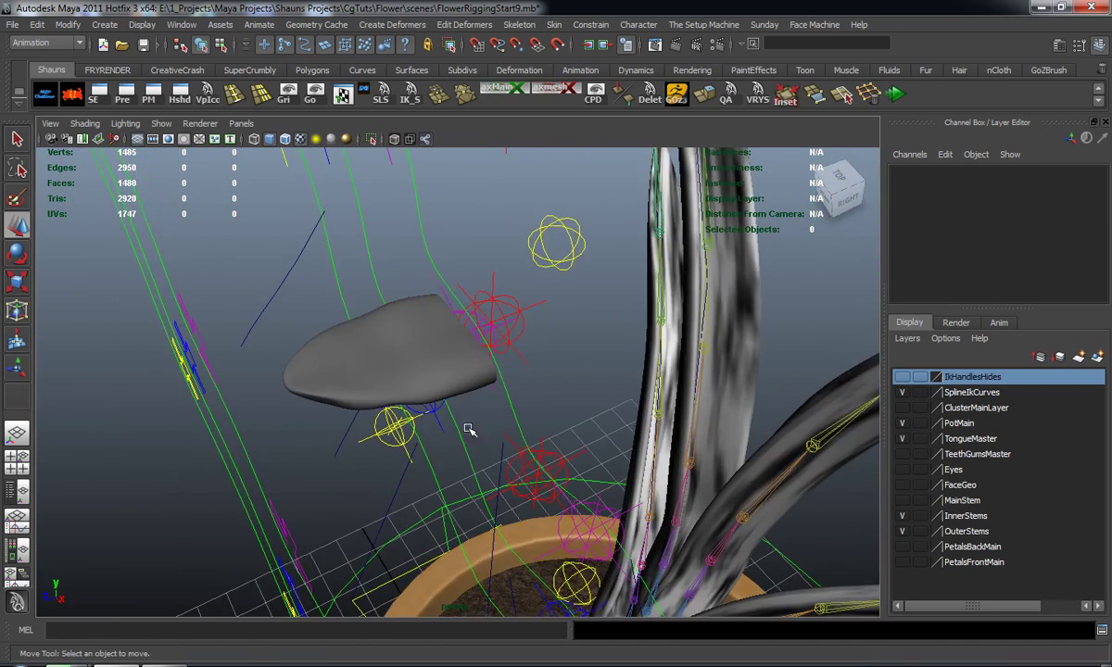
Display the tongue mesh without smoothing, leaving nothing selected.
{"action": "left_click", "coordinate": [347, 367]}
{"action": "left_click_drag", "start_coordinate": [347, 367], "coordinate": [379, 390], "text": "alt"}
{"action": "left_click", "coordinate": [313, 394]}
{"action": "left_click", "coordinate": [388, 390]}
{"action": "left_click_drag", "start_coordinate": [381, 390], "coordinate": [414, 403], "text": "alt"}
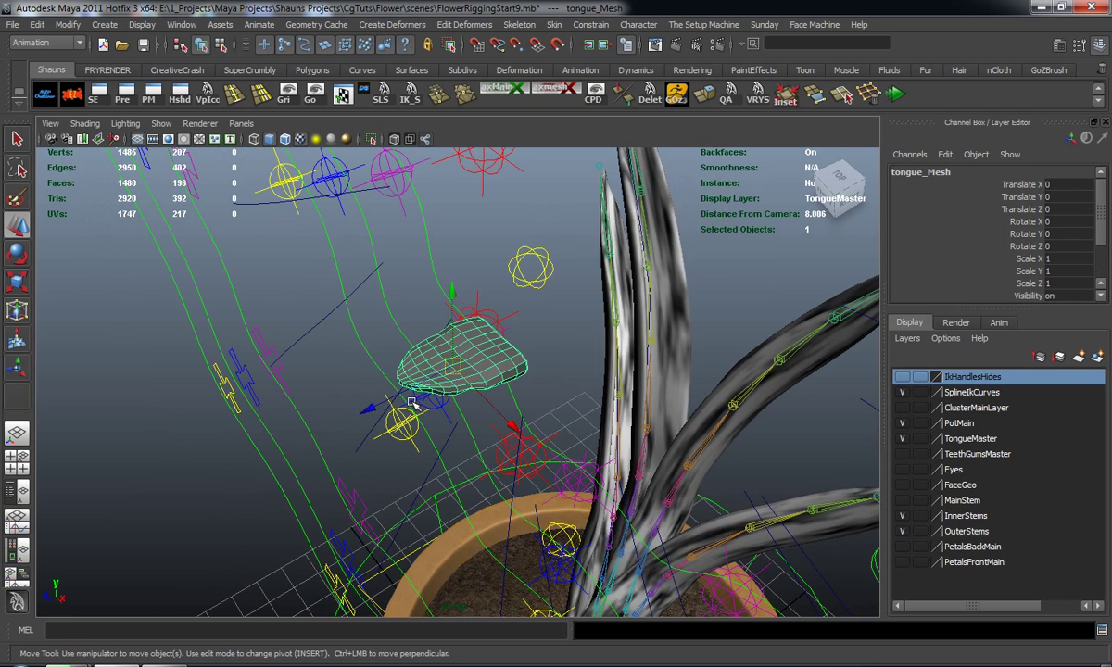
{"action": "left_click", "coordinate": [83, 342]}
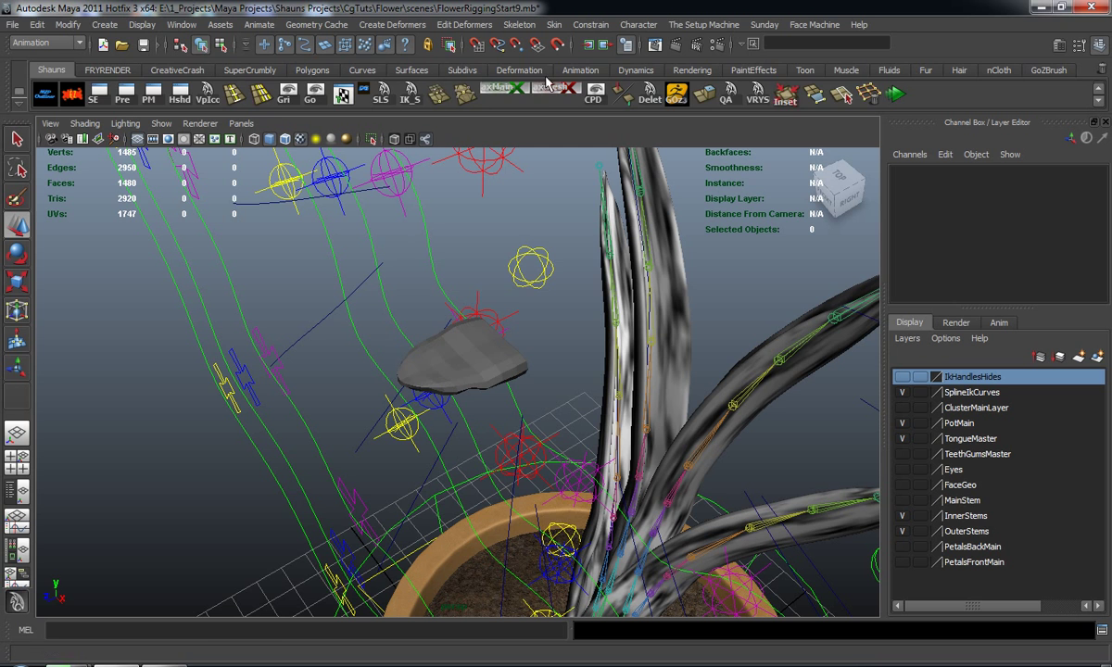
Activate the Joint Tool and frame the tongue closely in the top view.
{"action": "left_click", "coordinate": [576, 69]}
{"action": "left_click", "coordinate": [206, 94]}
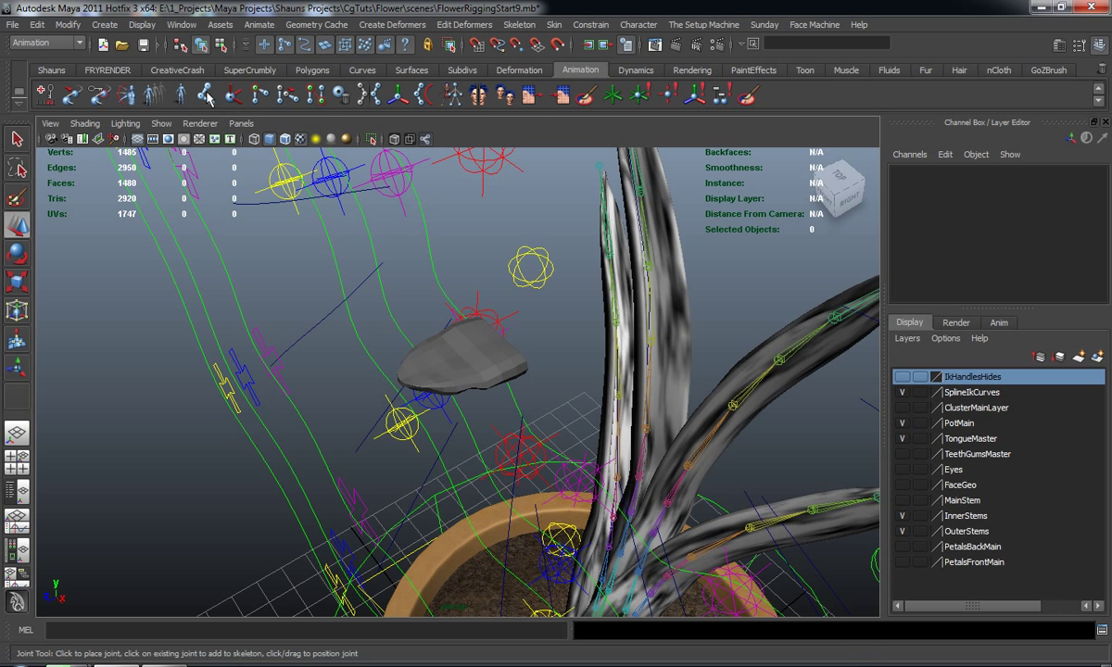
{"action": "key", "text": "space"}
{"action": "key", "text": "space"}
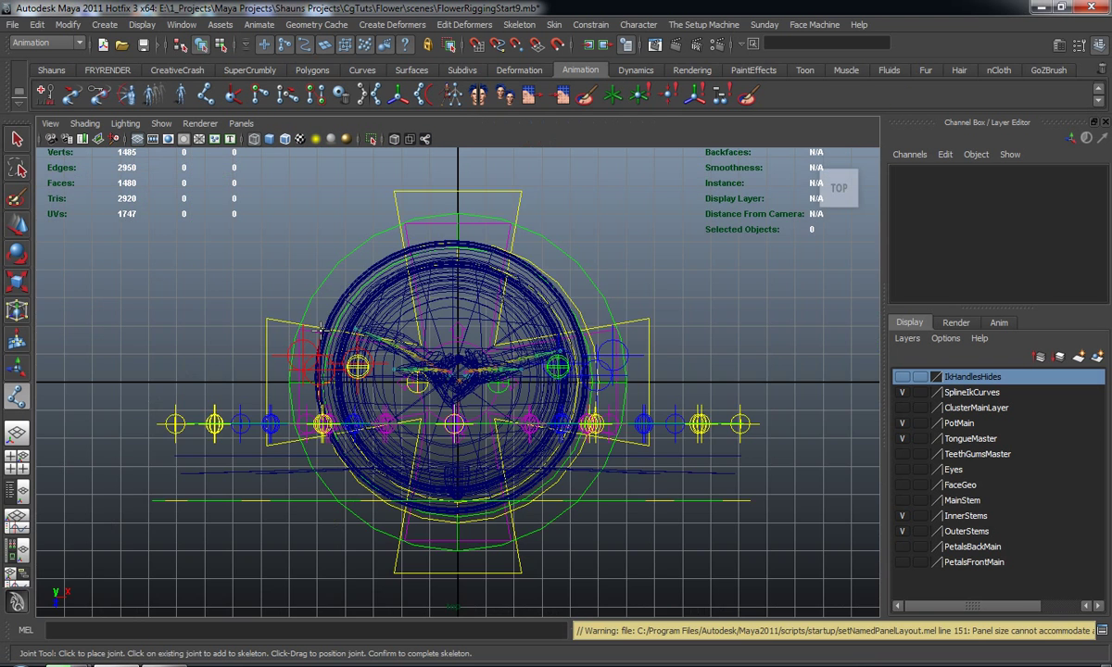
{"action": "middle_click_drag", "start_coordinate": [377, 336], "coordinate": [388, 240], "text": "alt"}
{"action": "right_click_drag", "start_coordinate": [388, 240], "coordinate": [425, 303], "text": "alt"}
{"action": "scroll", "coordinate": [424, 303], "scroll_direction": "up", "scroll_amount": 5}
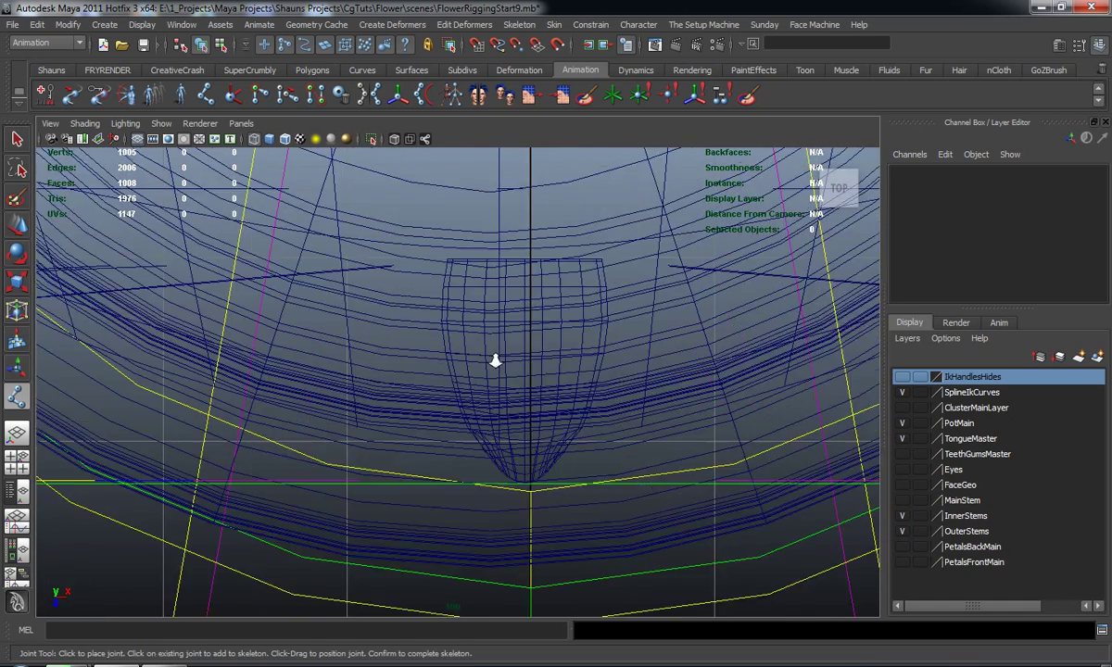
{"action": "scroll", "coordinate": [523, 315], "scroll_direction": "up", "scroll_amount": 3}
{"action": "middle_click_drag", "start_coordinate": [499, 345], "coordinate": [479, 348], "text": "alt"}
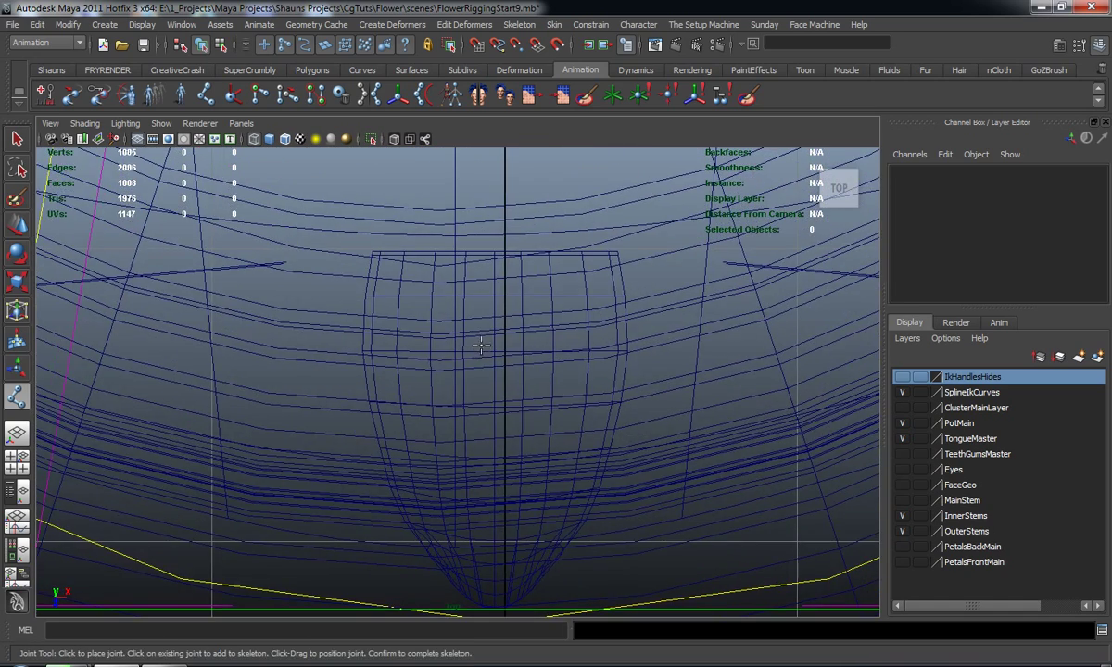
Display the top view smooth shaded, with X-Ray Joints and wireframe on shaded turned on.
{"action": "key", "text": "5"}
{"action": "left_click", "coordinate": [83, 124]}
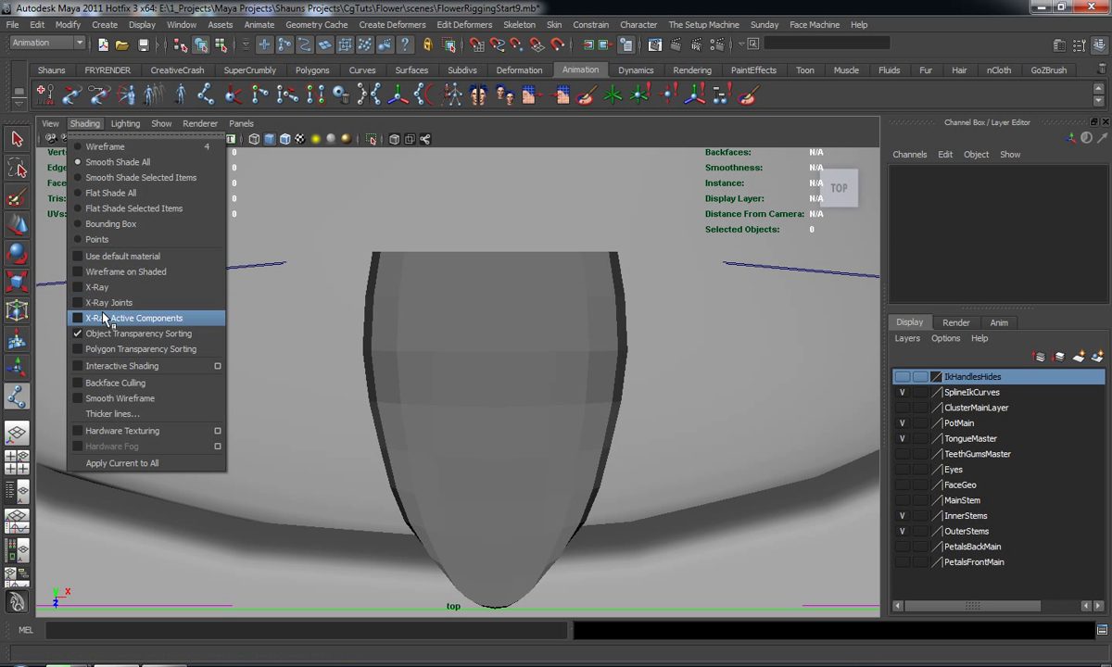
{"action": "left_click", "coordinate": [105, 303]}
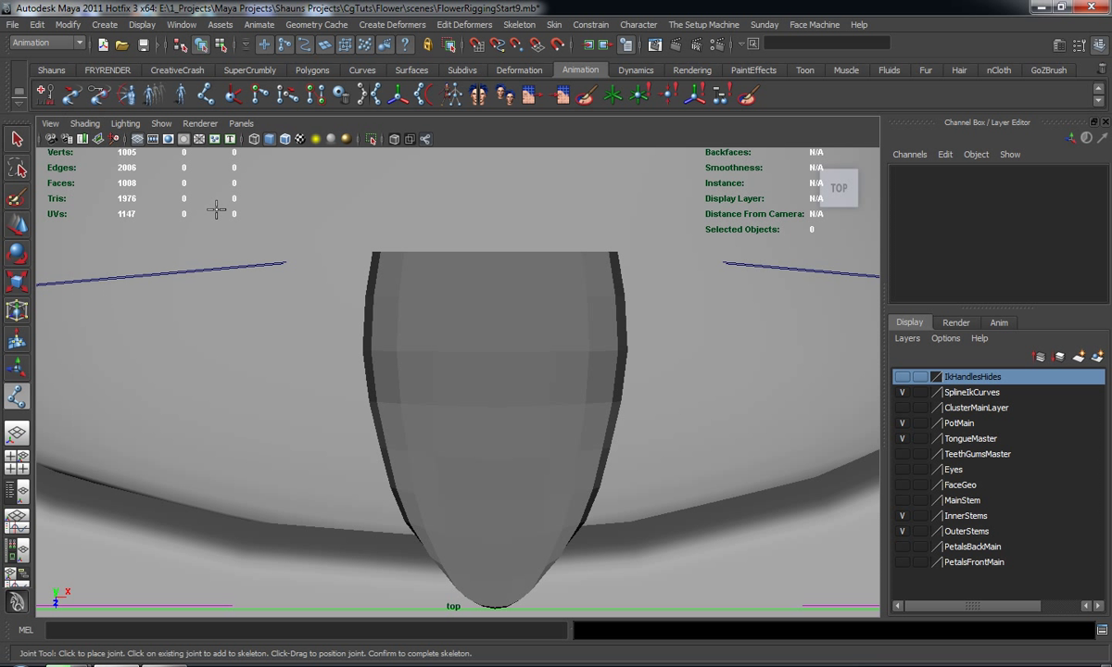
{"action": "left_click", "coordinate": [285, 139]}
Place a chain of five joints down the tongue's centre line, from its base to its tip.
{"action": "left_click", "coordinate": [494, 256]}
{"action": "left_click_drag", "start_coordinate": [494, 295], "coordinate": [493, 341]}
{"action": "middle_click_drag", "start_coordinate": [494, 341], "coordinate": [484, 256], "text": "alt"}
{"action": "left_click", "coordinate": [485, 324]}
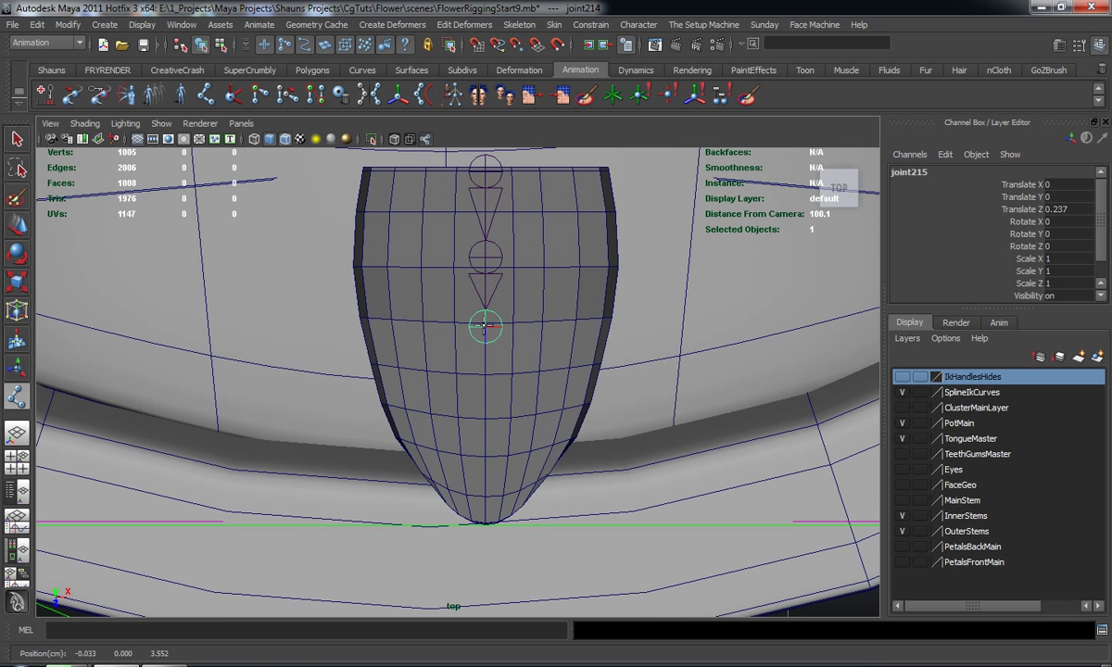
{"action": "left_click_drag", "start_coordinate": [485, 388], "coordinate": [485, 414]}
{"action": "middle_click_drag", "start_coordinate": [488, 380], "coordinate": [491, 340], "text": "alt"}
{"action": "middle_click_drag", "start_coordinate": [499, 236], "coordinate": [502, 251], "text": "alt"}
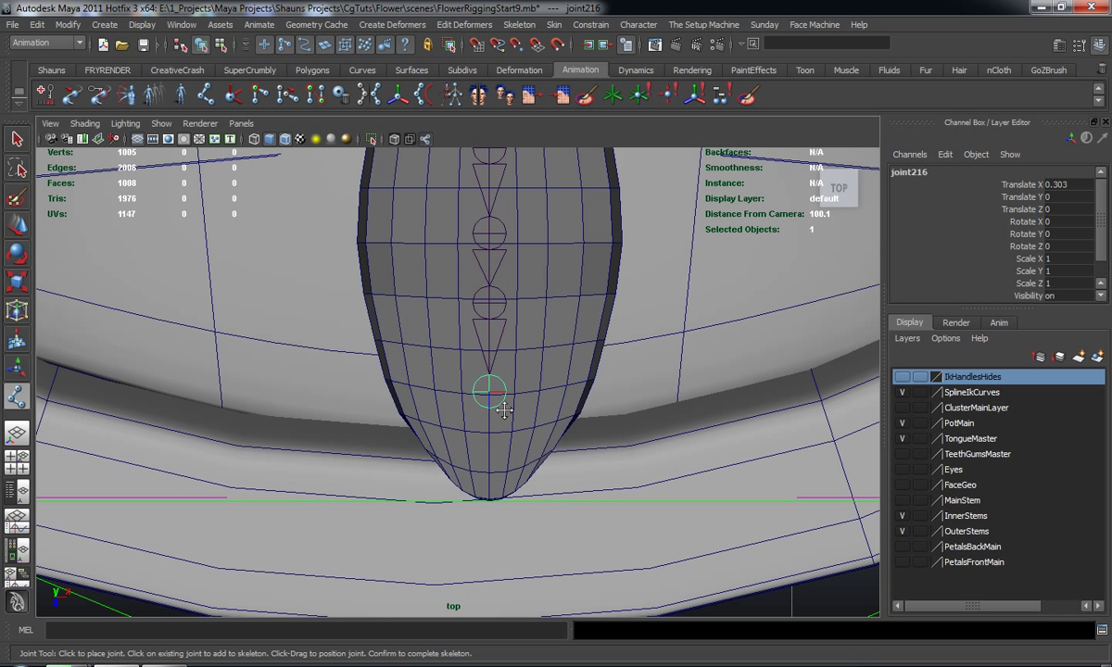
{"action": "middle_click_drag", "start_coordinate": [503, 410], "coordinate": [499, 432], "text": "alt"}
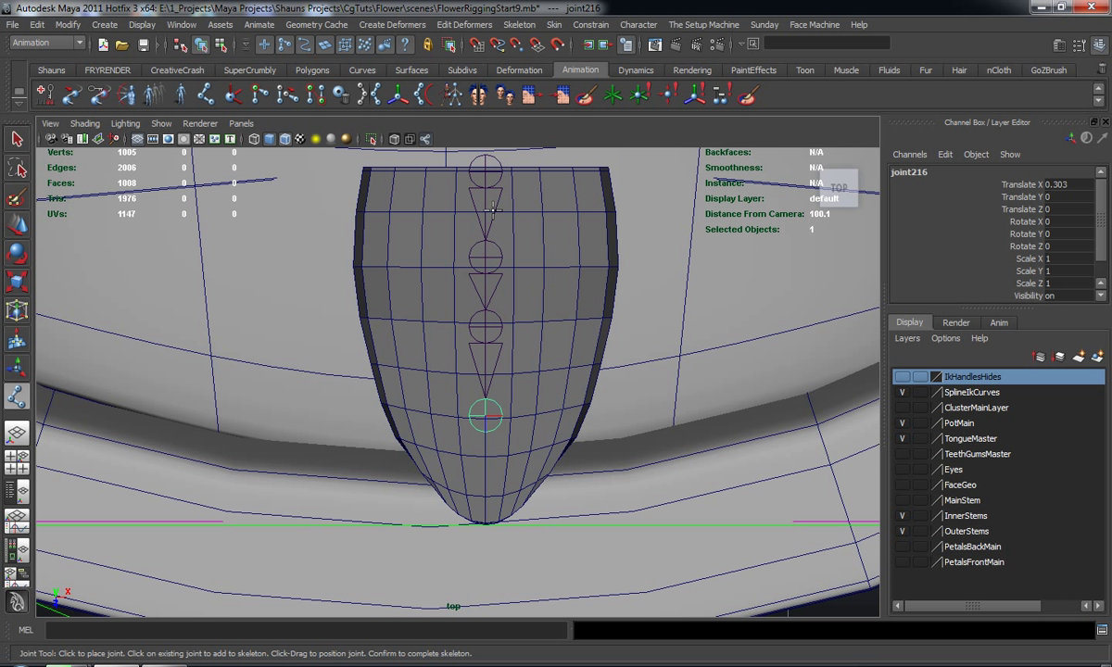
{"action": "middle_click_drag", "start_coordinate": [491, 370], "coordinate": [489, 335], "text": "alt"}
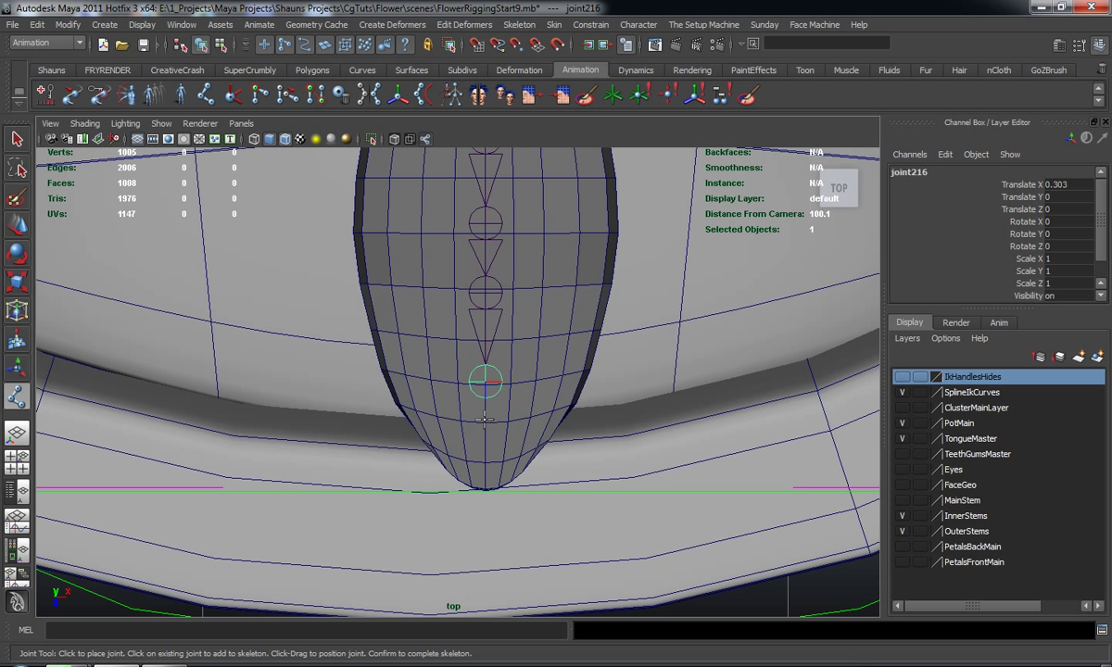
{"action": "left_click", "coordinate": [484, 425]}
{"action": "middle_click_drag", "start_coordinate": [485, 425], "coordinate": [485, 486]}
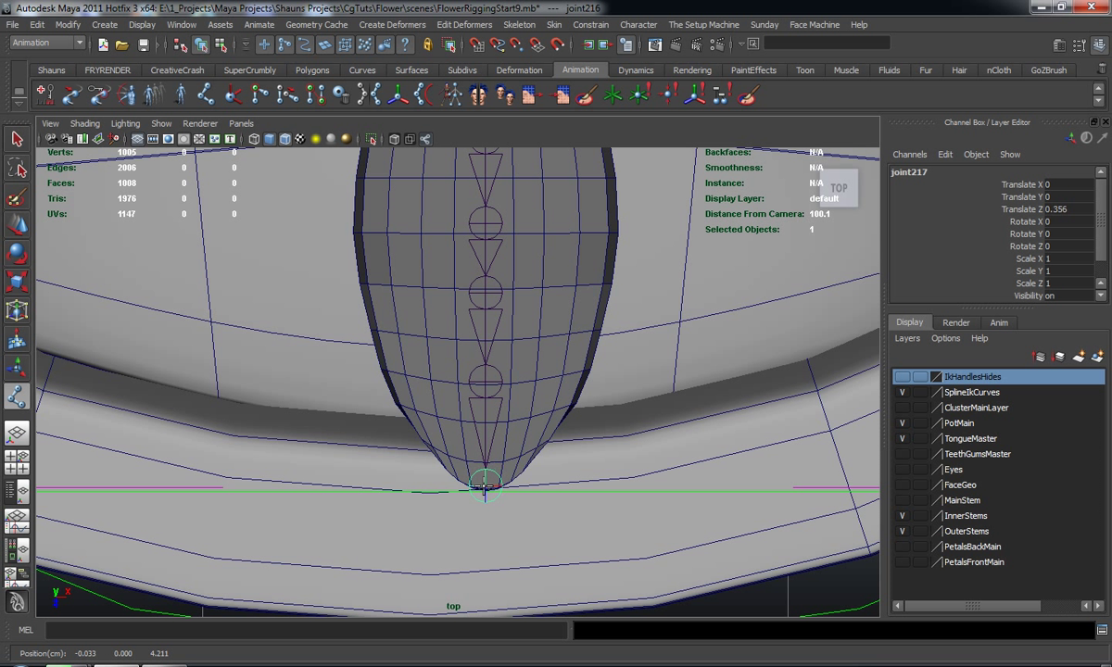
{"action": "middle_click_drag", "start_coordinate": [503, 361], "coordinate": [494, 433], "text": "alt"}
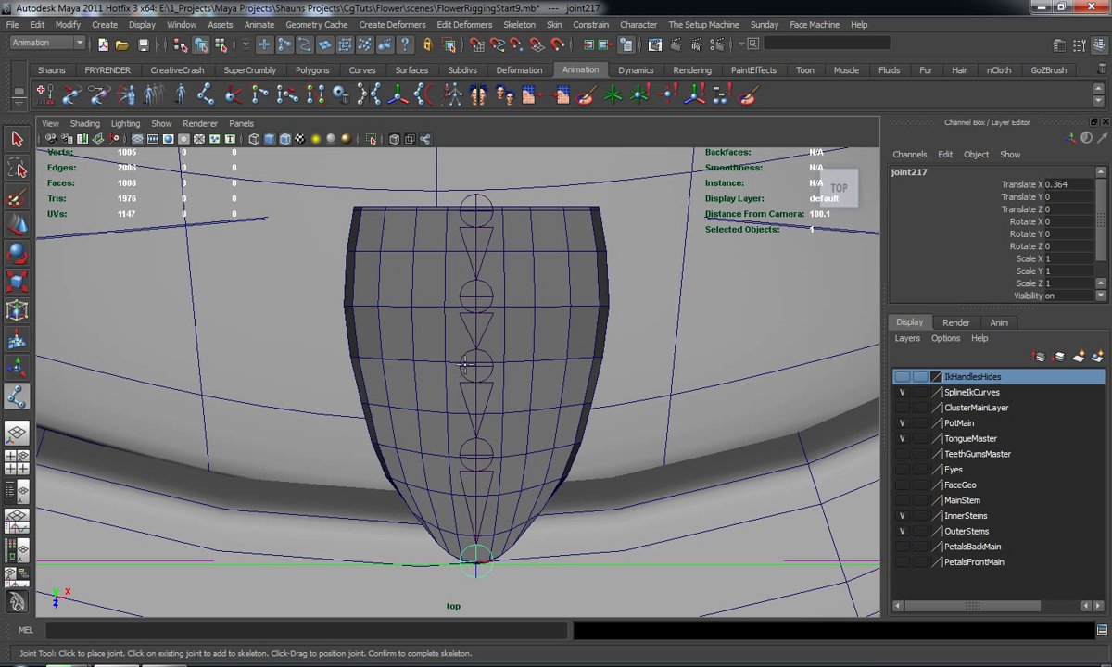
Move the tongue chain's root joint up into the tongue mesh in the perspective view, to Translate Y 21.153.
{"action": "key", "text": "w"}
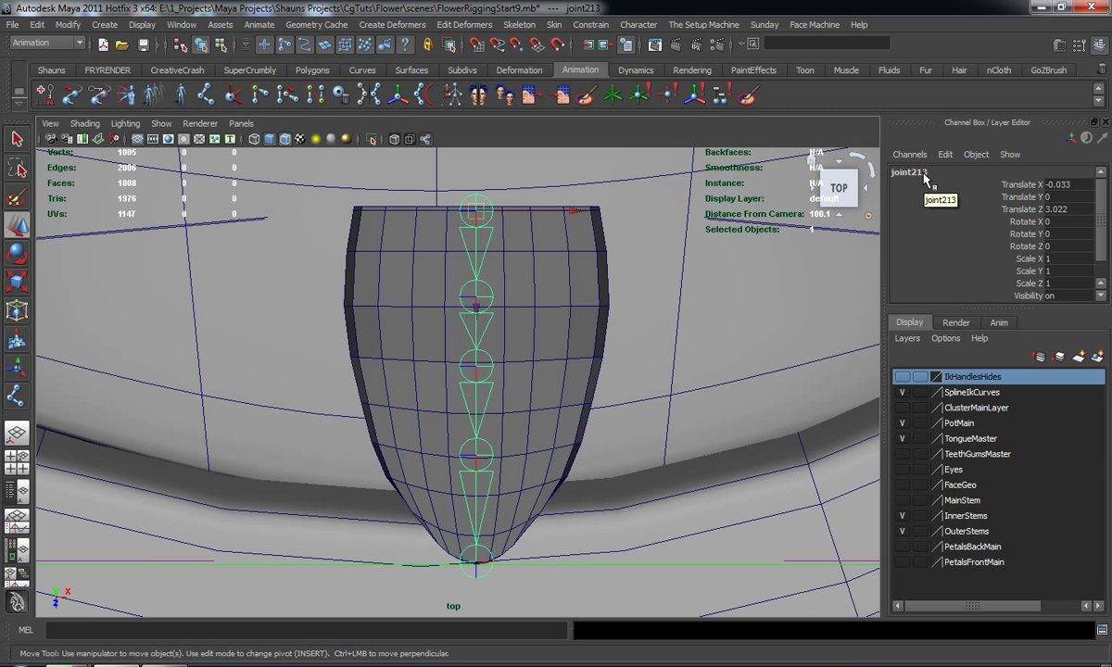
{"action": "middle_click_drag", "start_coordinate": [608, 276], "coordinate": [611, 284], "text": "alt"}
{"action": "middle_click_drag", "start_coordinate": [511, 324], "coordinate": [514, 312], "text": "alt"}
{"action": "key", "text": "space"}
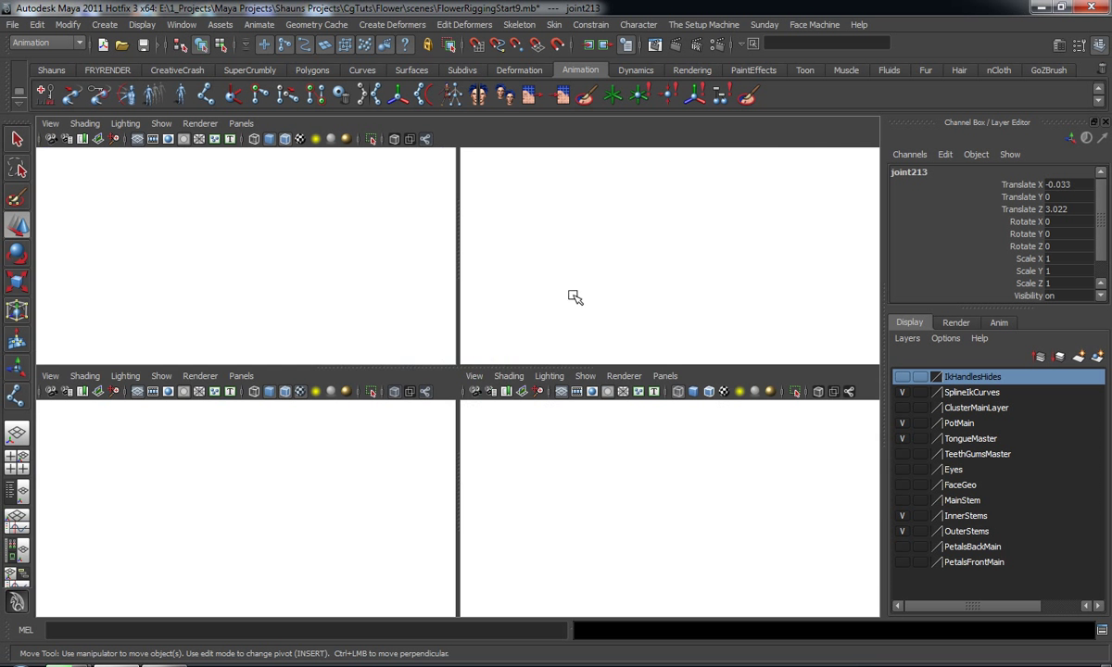
{"action": "key", "text": "space"}
{"action": "left_click_drag", "start_coordinate": [497, 216], "coordinate": [443, 312], "text": "alt"}
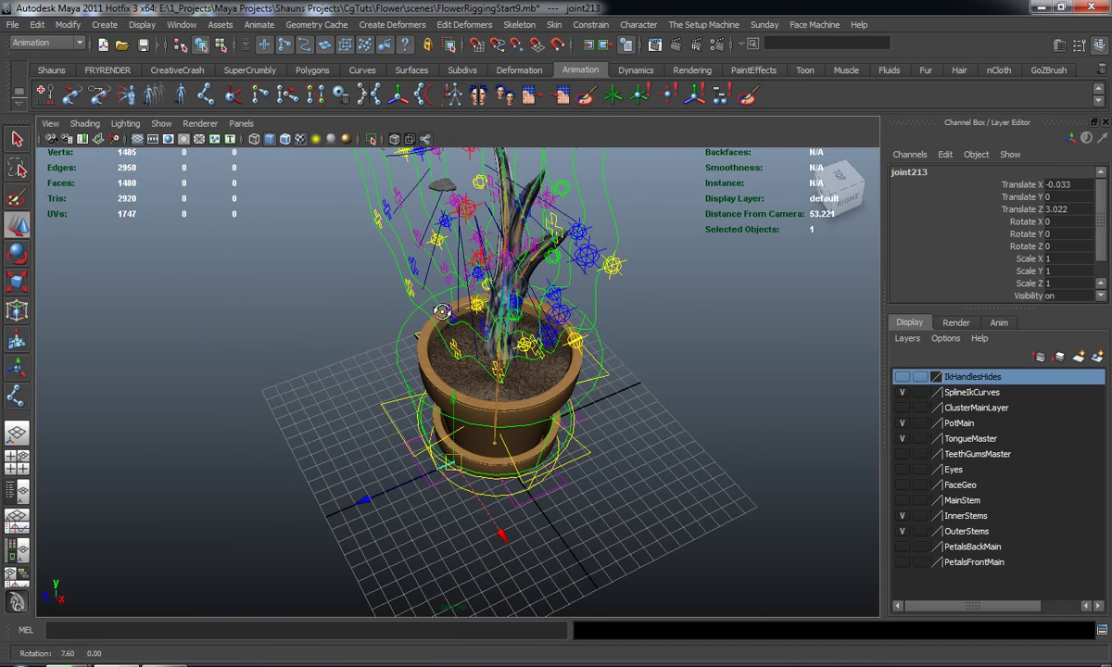
{"action": "left_click_drag", "start_coordinate": [452, 399], "coordinate": [404, 45]}
{"action": "middle_click_drag", "start_coordinate": [452, 229], "coordinate": [464, 333], "text": "alt"}
{"action": "right_click_drag", "start_coordinate": [463, 333], "coordinate": [500, 343], "text": "alt"}
{"action": "left_click_drag", "start_coordinate": [500, 343], "coordinate": [395, 295], "text": "alt"}
{"action": "middle_click_drag", "start_coordinate": [395, 296], "coordinate": [469, 421], "text": "alt"}
{"action": "left_click_drag", "start_coordinate": [468, 422], "coordinate": [401, 397], "text": "alt"}
{"action": "left_click_drag", "start_coordinate": [474, 203], "coordinate": [473, 253]}
Rotate the root joint to Rotate Z 9.093 so the chain follows the tongue, and deselect it.
{"action": "key", "text": "e"}
{"action": "left_click_drag", "start_coordinate": [497, 307], "coordinate": [377, 276], "text": "alt"}
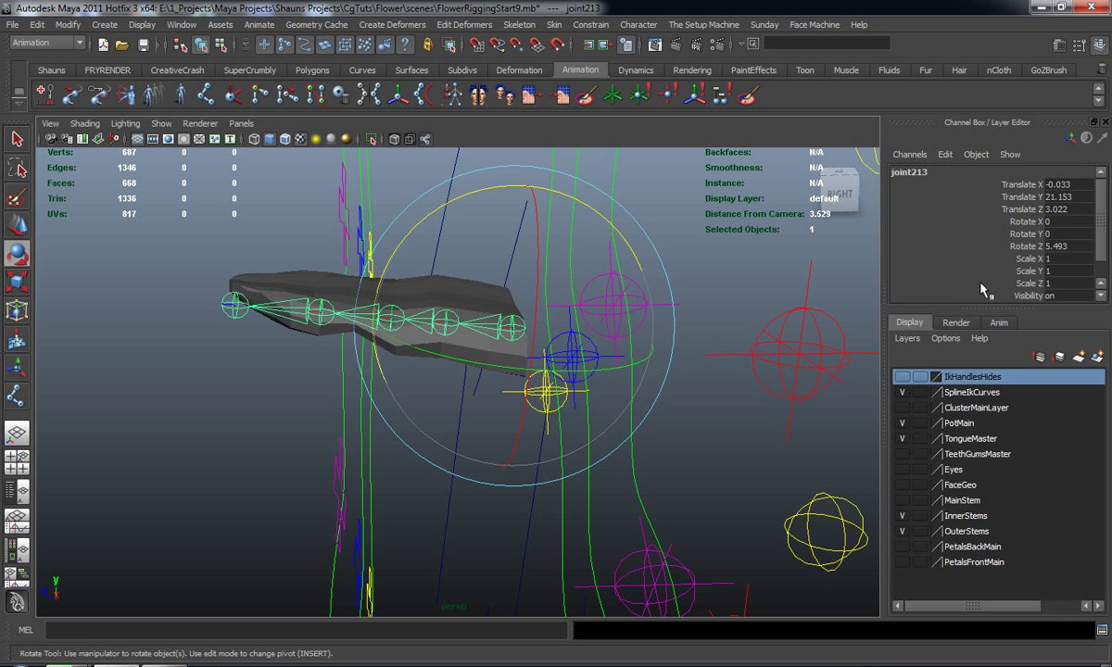
{"action": "left_click", "coordinate": [1024, 247]}
{"action": "middle_click_drag", "start_coordinate": [695, 293], "coordinate": [719, 294]}
{"action": "left_click", "coordinate": [278, 370]}
Examine the joint chain's placement inside the tongue mesh from several angles and distances.
{"action": "left_click_drag", "start_coordinate": [293, 392], "coordinate": [336, 380], "text": "alt"}
{"action": "middle_click_drag", "start_coordinate": [335, 380], "coordinate": [402, 372], "text": "alt"}
{"action": "left_click_drag", "start_coordinate": [402, 372], "coordinate": [307, 358], "text": "alt"}
{"action": "right_click_drag", "start_coordinate": [307, 358], "coordinate": [358, 387], "text": "alt"}
{"action": "left_click_drag", "start_coordinate": [359, 387], "coordinate": [383, 357], "text": "alt"}
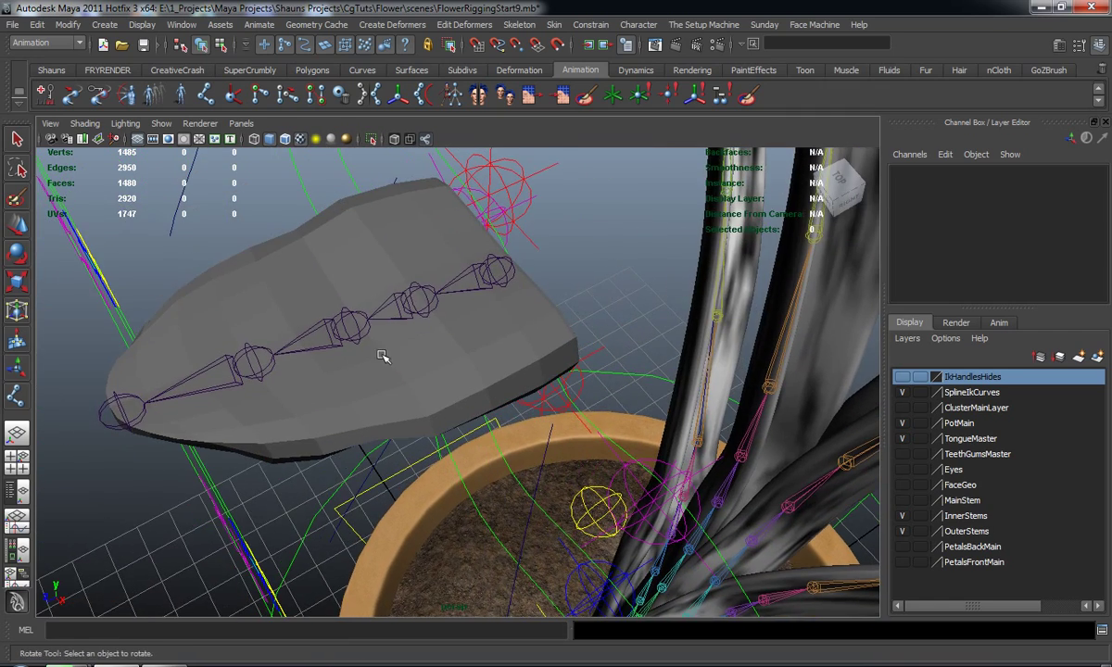
{"action": "right_click_drag", "start_coordinate": [396, 342], "coordinate": [380, 369], "text": "alt"}
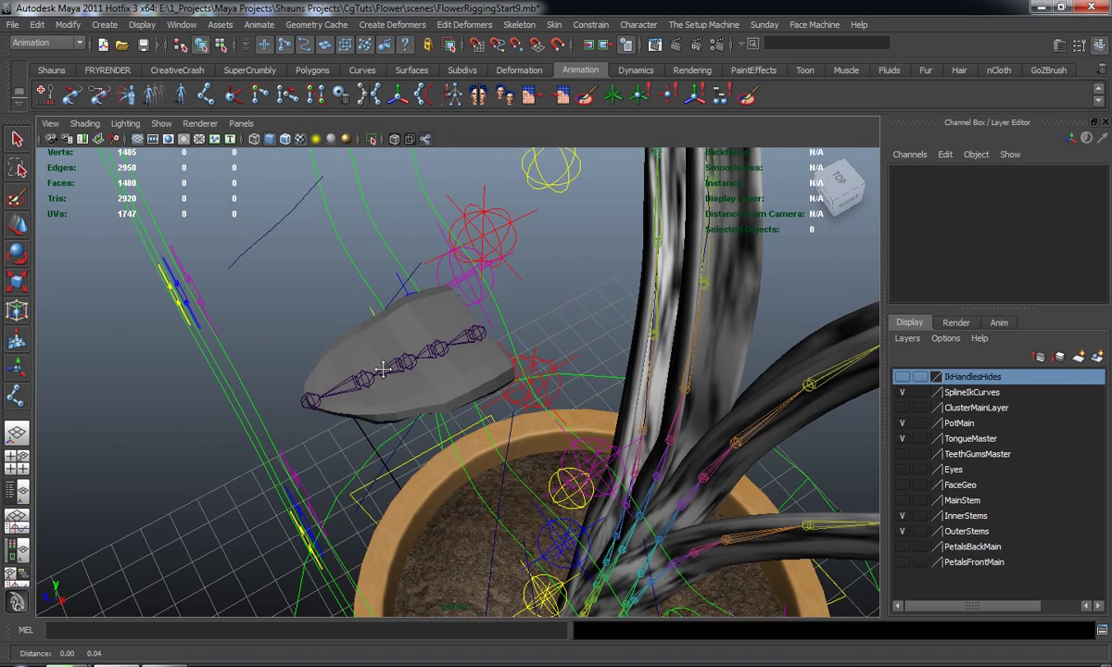
{"action": "left_click_drag", "start_coordinate": [381, 369], "coordinate": [391, 388], "text": "alt"}
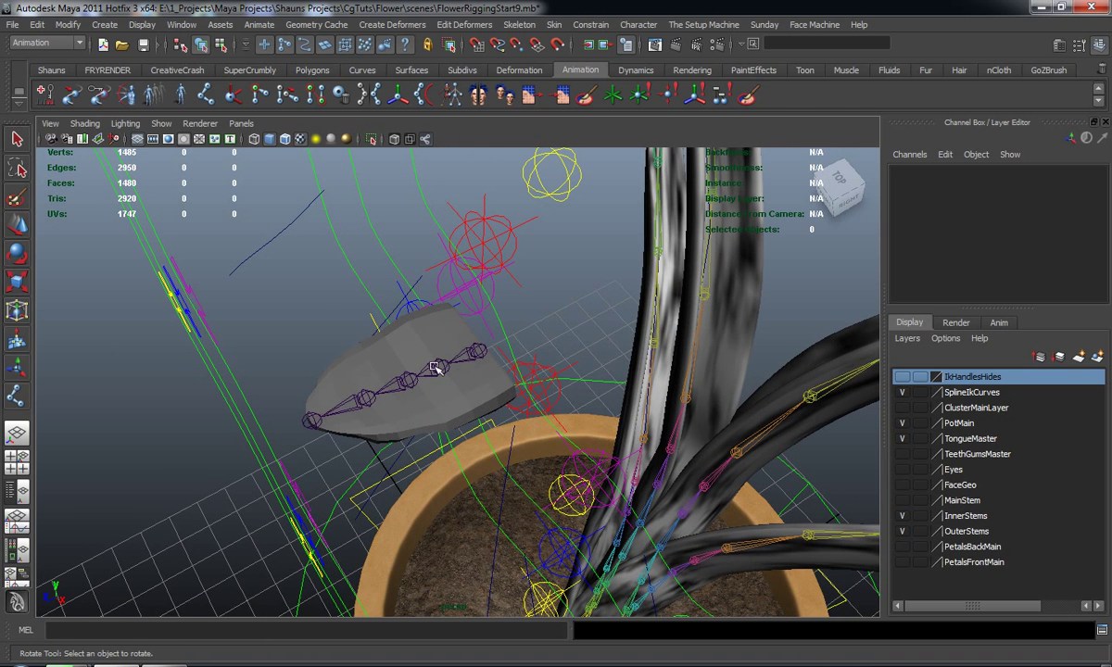
{"action": "scroll", "coordinate": [378, 396], "scroll_direction": "up", "scroll_amount": 4}
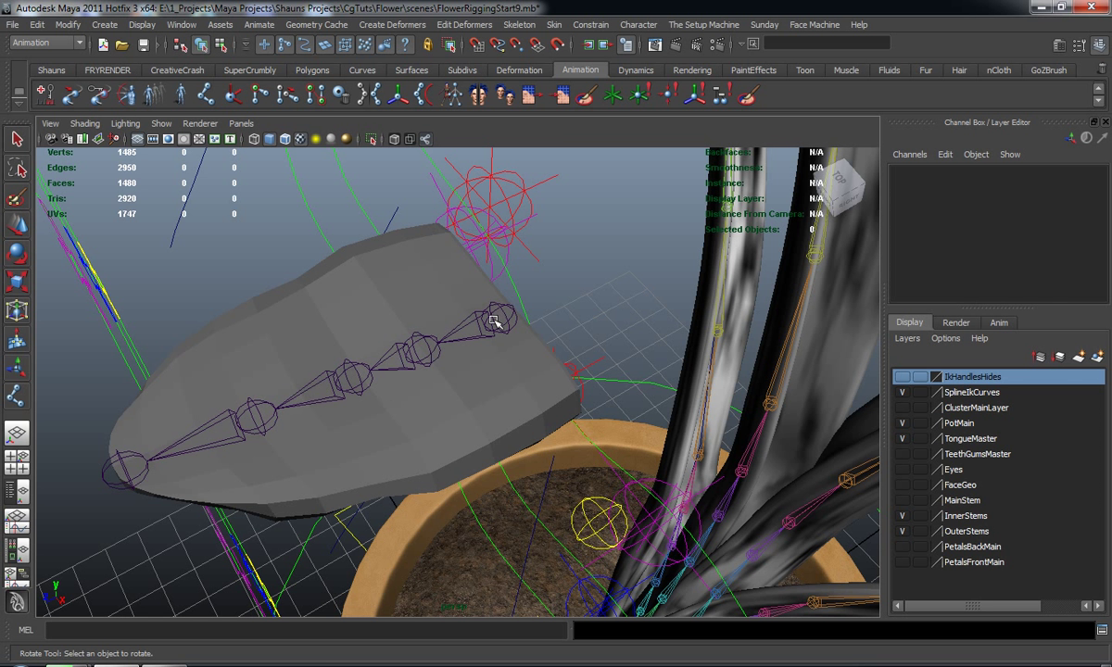
Smooth bind the tongue mesh to its joint chain using Joint hierarchy, Closest in hierarchy and 3 max influences.
{"action": "left_click", "coordinate": [494, 319]}
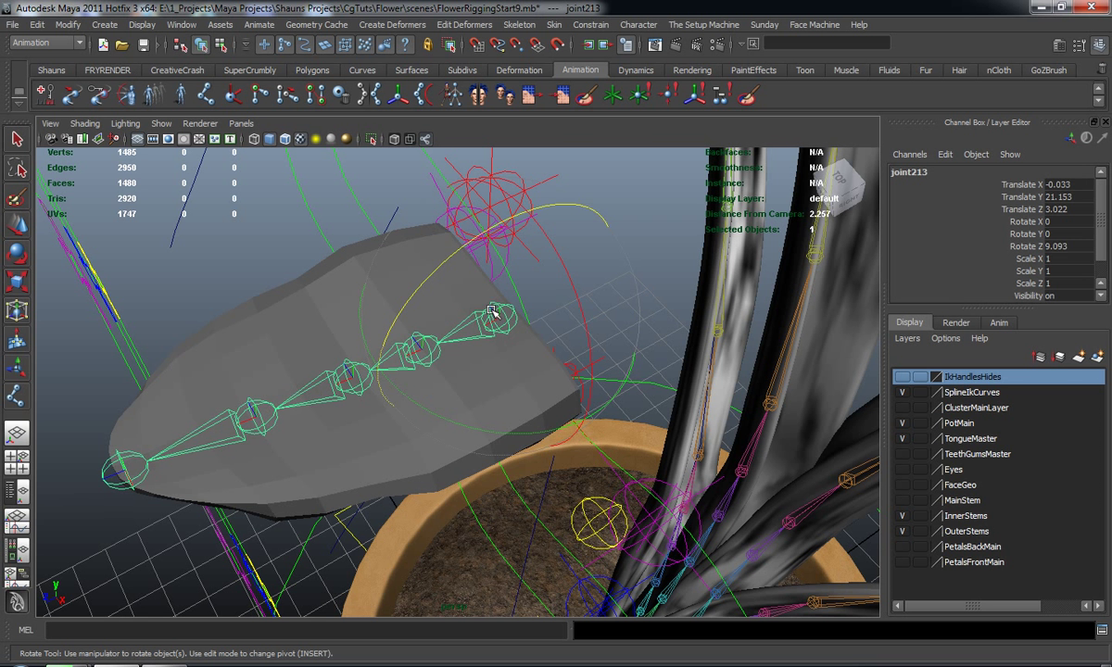
{"action": "key", "text": "w"}
{"action": "left_click", "coordinate": [319, 314], "text": "shift"}
{"action": "left_click_drag", "start_coordinate": [318, 315], "coordinate": [360, 278], "text": "alt"}
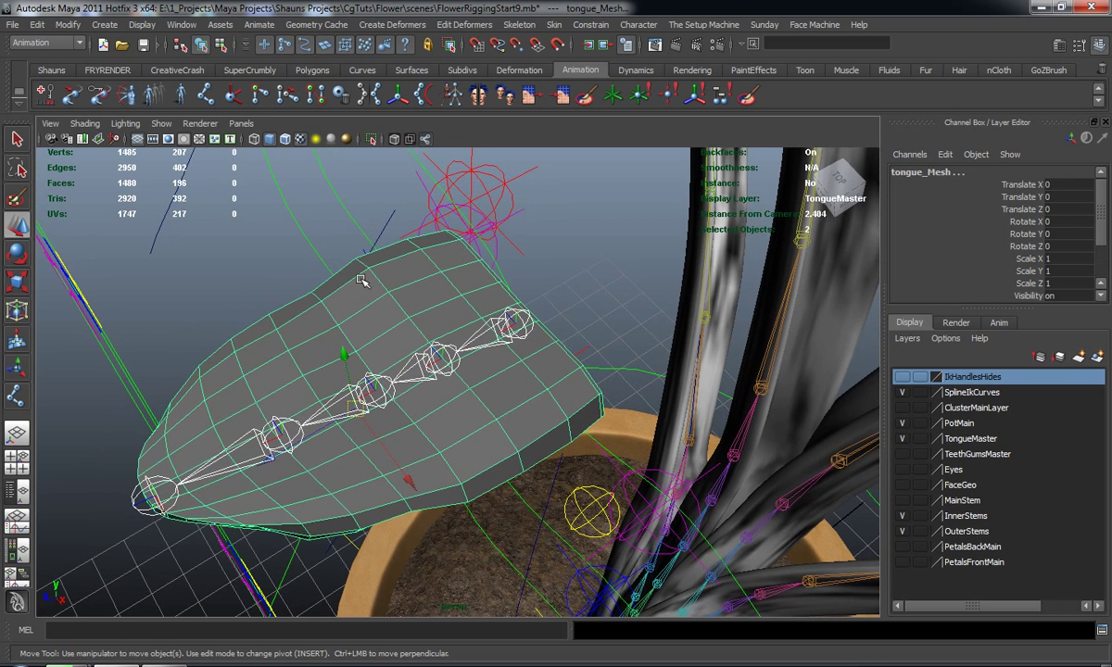
{"action": "left_click", "coordinate": [552, 25]}
{"action": "mouse_move", "coordinate": [602, 50]}
{"action": "left_click", "coordinate": [751, 57]}
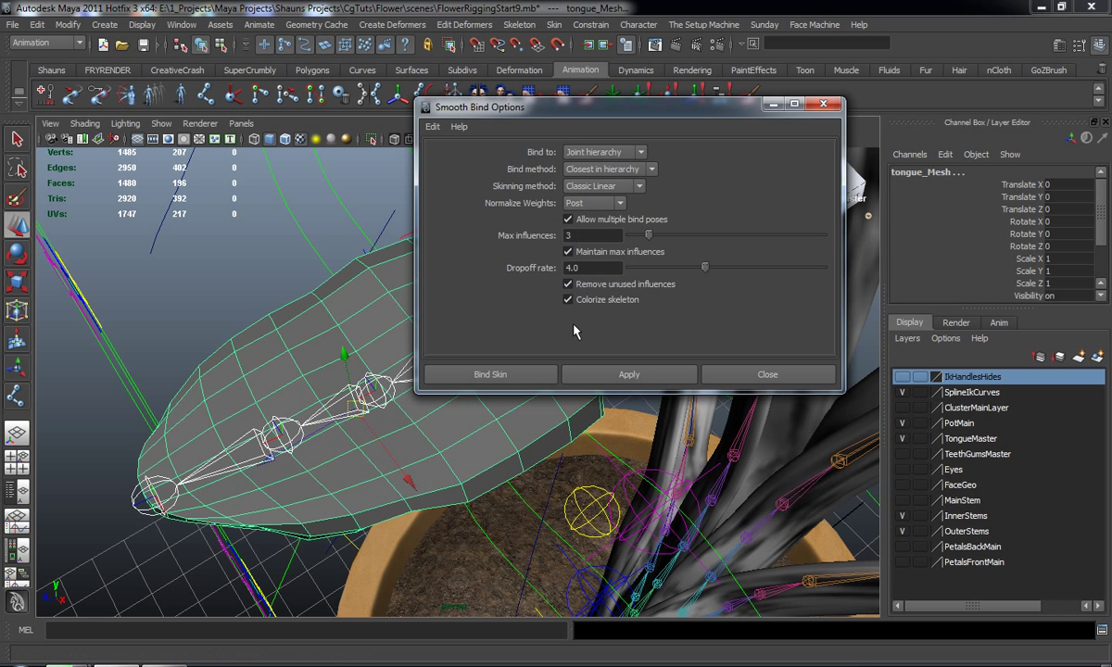
{"action": "left_click", "coordinate": [629, 372]}
{"action": "left_click", "coordinate": [727, 375]}
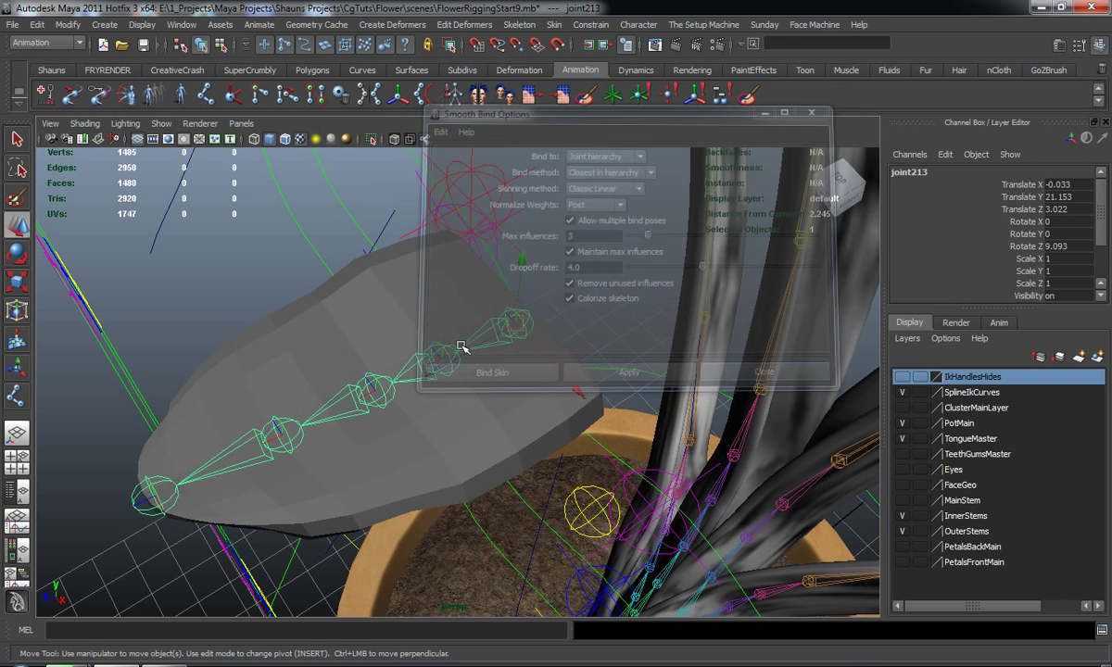
Test the tongue's deformation by rotating its joints, and undo the test rotations.
{"action": "left_click", "coordinate": [442, 358]}
{"action": "key", "text": "e"}
{"action": "left_click_drag", "start_coordinate": [389, 276], "coordinate": [343, 366]}
{"action": "key", "text": "ctrl+z"}
{"action": "key", "text": "ctrl+z"}
{"action": "left_click_drag", "start_coordinate": [457, 248], "coordinate": [365, 284]}
{"action": "key", "text": "ctrl+z"}
{"action": "key", "text": "ctrl+z"}
{"action": "key", "text": "ctrl+z"}
{"action": "key", "text": "ctrl+z"}
{"action": "key", "text": "ctrl+z"}
Create a Cross control curve with the MZPrigCC control creator.
{"action": "left_click_drag", "start_coordinate": [229, 325], "coordinate": [354, 305], "text": "alt"}
{"action": "left_click_drag", "start_coordinate": [388, 267], "coordinate": [429, 313], "text": "alt"}
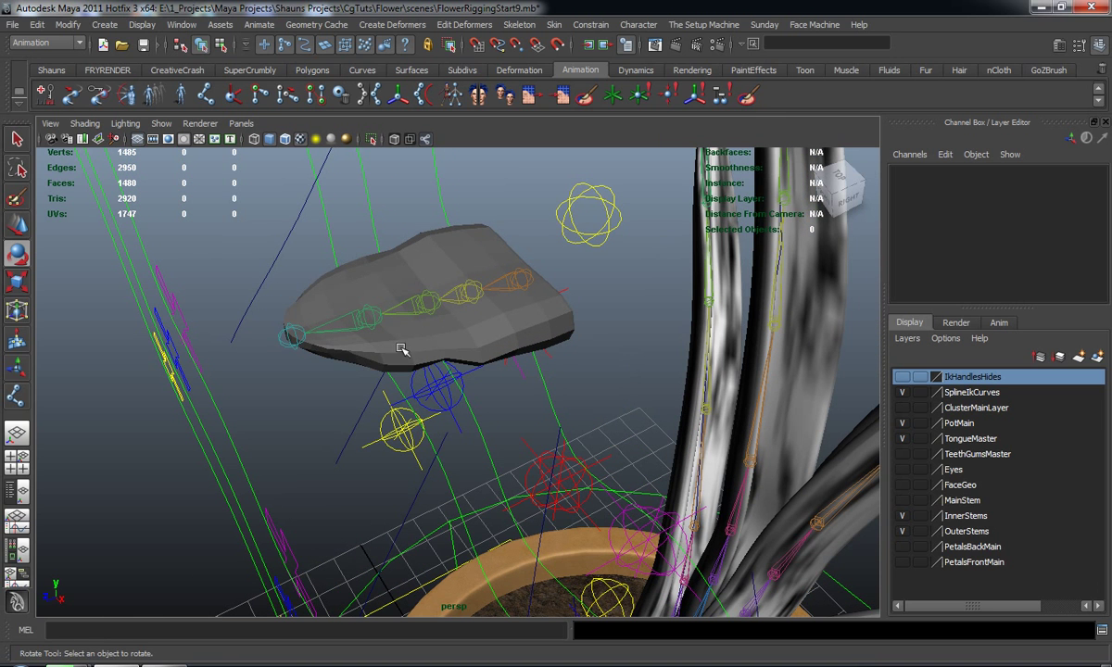
{"action": "right_click_drag", "start_coordinate": [463, 358], "coordinate": [472, 322], "text": "alt"}
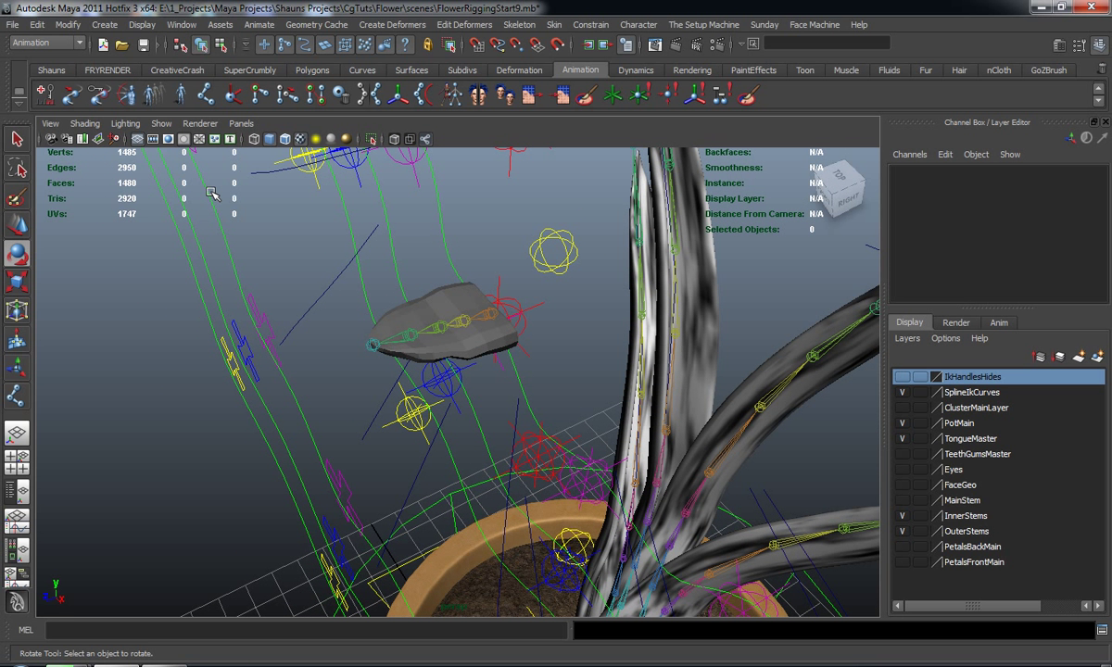
{"action": "left_click", "coordinate": [51, 69]}
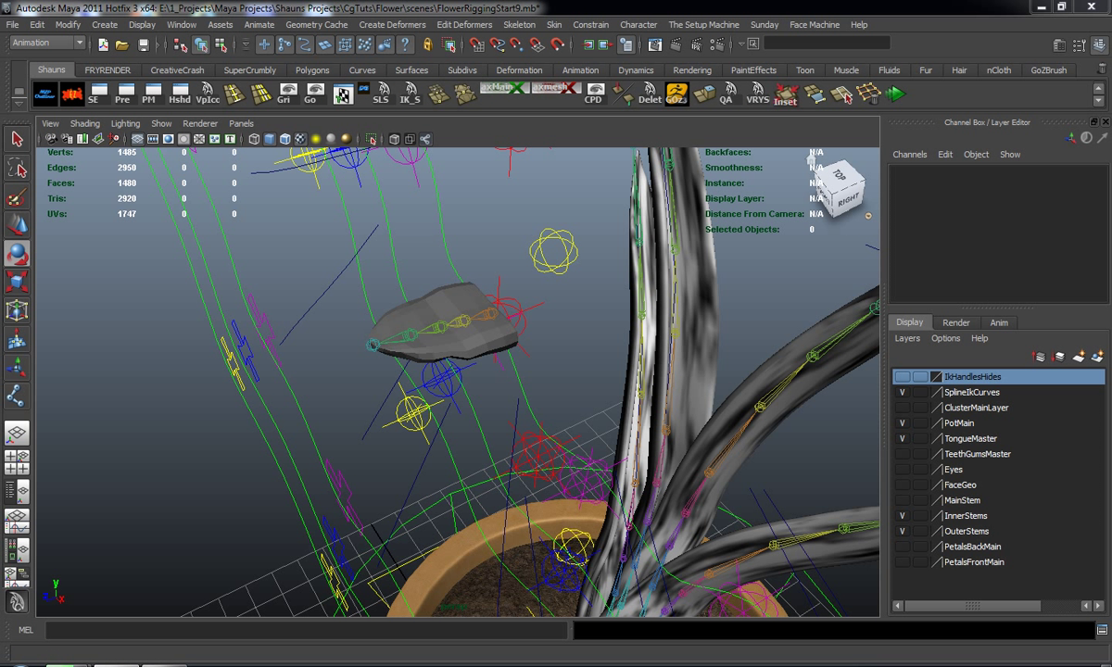
{"action": "mouse_move", "coordinate": [389, 358]}
{"action": "left_mouse_down", "text": "alt"}
{"action": "mouse_move", "coordinate": [417, 389]}
{"action": "mouse_move", "coordinate": [417, 380]}
{"action": "mouse_move", "coordinate": [390, 393]}
{"action": "mouse_move", "coordinate": [387, 359]}
{"action": "left_mouse_up", "text": "alt"}
{"action": "scroll", "coordinate": [426, 378], "scroll_direction": "down", "scroll_amount": 6}
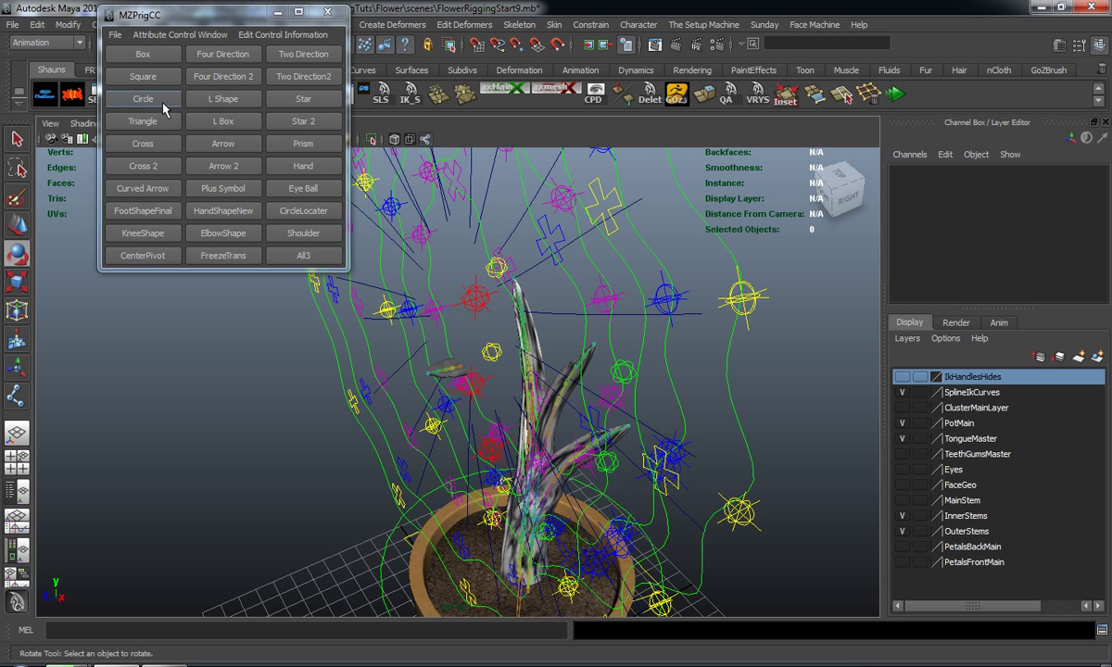
{"action": "left_click", "coordinate": [152, 148]}
{"action": "scroll", "coordinate": [496, 320], "scroll_direction": "down", "scroll_amount": 4}
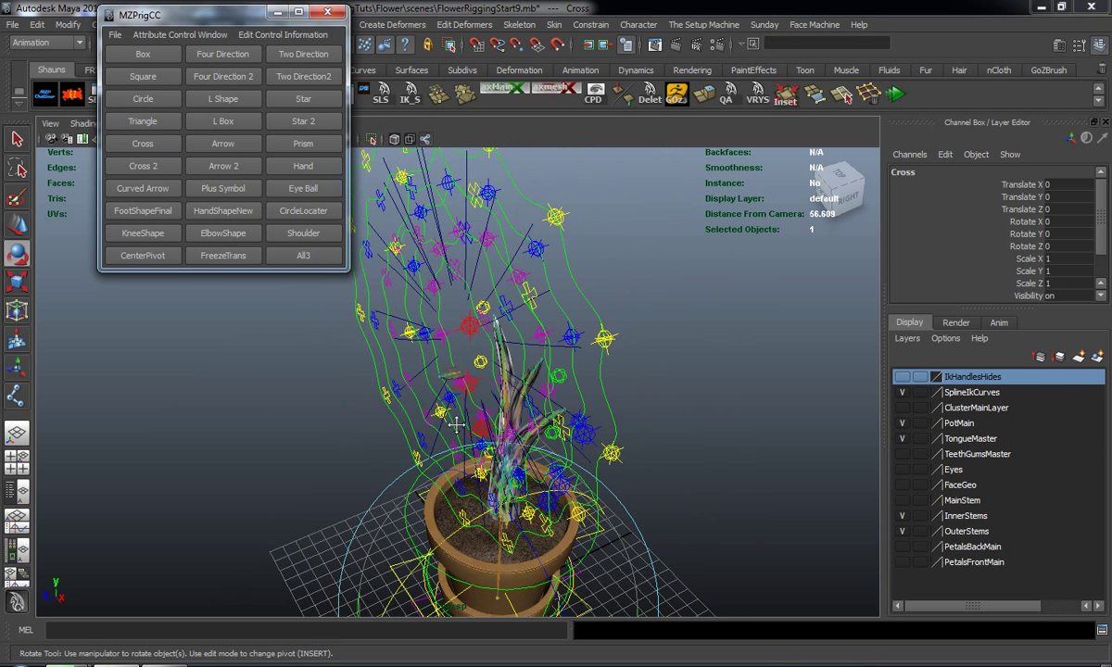
Move the cross to the tongue's root joint at 0.056, 21.261, 3.021 and scale it uniformly to 0.092.
{"action": "left_click_drag", "start_coordinate": [496, 319], "coordinate": [439, 331], "text": "alt"}
{"action": "key", "text": "w"}
{"action": "middle_click_drag", "start_coordinate": [439, 331], "coordinate": [457, 377], "text": "alt"}
{"action": "scroll", "coordinate": [491, 472], "scroll_direction": "up", "scroll_amount": 3}
{"action": "scroll", "coordinate": [474, 442], "scroll_direction": "up", "scroll_amount": 3}
{"action": "scroll", "coordinate": [457, 377], "scroll_direction": "up", "scroll_amount": 3}
{"action": "left_click_drag", "start_coordinate": [457, 377], "coordinate": [504, 439], "text": "alt"}
{"action": "left_click", "coordinate": [460, 387]}
{"action": "key", "text": "f"}
{"action": "left_click_drag", "start_coordinate": [416, 422], "coordinate": [316, 382]}
{"action": "key", "text": "r"}
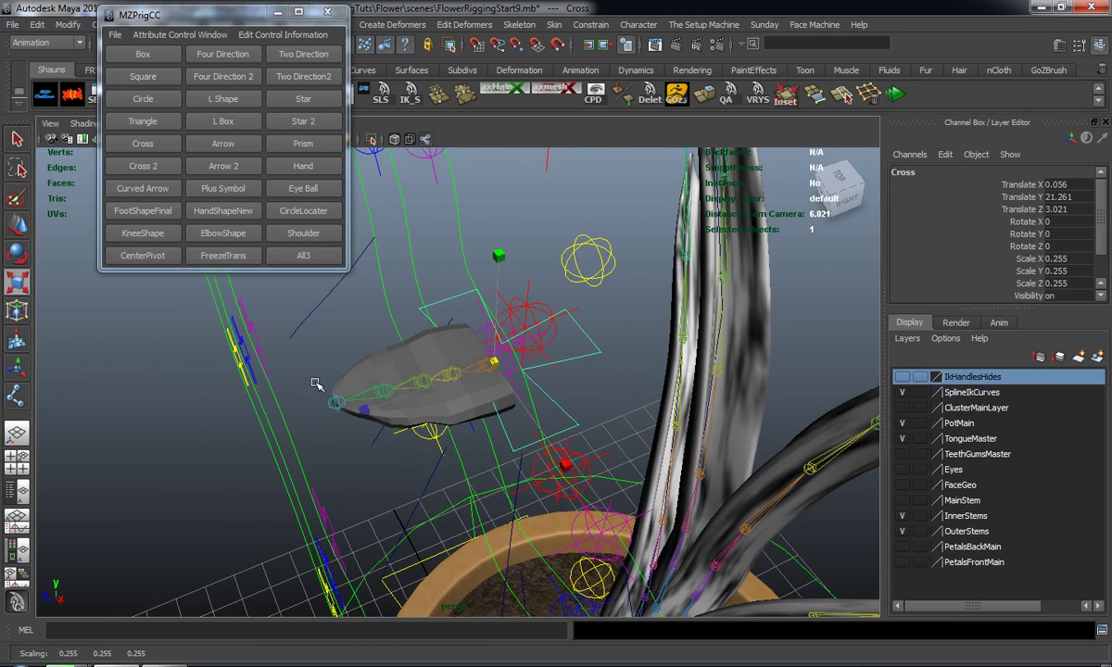
{"action": "left_click_drag", "start_coordinate": [493, 364], "coordinate": [384, 370]}
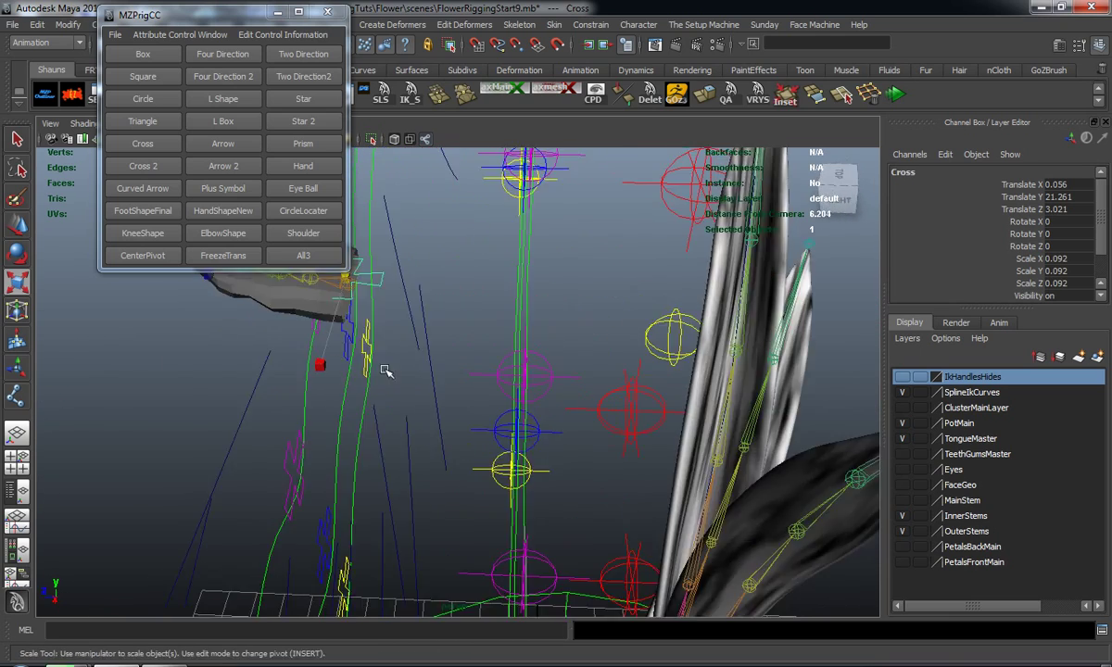
Rename the cross control at the tongue's root as CC_Tongue_Global.
{"action": "middle_click_drag", "start_coordinate": [385, 369], "coordinate": [444, 408], "text": "alt"}
{"action": "right_click_drag", "start_coordinate": [445, 407], "coordinate": [477, 427], "text": "alt"}
{"action": "mouse_move", "coordinate": [477, 426]}
{"action": "left_mouse_down", "text": "alt"}
{"action": "mouse_move", "coordinate": [427, 410]}
{"action": "mouse_move", "coordinate": [509, 454]}
{"action": "mouse_move", "coordinate": [475, 434]}
{"action": "left_mouse_up", "text": "alt"}
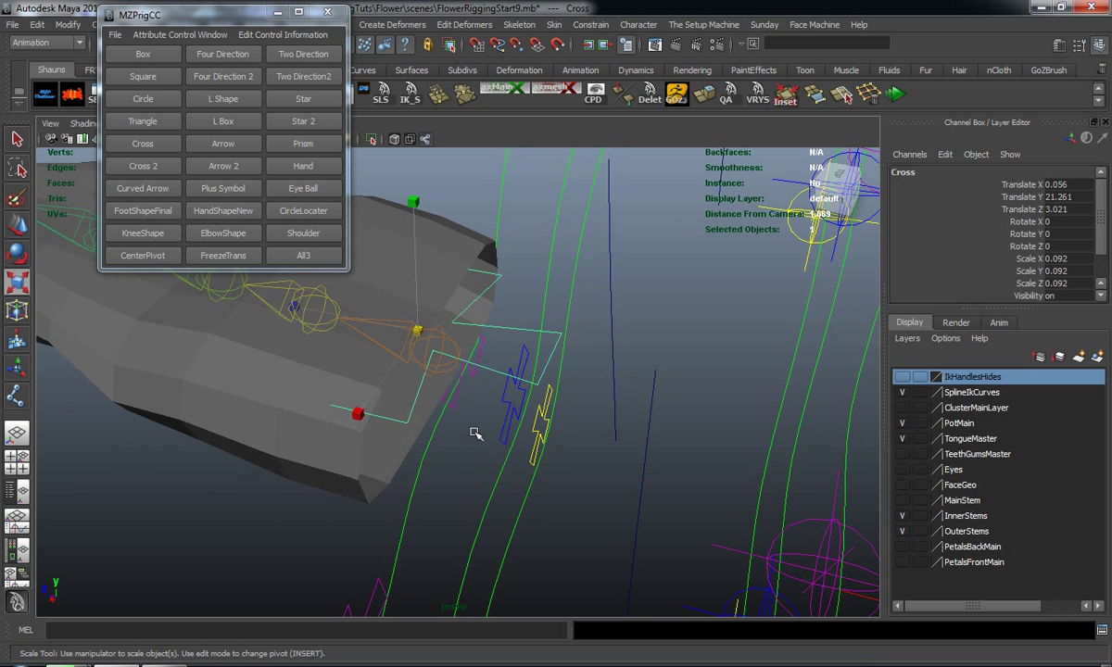
{"action": "left_click", "coordinate": [913, 173]}
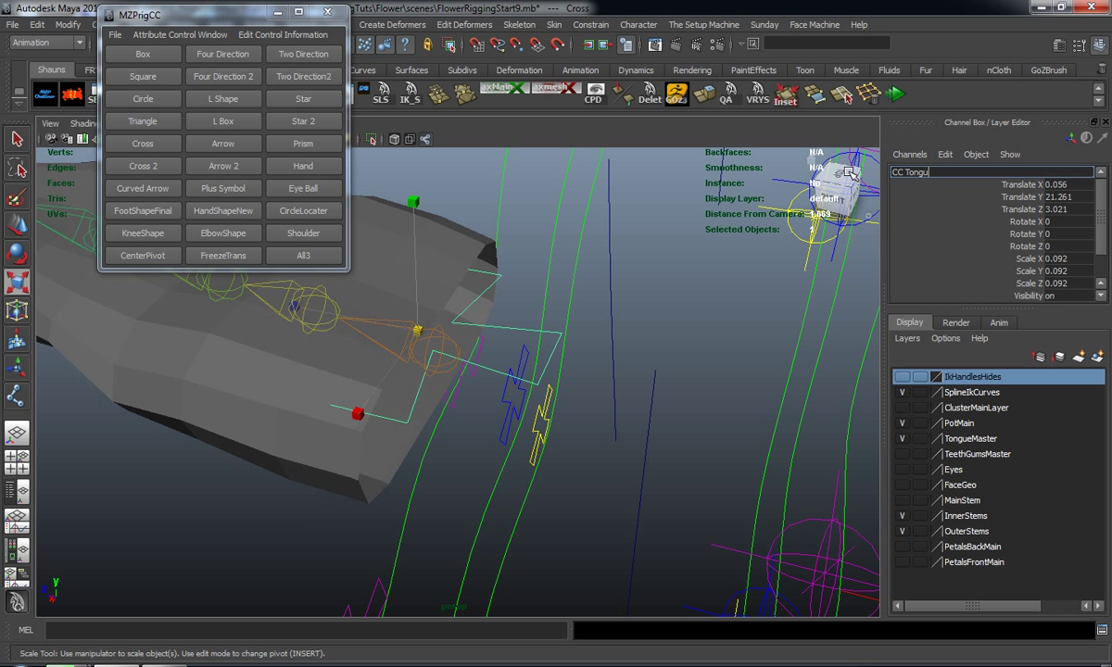
{"action": "type", "text": "CC Tongue Global"}
{"action": "key", "text": "Return"}
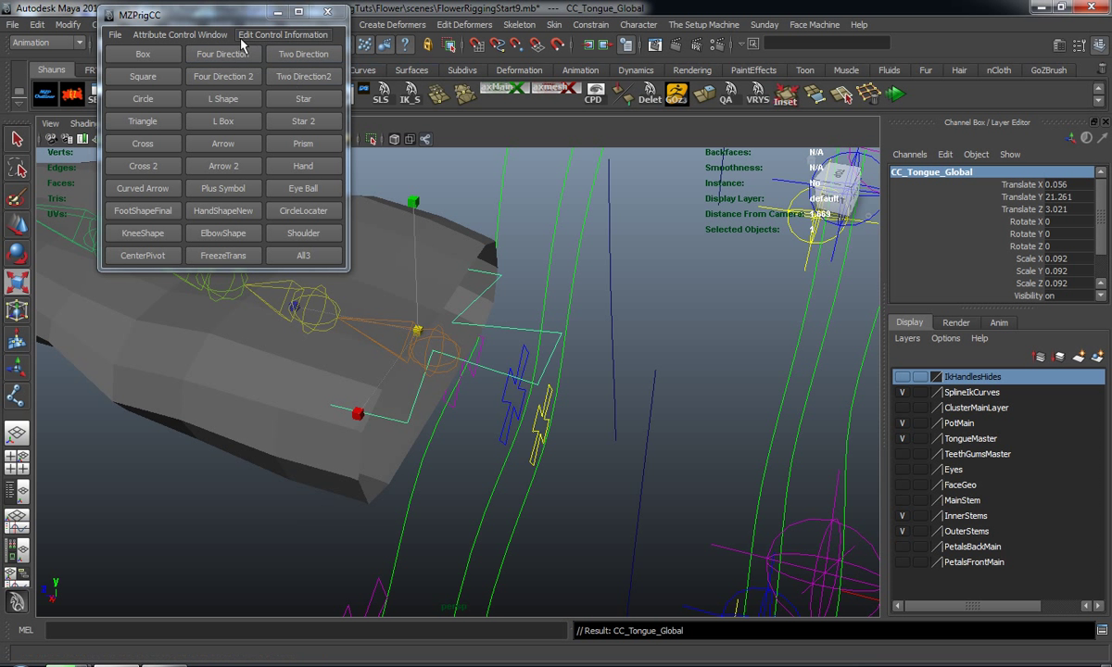
Put the control creator away, then scale CC_Tongue_Global uniformly to 0.182 and tilt it to Rotate X -2.587.
{"action": "left_click_drag", "start_coordinate": [229, 25], "coordinate": [1110, 92]}
{"action": "mouse_move", "coordinate": [410, 340]}
{"action": "left_mouse_down", "text": "alt"}
{"action": "mouse_move", "coordinate": [459, 350]}
{"action": "mouse_move", "coordinate": [415, 344]}
{"action": "left_mouse_up", "text": "alt"}
{"action": "scroll", "coordinate": [417, 347], "scroll_direction": "down", "scroll_amount": 4}
{"action": "middle_click_drag", "start_coordinate": [420, 350], "coordinate": [548, 358], "text": "alt"}
{"action": "left_click_drag", "start_coordinate": [553, 343], "coordinate": [640, 367]}
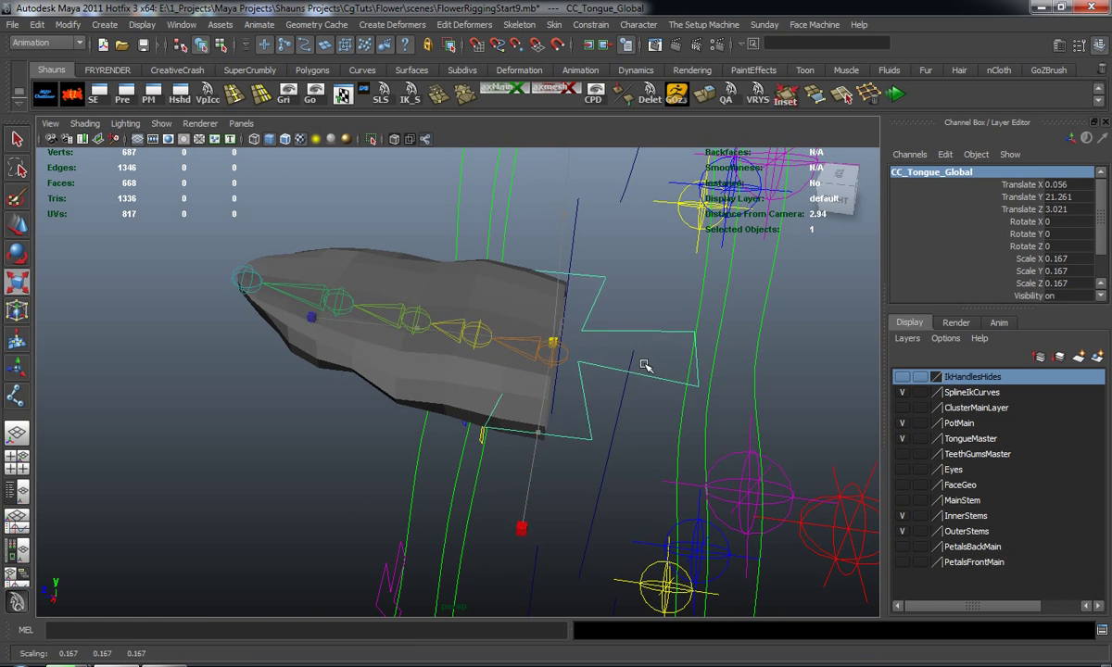
{"action": "key", "text": "e"}
{"action": "left_click_drag", "start_coordinate": [620, 307], "coordinate": [671, 270]}
{"action": "left_click_drag", "start_coordinate": [683, 294], "coordinate": [665, 290]}
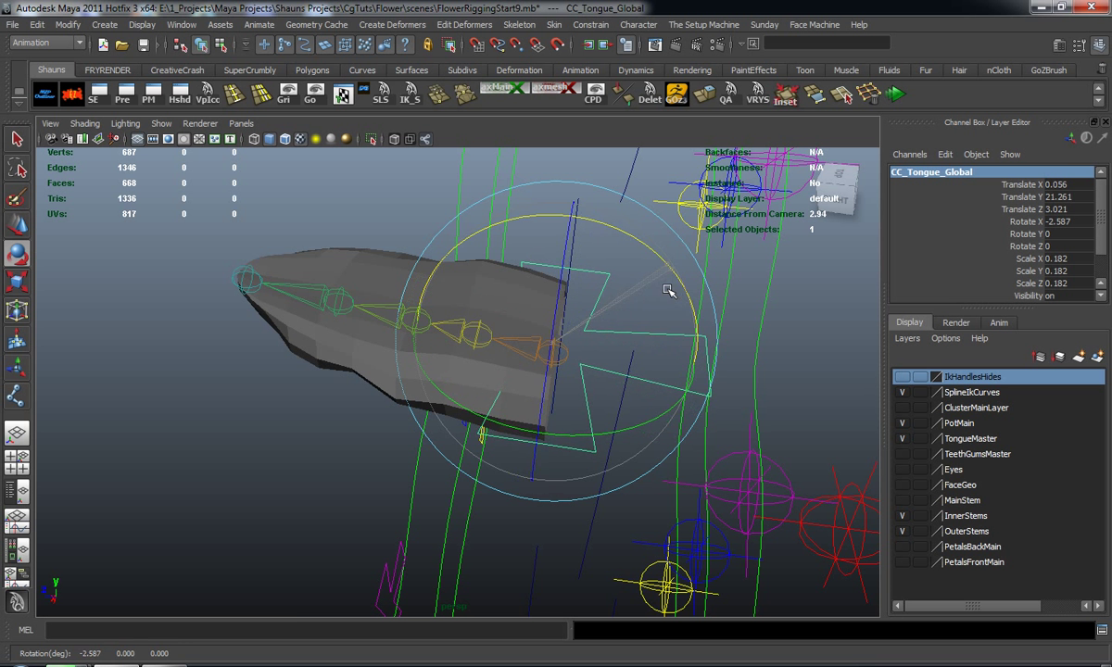
Center CC_Tongue_Global around the tongue at Translate Z 3.497, with Rotate X -9.028 and a uniform scale of 0.219.
{"action": "key", "text": "w"}
{"action": "left_click_drag", "start_coordinate": [497, 336], "coordinate": [324, 301]}
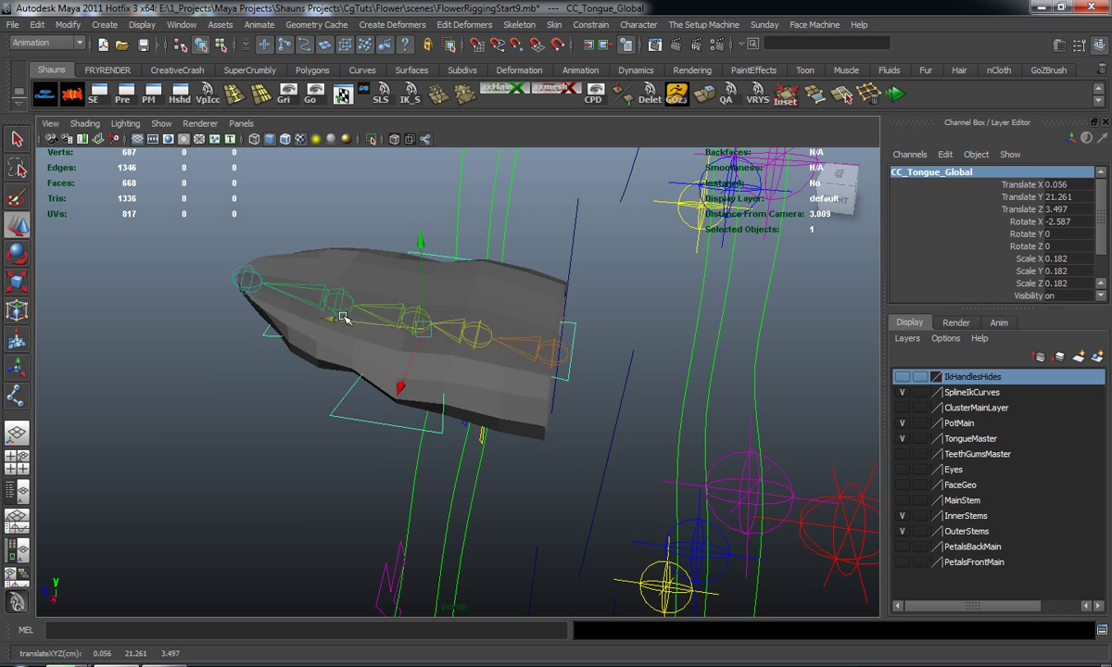
{"action": "key", "text": "e"}
{"action": "left_click_drag", "start_coordinate": [500, 243], "coordinate": [538, 272]}
{"action": "key", "text": "r"}
{"action": "left_click_drag", "start_coordinate": [421, 322], "coordinate": [427, 353]}
{"action": "left_click_drag", "start_coordinate": [428, 354], "coordinate": [635, 362], "text": "alt"}
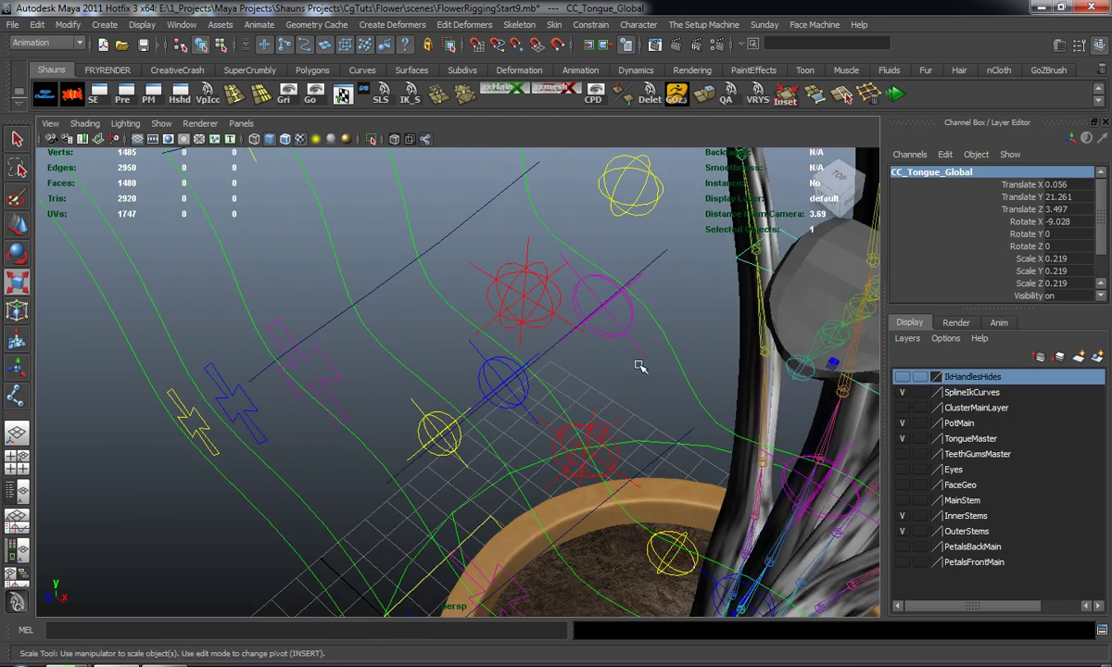
{"action": "middle_click_drag", "start_coordinate": [545, 355], "coordinate": [418, 358], "text": "alt"}
{"action": "left_click_drag", "start_coordinate": [477, 357], "coordinate": [453, 349], "text": "alt"}
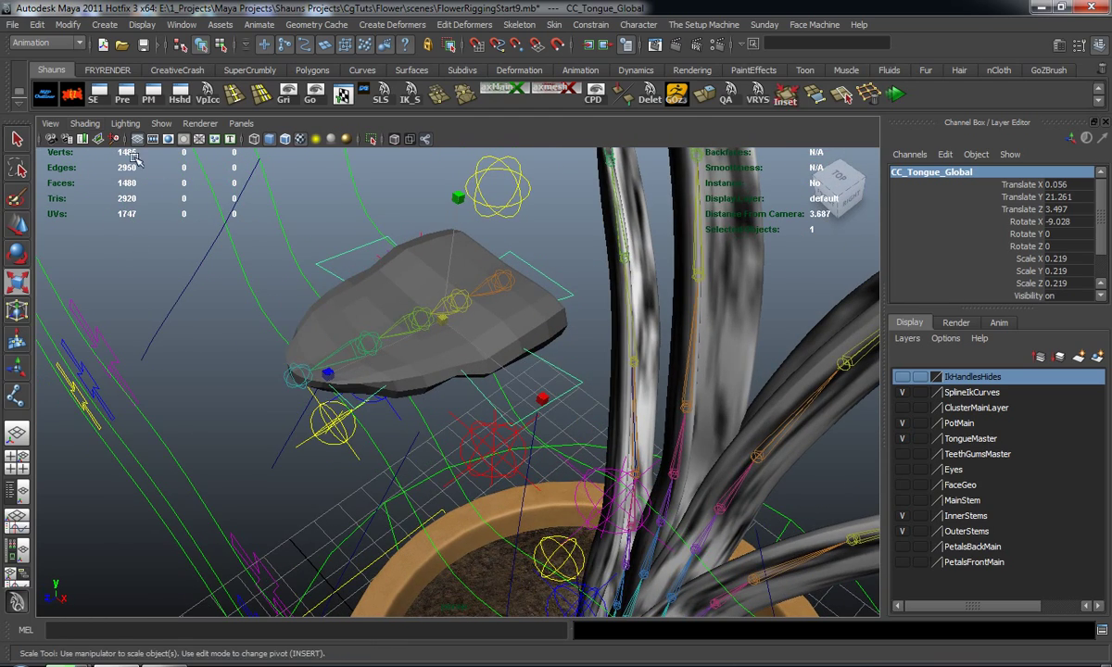
Freeze the transforms and delete the history of CC_Tongue_Global.
{"action": "left_click", "coordinate": [73, 94]}
{"action": "left_click_drag", "start_coordinate": [239, 237], "coordinate": [176, 305], "text": "alt"}
{"action": "middle_click_drag", "start_coordinate": [278, 335], "coordinate": [339, 364], "text": "alt"}
{"action": "left_click_drag", "start_coordinate": [339, 363], "coordinate": [333, 362], "text": "alt"}
{"action": "key", "text": "r"}
Duplicate the global control, scale the copy to 0.268 and place it above the tongue's root at Translate Y 0.305, Z -0.432.
{"action": "key", "text": "ctrl+d"}
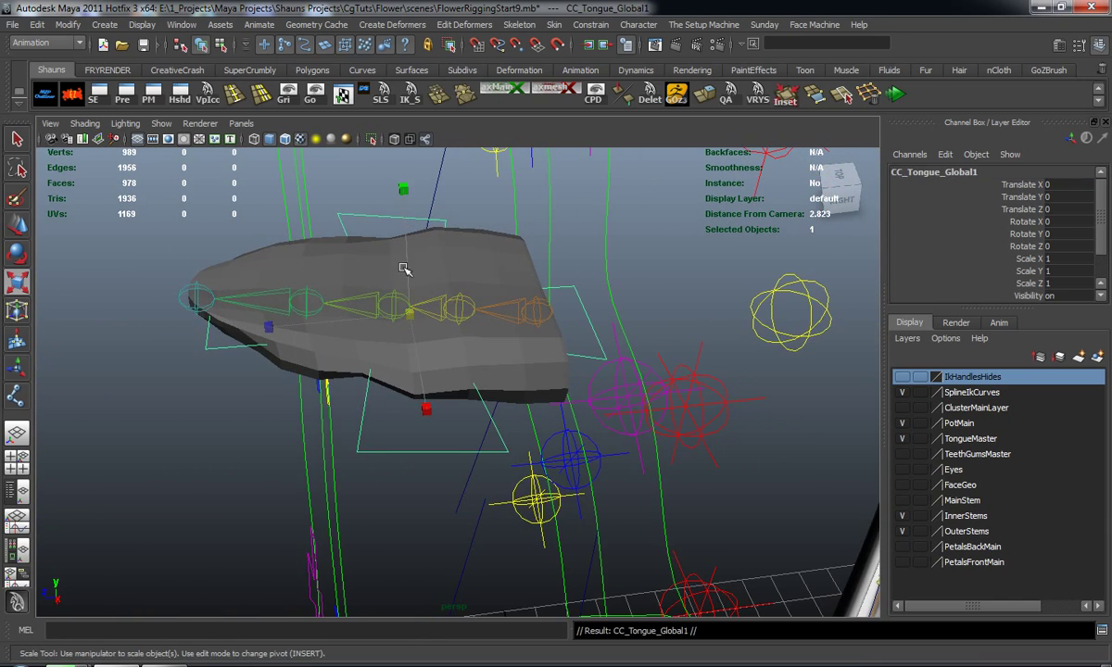
{"action": "key", "text": "w"}
{"action": "left_click_drag", "start_coordinate": [410, 238], "coordinate": [387, 180]}
{"action": "key", "text": "r"}
{"action": "left_click_drag", "start_coordinate": [402, 238], "coordinate": [182, 210]}
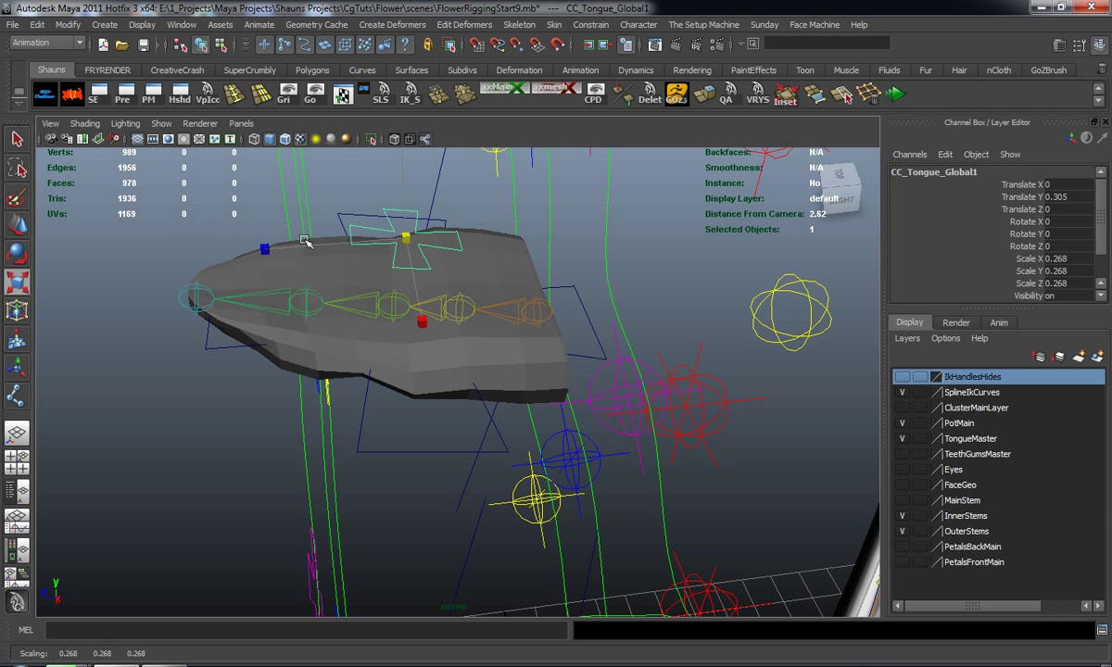
{"action": "key", "text": "w"}
{"action": "mouse_move", "coordinate": [308, 245]}
{"action": "left_mouse_down"}
{"action": "mouse_move", "coordinate": [434, 241]}
{"action": "mouse_move", "coordinate": [443, 251]}
{"action": "mouse_move", "coordinate": [310, 243]}
{"action": "left_mouse_up"}
Rename the small cross above the tongue's root as CC_Tongue_1, discarding the extra duplicate.
{"action": "key", "text": "ctrl+d"}
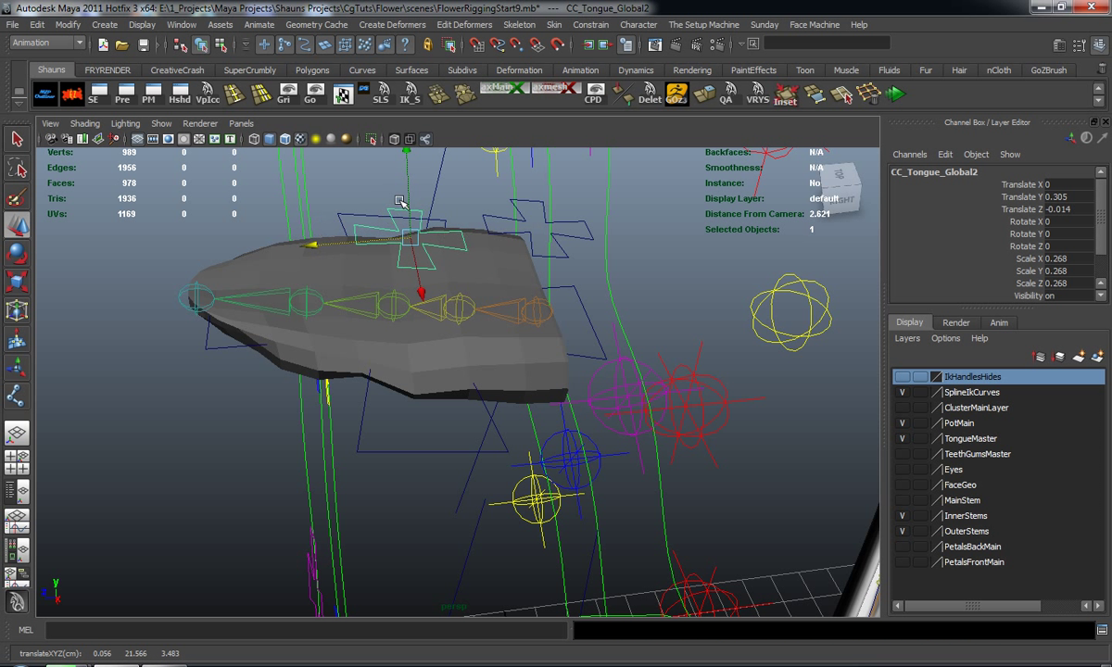
{"action": "left_click", "coordinate": [546, 215]}
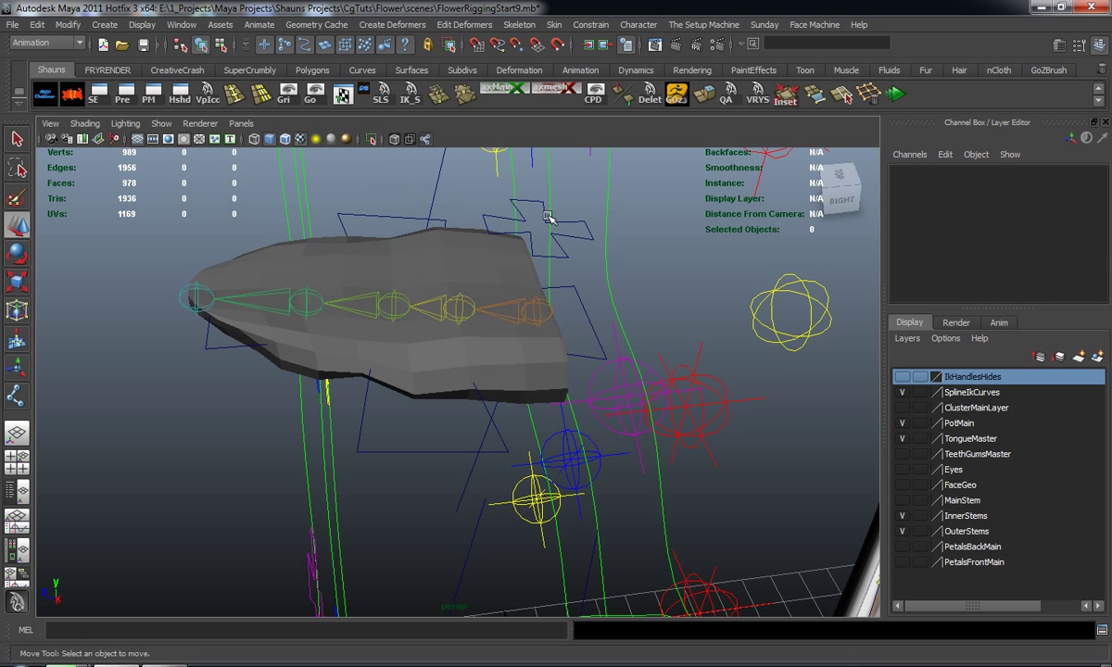
{"action": "left_click", "coordinate": [953, 176]}
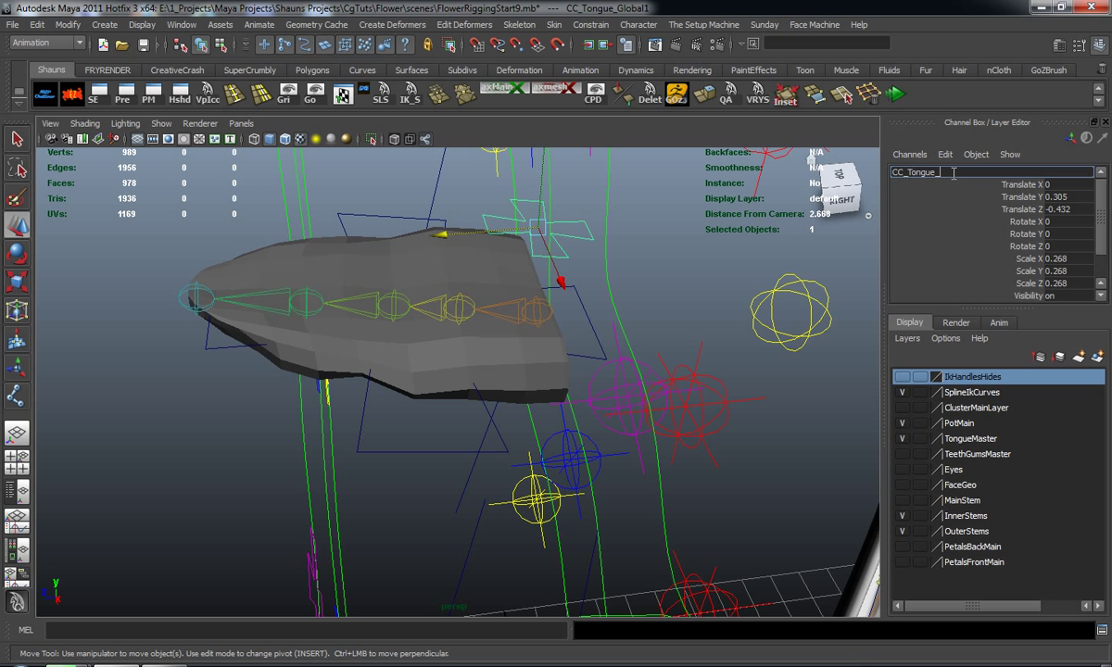
{"action": "type", "text": "CC_Tongue_1"}
{"action": "key", "text": "Return"}
Duplicate CC_Tongue_1 and place the copy above the tongue's middle at Translate Y 0.335, Z -0.063, Rotate X 4.176.
{"action": "left_click_drag", "start_coordinate": [441, 238], "coordinate": [332, 266], "text": "alt"}
{"action": "key", "text": "ctrl+d"}
{"action": "left_click_drag", "start_coordinate": [419, 182], "coordinate": [422, 169]}
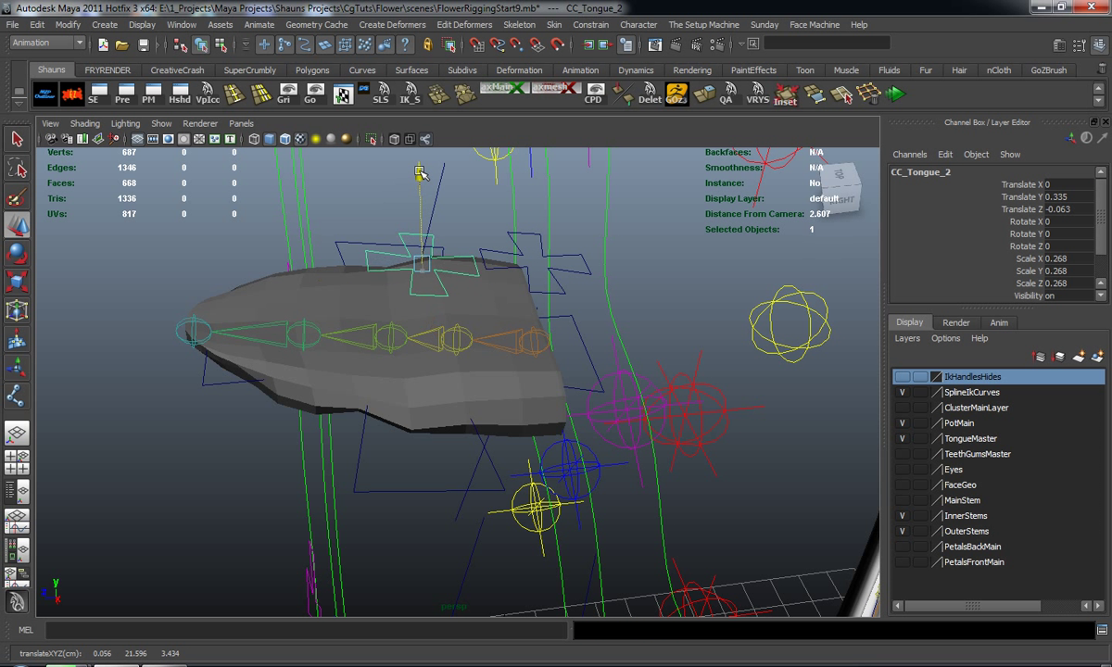
{"action": "key", "text": "e"}
{"action": "left_click_drag", "start_coordinate": [513, 179], "coordinate": [529, 181]}
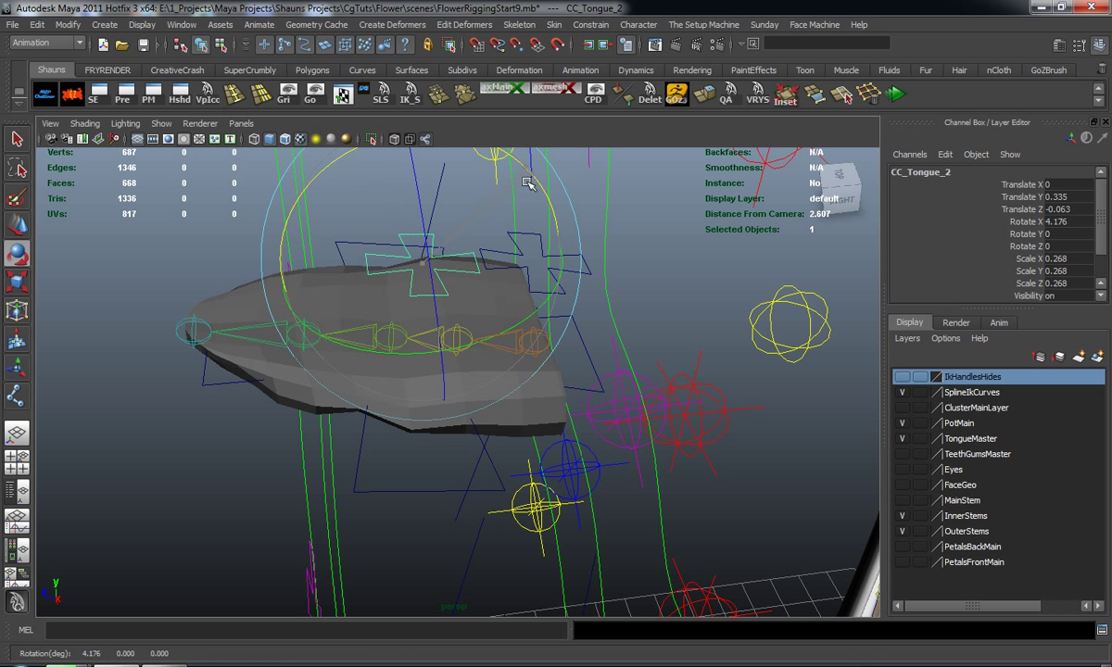
Duplicate the cross twice more, placing one at Translate Z 0.284 with Rotate X 11.1 and the other above the tongue's tip.
{"action": "key", "text": "w"}
{"action": "left_click_drag", "start_coordinate": [327, 269], "coordinate": [223, 273]}
{"action": "key", "text": "e"}
{"action": "left_click_drag", "start_coordinate": [408, 195], "coordinate": [384, 171]}
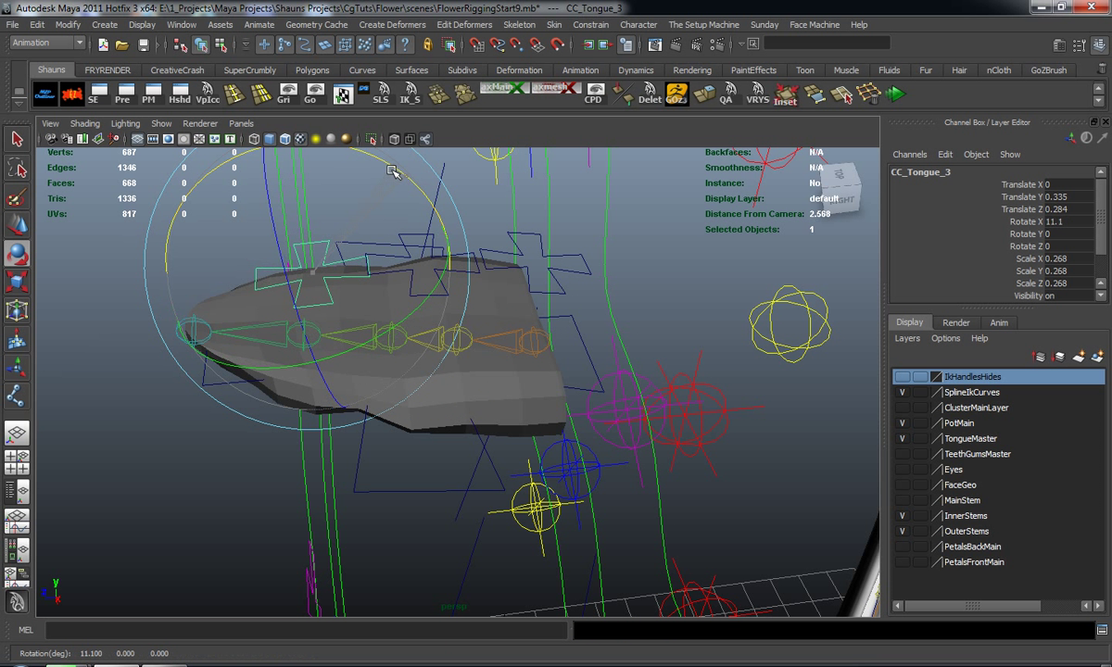
{"action": "key", "text": "w"}
{"action": "left_click_drag", "start_coordinate": [220, 275], "coordinate": [86, 280]}
{"action": "key", "text": "Down"}
Select all four small crosses above the tongue and scale them uniformly to about 0.173.
{"action": "left_click", "coordinate": [315, 245], "text": "shift"}
{"action": "left_click", "coordinate": [480, 272], "text": "shift"}
{"action": "left_click", "coordinate": [535, 260], "text": "shift"}
{"action": "key", "text": "r"}
{"action": "left_click_drag", "start_coordinate": [534, 258], "coordinate": [507, 262]}
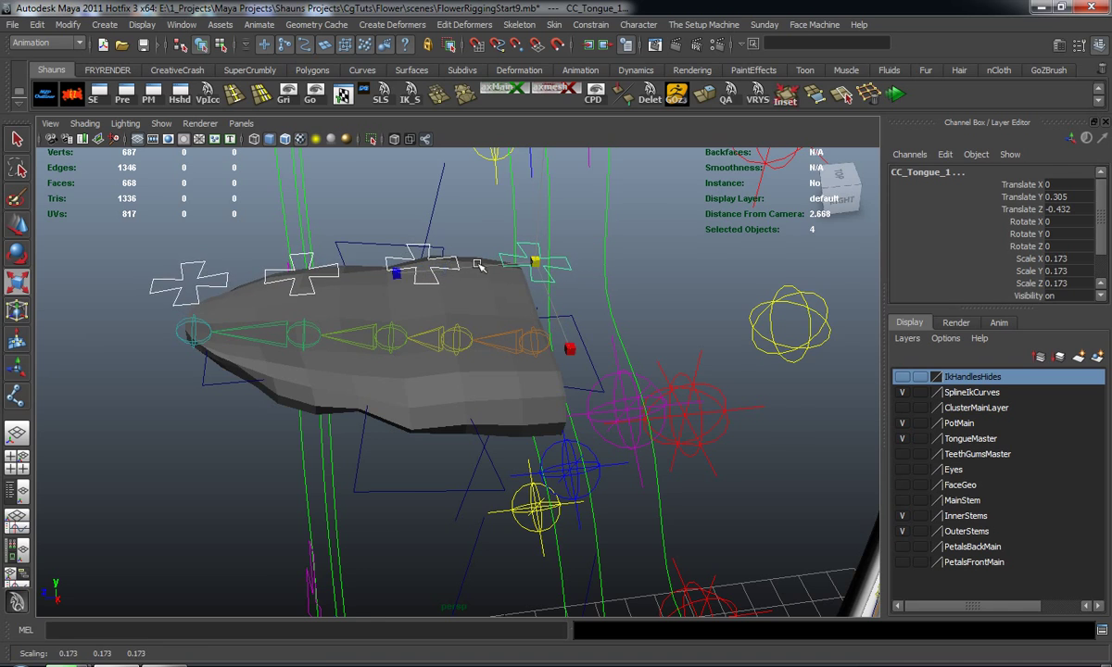
Freeze the transforms and delete the history of the four small crosses and CC_Tongue_Global together.
{"action": "left_click", "coordinate": [152, 257]}
{"action": "left_click_drag", "start_coordinate": [152, 261], "coordinate": [230, 273], "text": "alt"}
{"action": "middle_click_drag", "start_coordinate": [230, 273], "coordinate": [234, 319], "text": "alt"}
{"action": "mouse_move", "coordinate": [234, 318]}
{"action": "left_mouse_down", "text": "alt"}
{"action": "mouse_move", "coordinate": [230, 305]}
{"action": "mouse_move", "coordinate": [255, 323]}
{"action": "left_mouse_up", "text": "alt"}
{"action": "key", "text": "ctrl+z"}
{"action": "left_click", "coordinate": [618, 414]}
{"action": "mouse_move", "coordinate": [618, 414]}
{"action": "left_mouse_down", "text": "alt"}
{"action": "mouse_move", "coordinate": [608, 422]}
{"action": "mouse_move", "coordinate": [637, 407]}
{"action": "left_mouse_up", "text": "alt"}
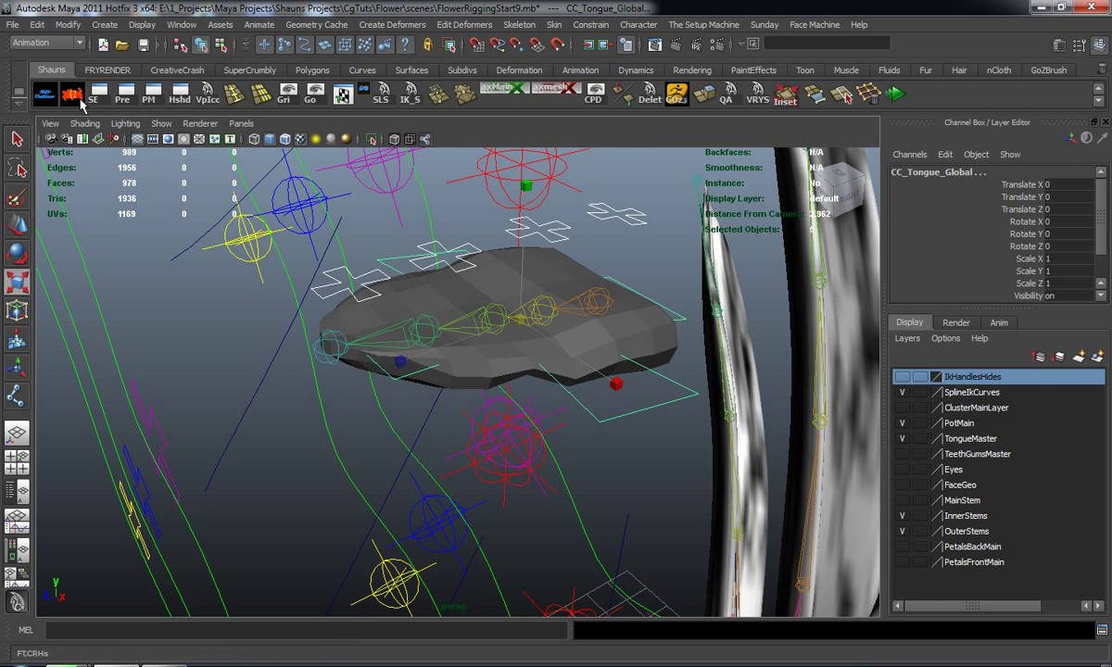
{"action": "mouse_move", "coordinate": [277, 315]}
{"action": "left_mouse_down", "text": "alt"}
{"action": "mouse_move", "coordinate": [266, 333]}
{"action": "mouse_move", "coordinate": [278, 322]}
{"action": "left_mouse_up", "text": "alt"}
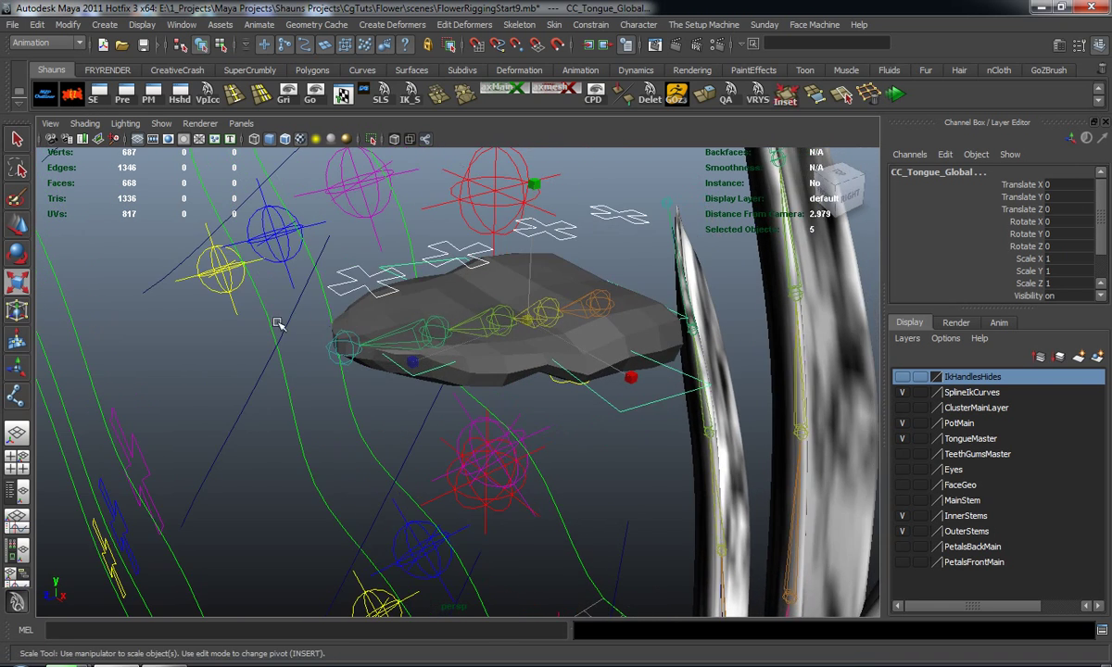
{"action": "left_click", "coordinate": [185, 346]}
{"action": "left_click_drag", "start_coordinate": [185, 345], "coordinate": [222, 361], "text": "alt"}
Open the Color Changer and recolor CC_Tongue_Global magenta.
{"action": "left_click", "coordinate": [243, 71]}
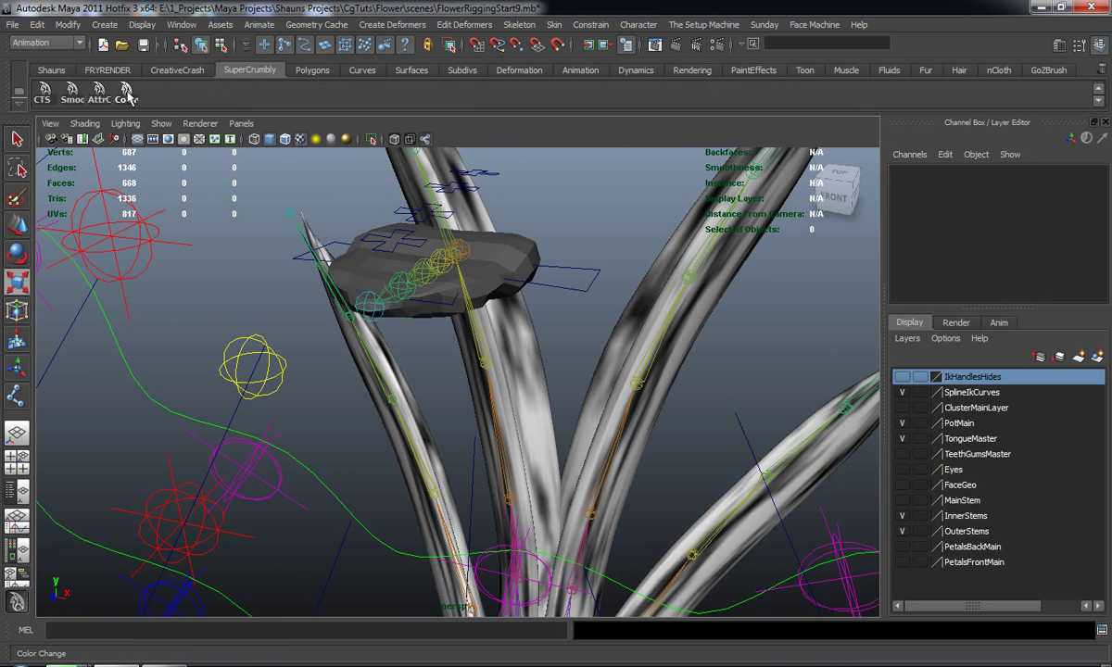
{"action": "left_click_drag", "start_coordinate": [427, 329], "coordinate": [652, 376], "text": "alt"}
{"action": "left_click_drag", "start_coordinate": [1110, 190], "coordinate": [773, 180]}
{"action": "left_click", "coordinate": [495, 388]}
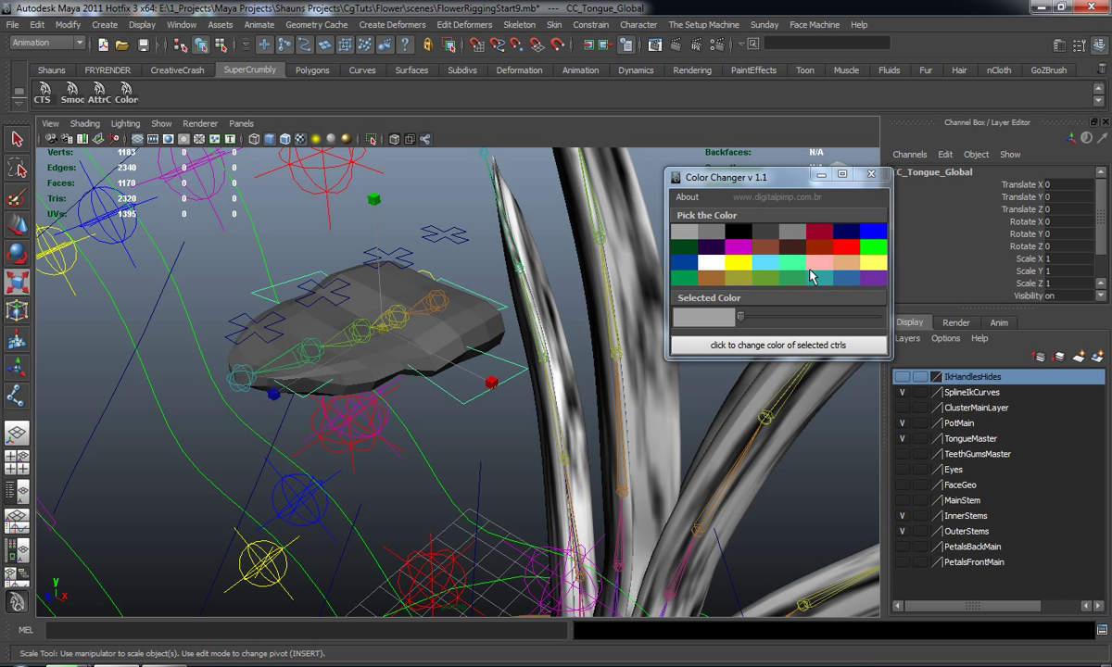
{"action": "left_click_drag", "start_coordinate": [431, 376], "coordinate": [544, 324], "text": "alt"}
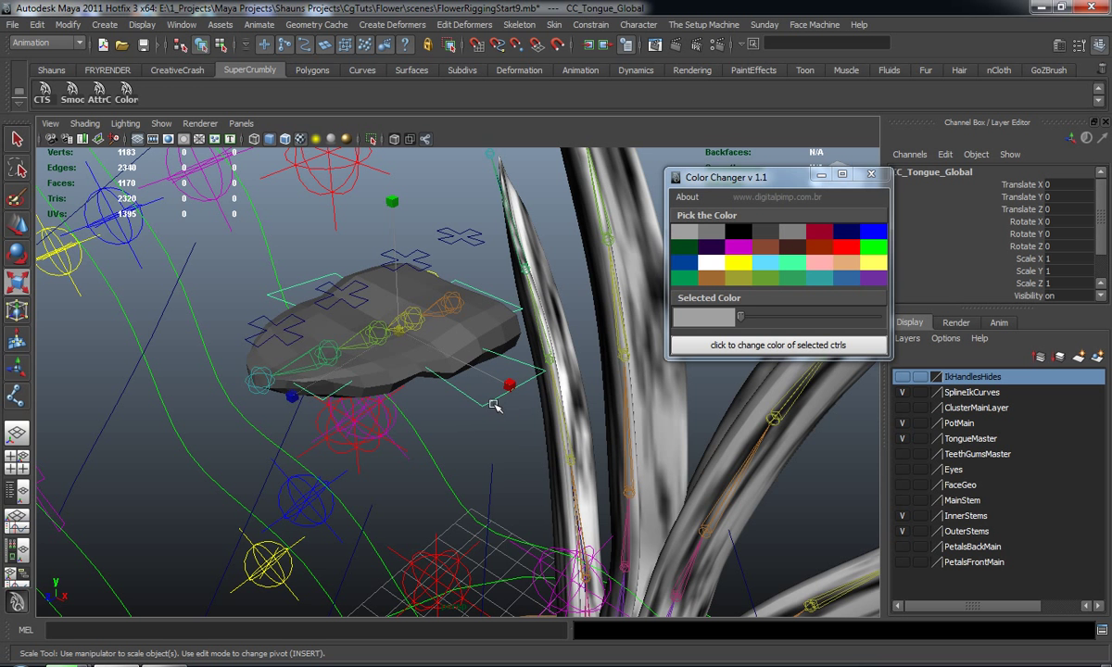
{"action": "left_click", "coordinate": [748, 254]}
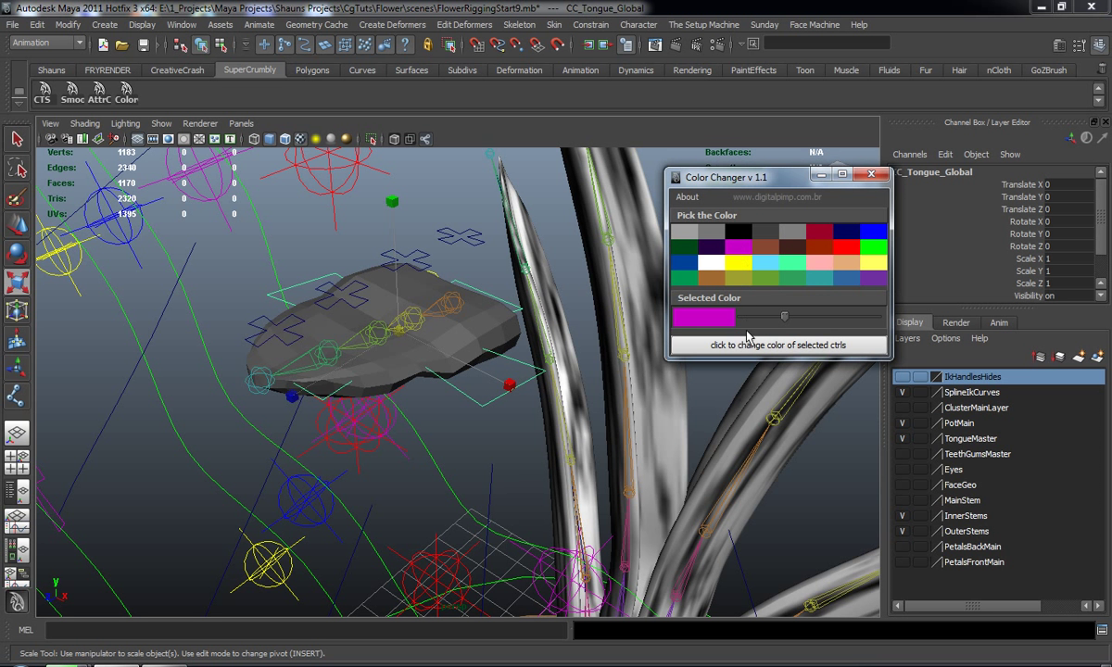
{"action": "left_click_drag", "start_coordinate": [491, 261], "coordinate": [454, 309], "text": "alt"}
Recolor the four small cross controls above the tongue bright green, and close the Color Changer.
{"action": "left_click_drag", "start_coordinate": [364, 222], "coordinate": [496, 271]}
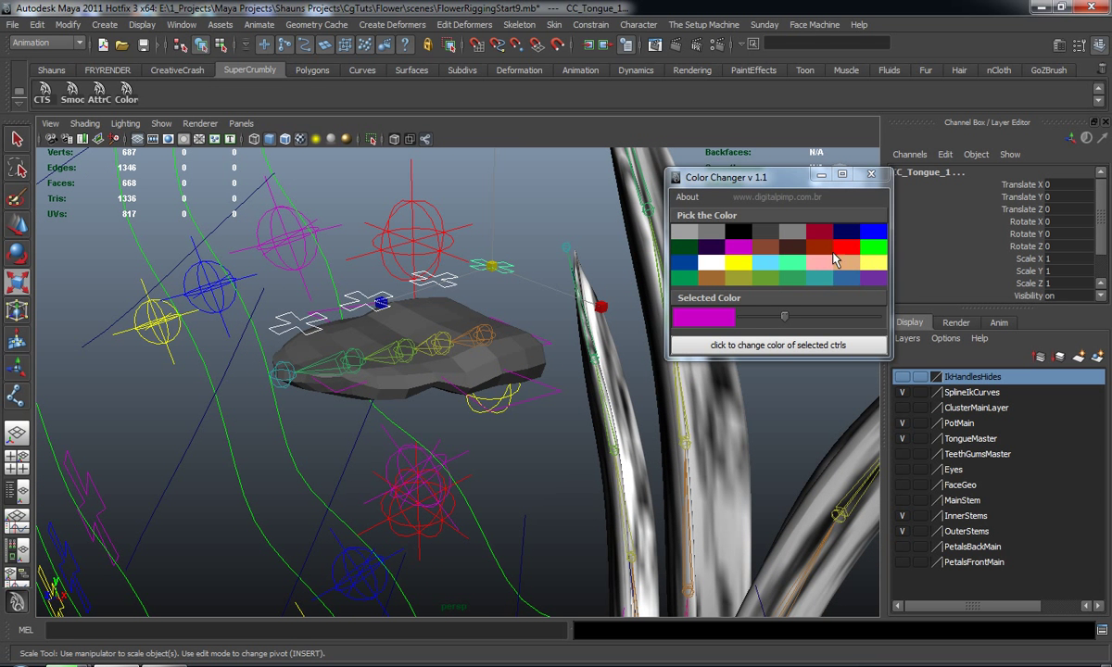
{"action": "left_click", "coordinate": [738, 264]}
{"action": "left_click", "coordinate": [871, 247]}
{"action": "left_click", "coordinate": [794, 345]}
{"action": "left_click", "coordinate": [530, 222]}
{"action": "left_click_drag", "start_coordinate": [530, 223], "coordinate": [549, 264], "text": "alt"}
{"action": "middle_click_drag", "start_coordinate": [548, 264], "coordinate": [537, 271], "text": "alt"}
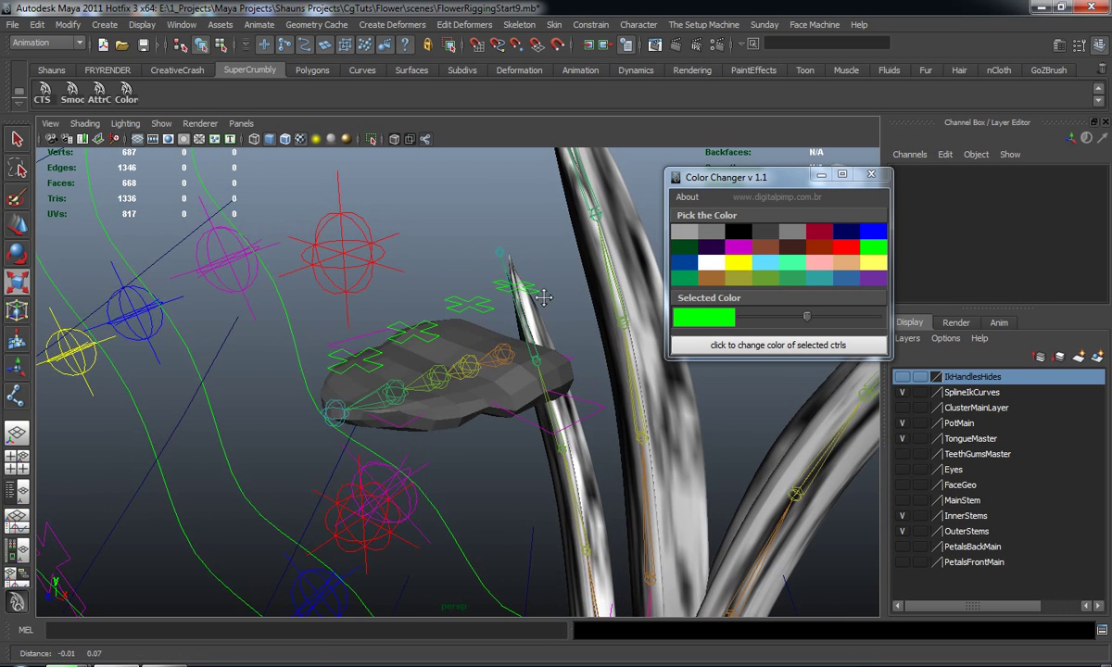
{"action": "left_click_drag", "start_coordinate": [537, 271], "coordinate": [519, 264], "text": "alt"}
{"action": "left_click", "coordinate": [871, 178]}
{"action": "left_click_drag", "start_coordinate": [419, 345], "coordinate": [512, 336], "text": "alt"}
{"action": "middle_click_drag", "start_coordinate": [512, 335], "coordinate": [513, 313], "text": "alt"}
{"action": "right_click_drag", "start_coordinate": [514, 312], "coordinate": [542, 324], "text": "alt"}
{"action": "mouse_move", "coordinate": [542, 324]}
{"action": "left_mouse_down", "text": "alt"}
{"action": "mouse_move", "coordinate": [497, 342]}
{"action": "mouse_move", "coordinate": [473, 324]}
{"action": "mouse_move", "coordinate": [499, 340]}
{"action": "mouse_move", "coordinate": [537, 336]}
{"action": "left_mouse_up", "text": "alt"}
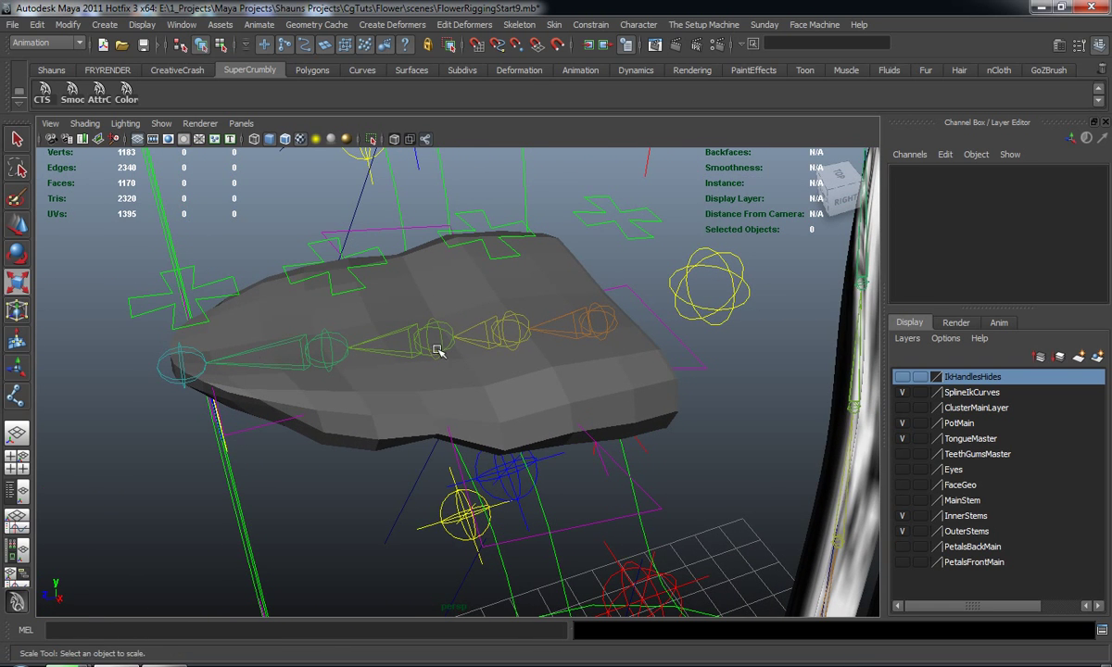
{"action": "left_click", "coordinate": [579, 71]}
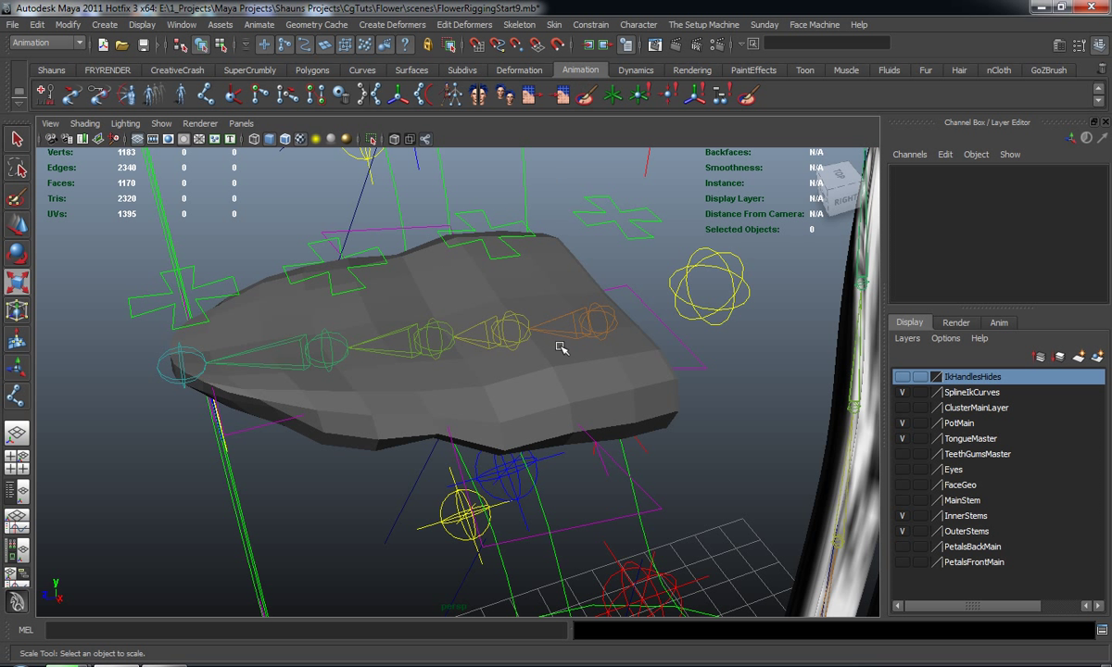
{"action": "left_click", "coordinate": [397, 93]}
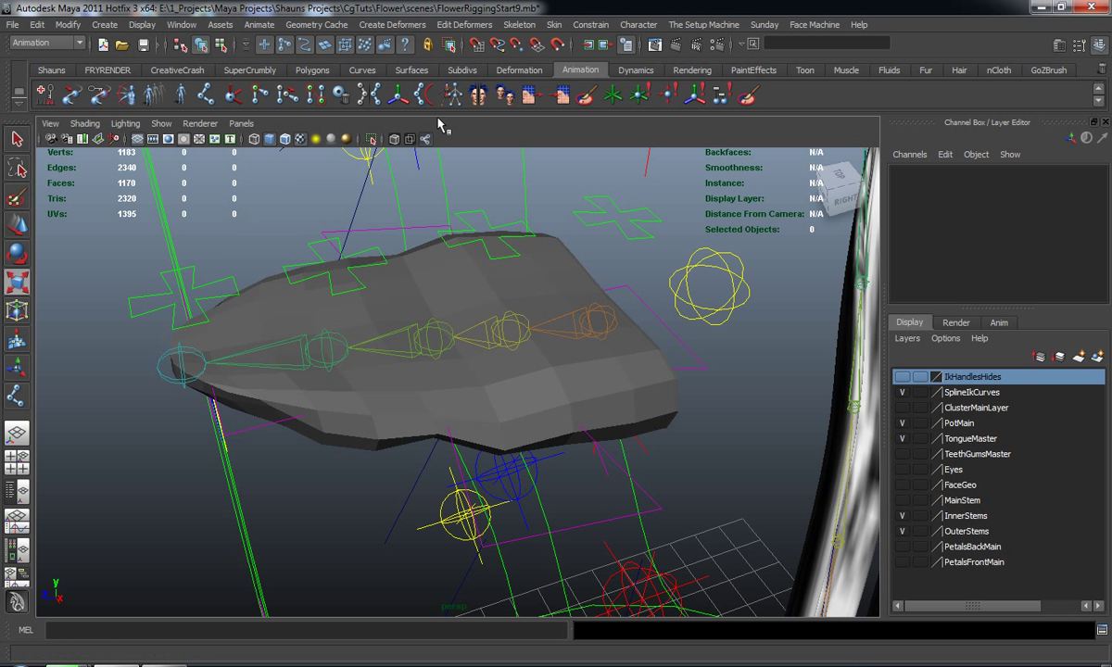
Create an IK spline handle running from joint213 at the tongue's base to the joint at its tip.
{"action": "left_click", "coordinate": [605, 306]}
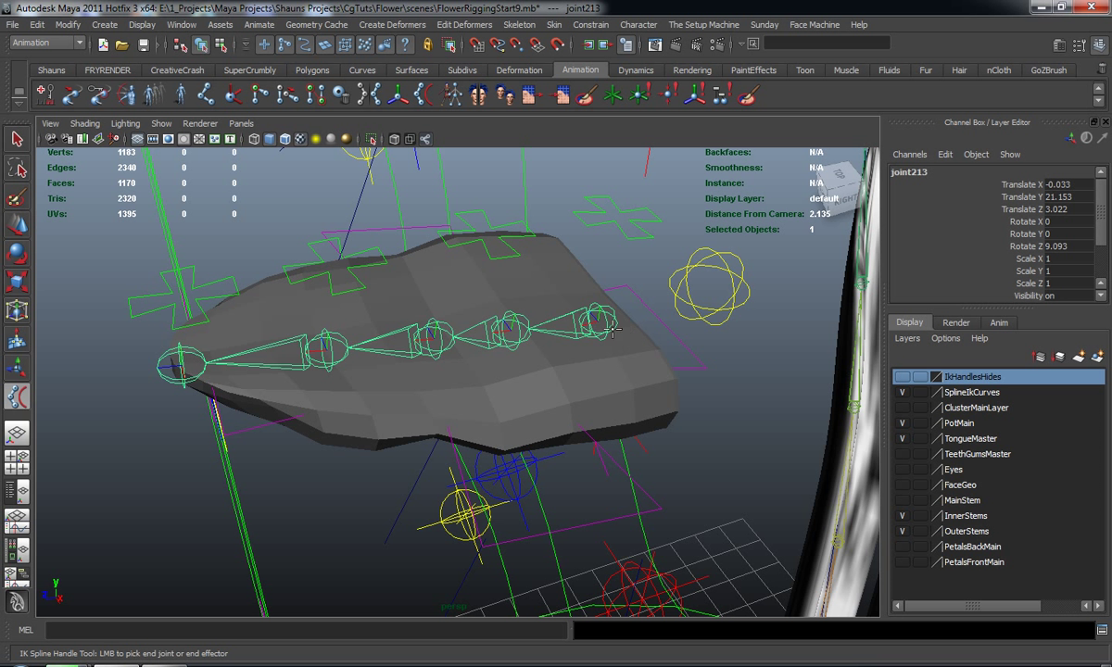
{"action": "left_click", "coordinate": [174, 354]}
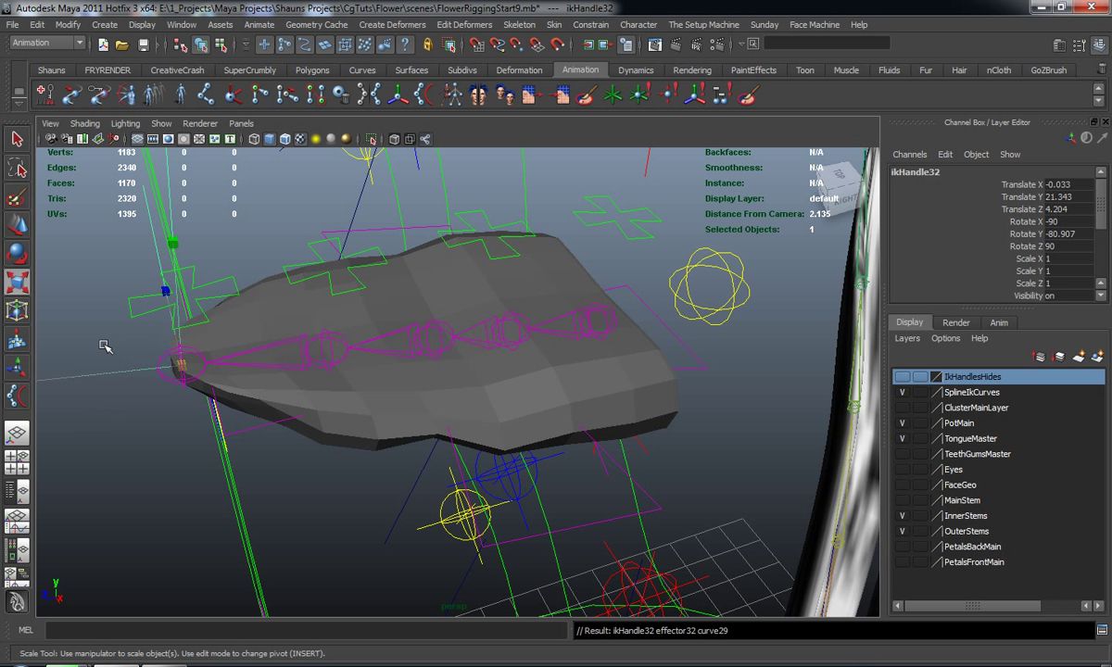
{"action": "left_click", "coordinate": [122, 344]}
Hide polygons, joints and IK handles in the perspective viewport.
{"action": "left_click", "coordinate": [161, 123]}
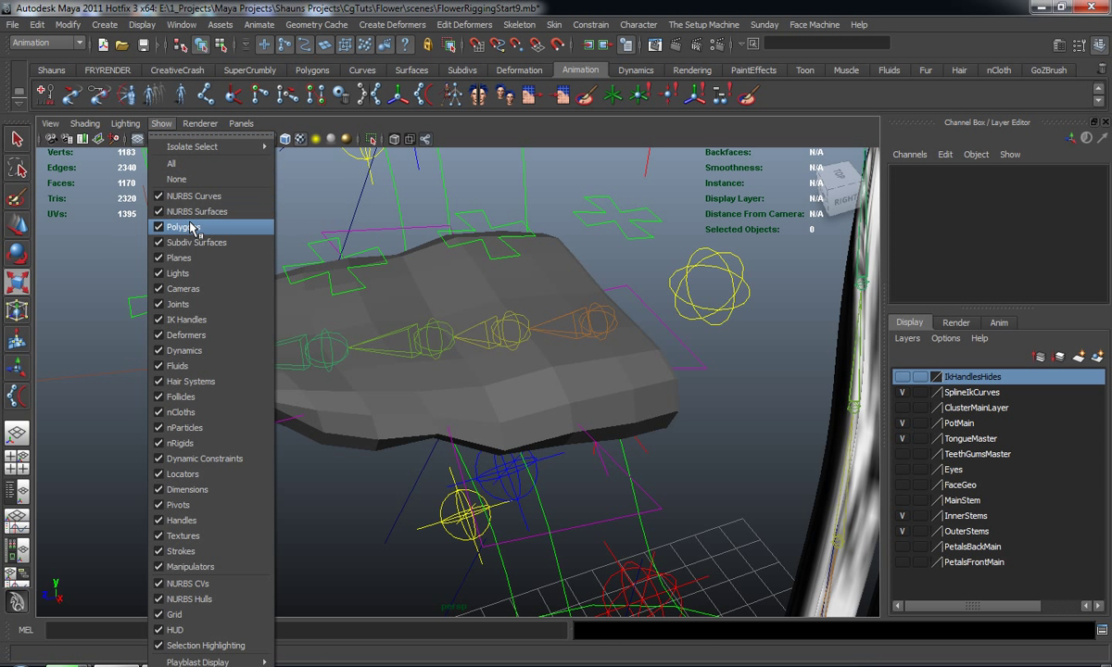
{"action": "left_click", "coordinate": [190, 230]}
{"action": "left_click", "coordinate": [161, 123]}
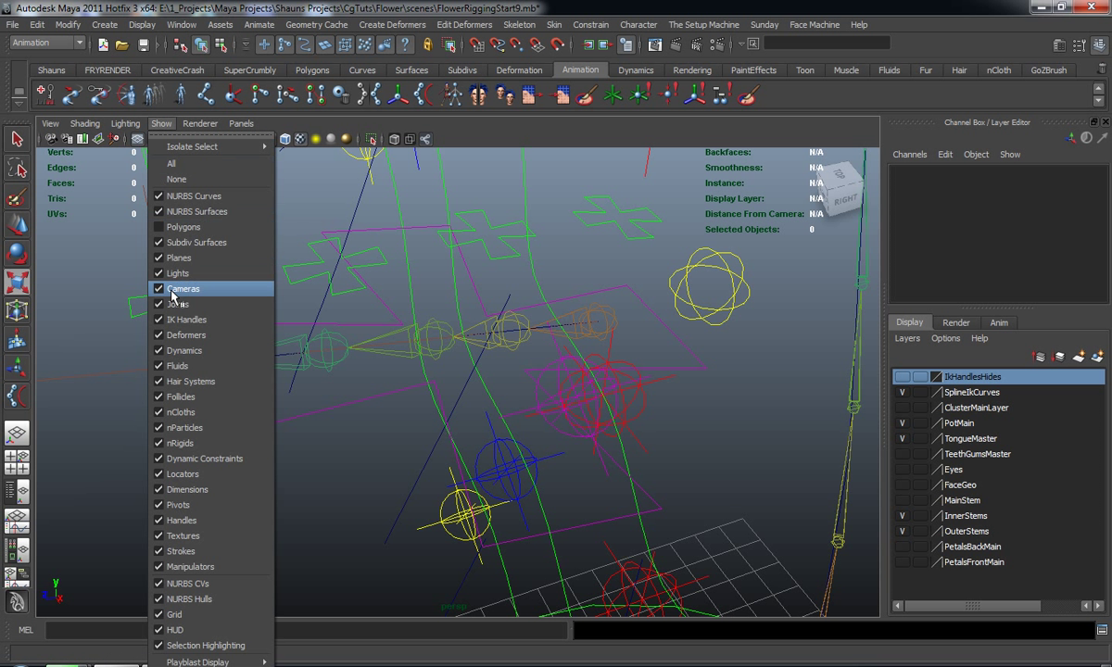
{"action": "left_click", "coordinate": [178, 304]}
{"action": "left_click", "coordinate": [162, 124]}
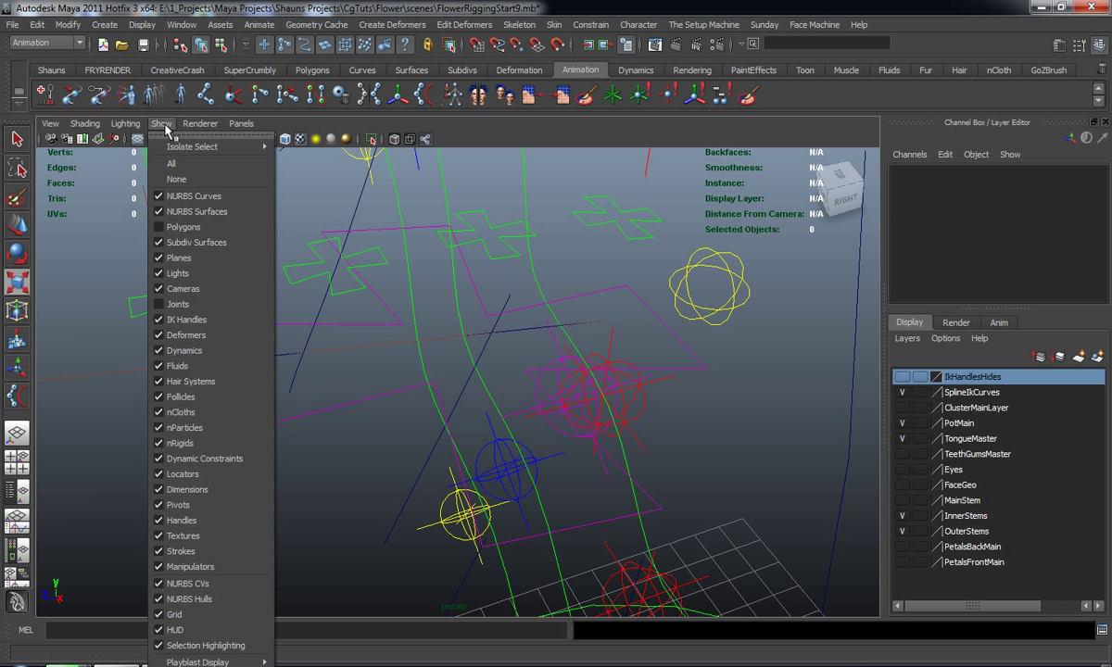
{"action": "left_click", "coordinate": [178, 318]}
Select the spline curve running through the tongue and create a cluster for each of its control vertices.
{"action": "left_click", "coordinate": [437, 338]}
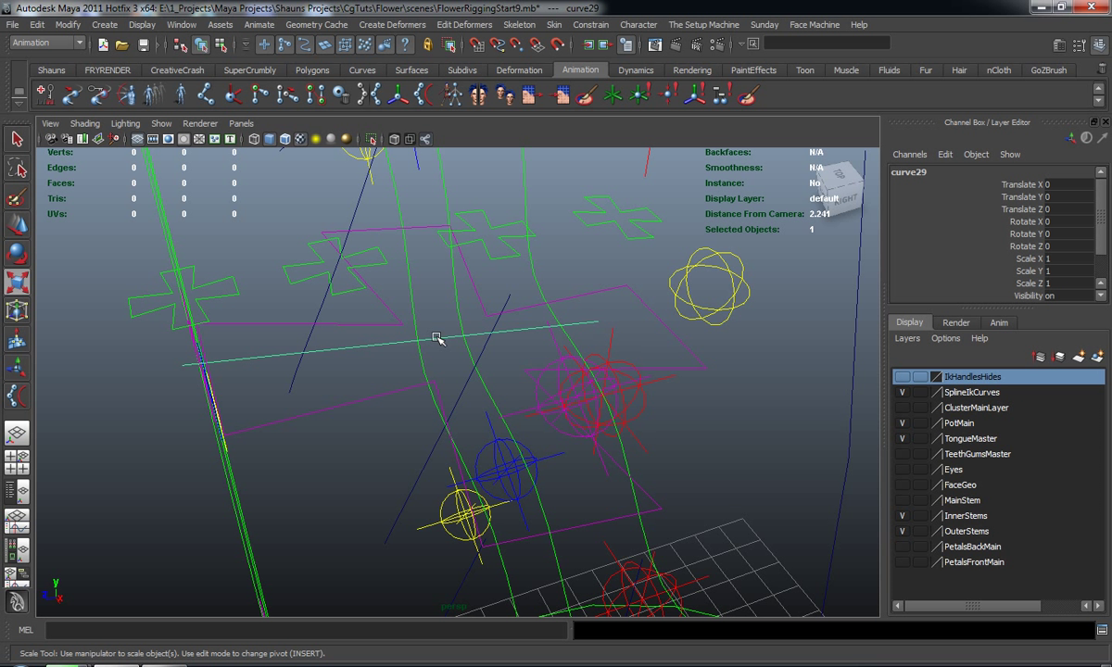
{"action": "key", "text": "F4"}
{"action": "left_click", "coordinate": [265, 24]}
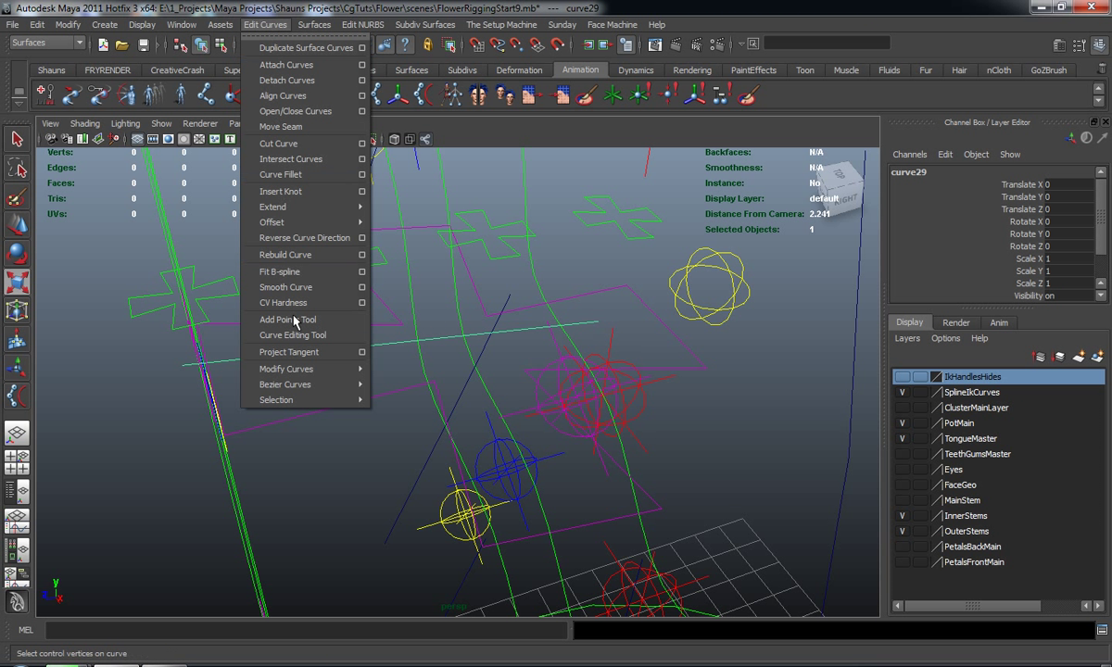
{"action": "mouse_move", "coordinate": [282, 399]}
{"action": "left_click", "coordinate": [401, 429]}
{"action": "left_click_drag", "start_coordinate": [413, 398], "coordinate": [233, 376], "text": "alt"}
{"action": "left_click", "coordinate": [236, 375]}
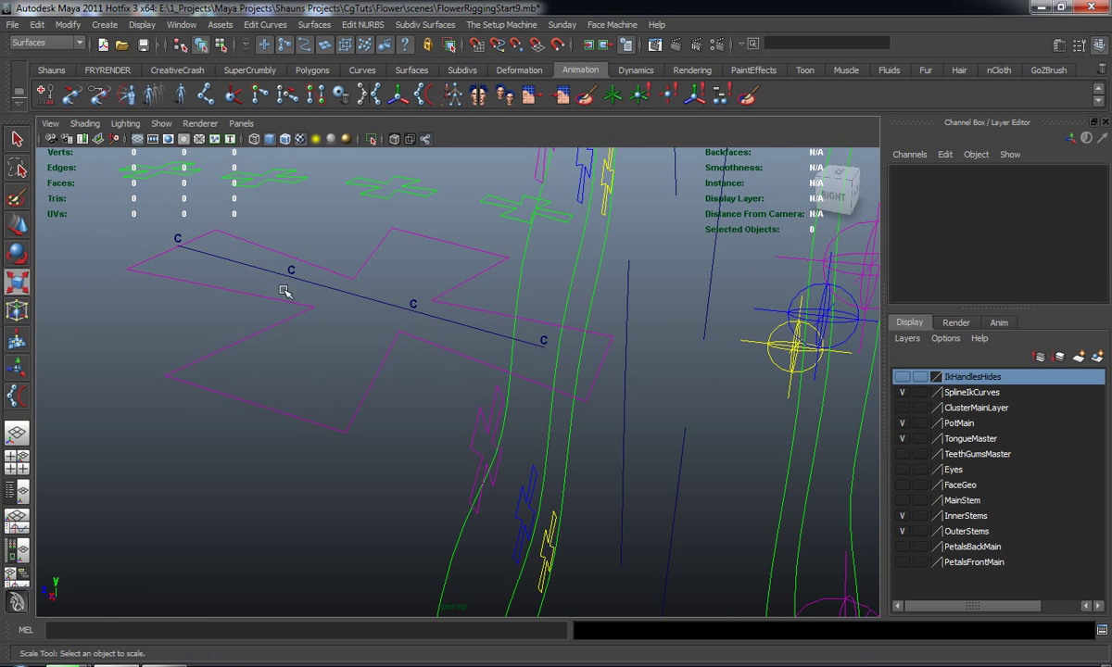
Show the polygon meshes, try moving the second cluster from the tongue's tip, and undo the move.
{"action": "left_click", "coordinate": [290, 266]}
{"action": "left_click", "coordinate": [161, 123]}
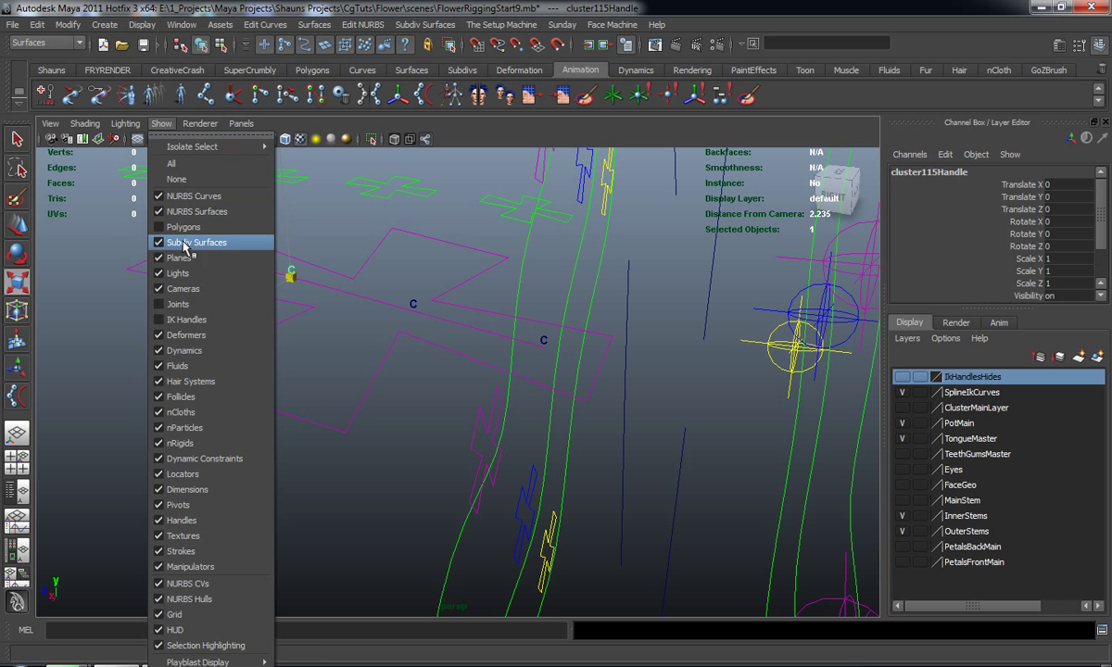
{"action": "left_click", "coordinate": [186, 229]}
{"action": "key", "text": "w"}
{"action": "left_click_drag", "start_coordinate": [281, 170], "coordinate": [227, 164]}
{"action": "key", "text": "ctrl+z"}
{"action": "left_click", "coordinate": [121, 378]}
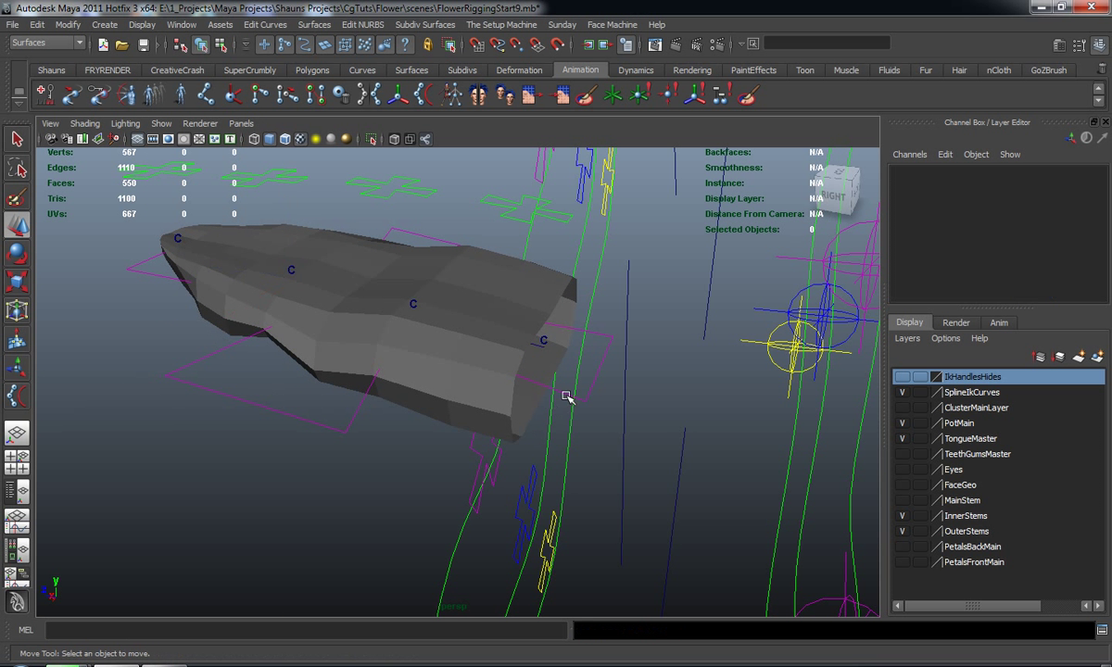
Try scaling the large magenta tongue control, undo it, and hide the polygon meshes in the viewport.
{"action": "left_click", "coordinate": [585, 400]}
{"action": "key", "text": "r"}
{"action": "left_click_drag", "start_coordinate": [373, 304], "coordinate": [391, 333]}
{"action": "key", "text": "ctrl+z"}
{"action": "left_click", "coordinate": [136, 347]}
{"action": "left_click_drag", "start_coordinate": [136, 348], "coordinate": [295, 275], "text": "alt"}
{"action": "left_click", "coordinate": [162, 124]}
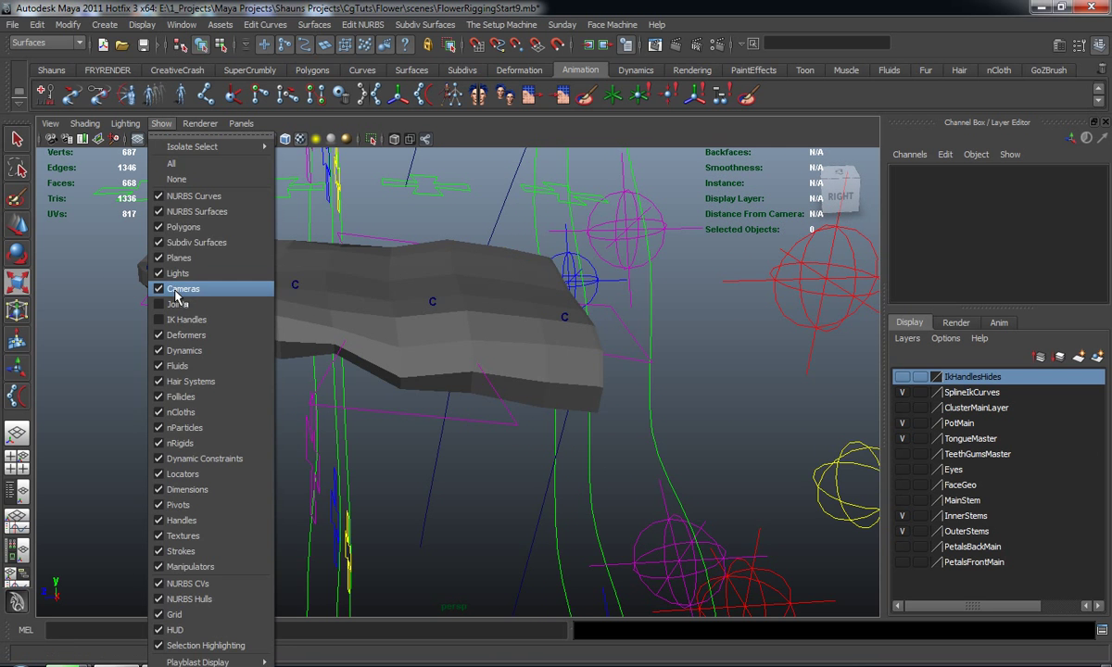
{"action": "left_click", "coordinate": [185, 227]}
Parent-constrain the tongue-tip cluster to CC_Tongue_4 with Maintain offset on, all translate and rotate axes, and weight 1.0.
{"action": "left_click_drag", "start_coordinate": [251, 268], "coordinate": [225, 251], "text": "alt"}
{"action": "key", "text": "r"}
{"action": "left_click", "coordinate": [201, 221]}
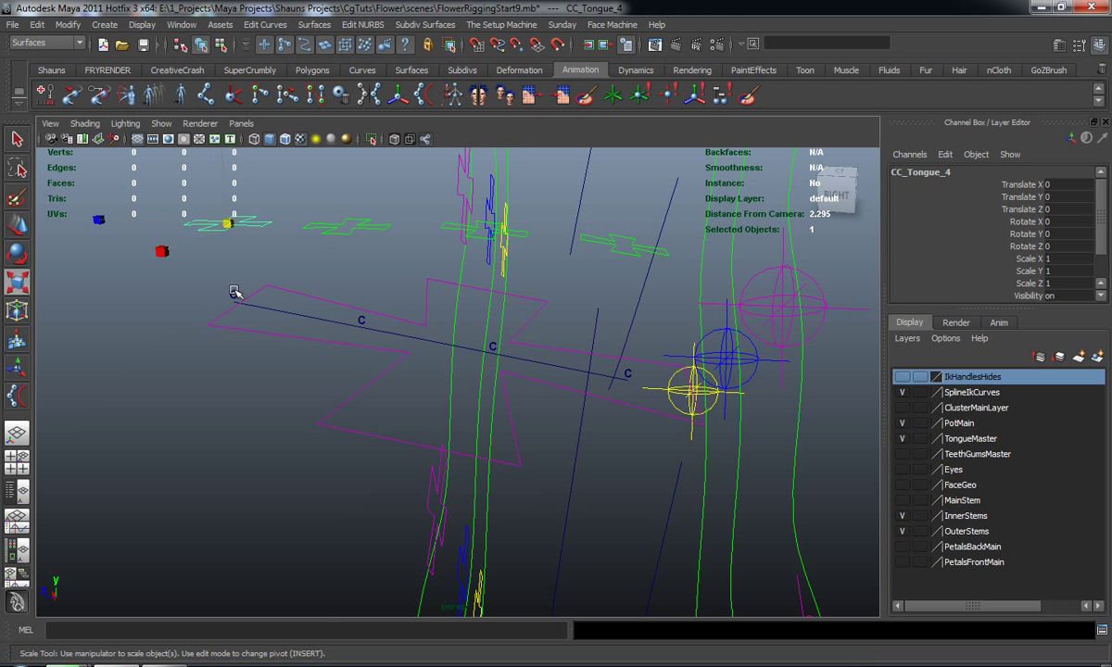
{"action": "left_click", "coordinate": [234, 292], "text": "shift"}
{"action": "left_click_drag", "start_coordinate": [288, 273], "coordinate": [324, 298], "text": "alt"}
{"action": "key", "text": "F2"}
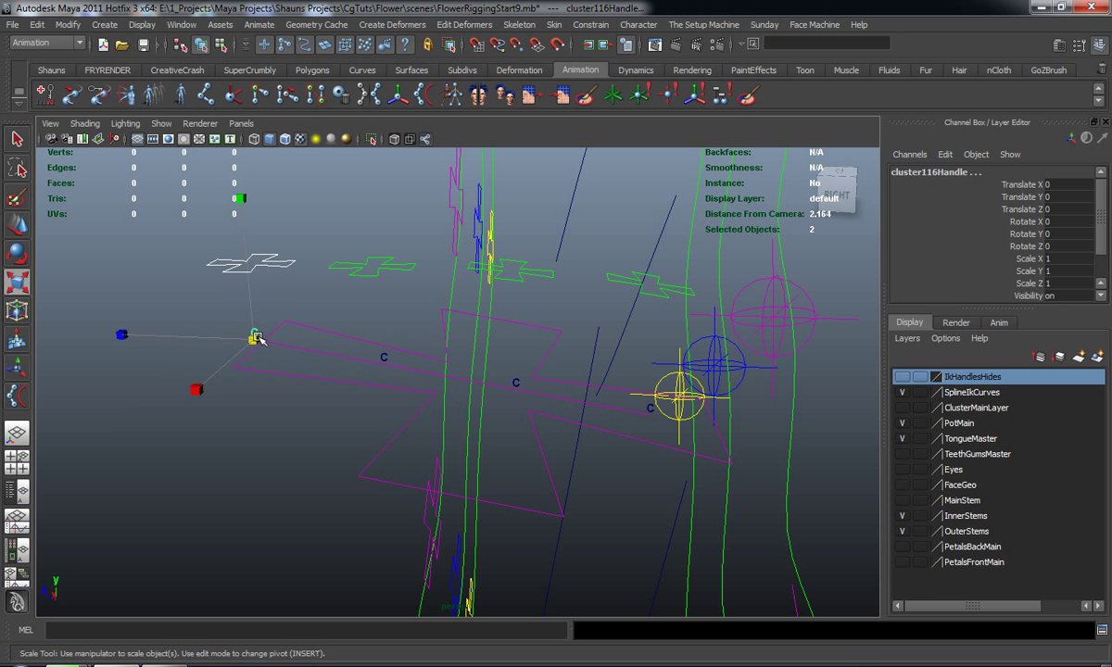
{"action": "left_click", "coordinate": [590, 24]}
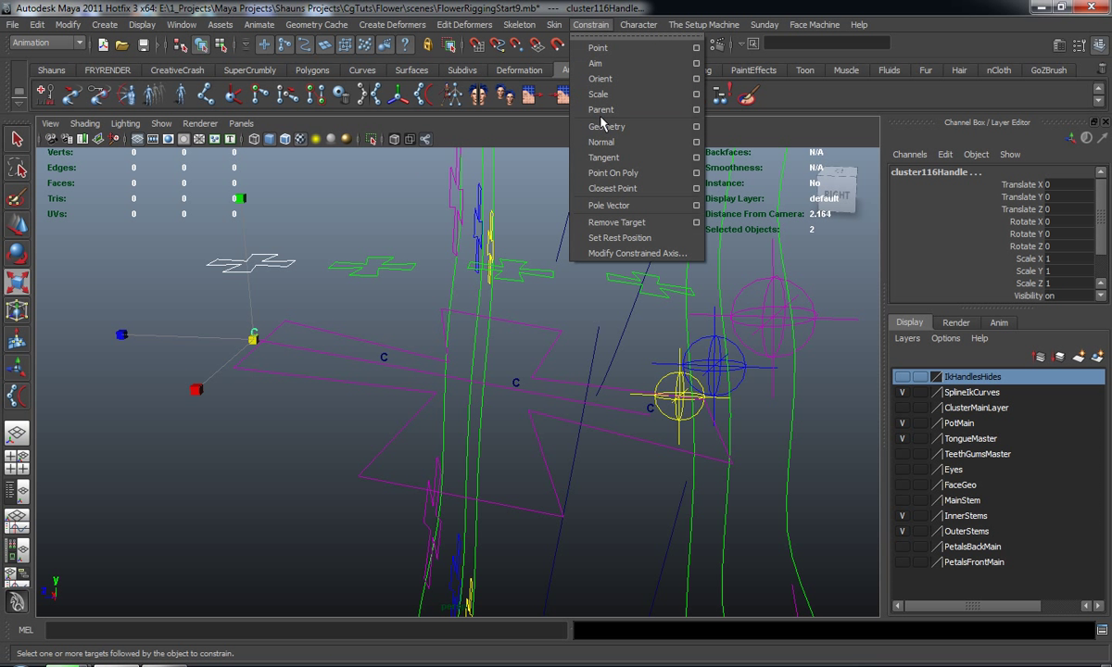
{"action": "left_click", "coordinate": [695, 110]}
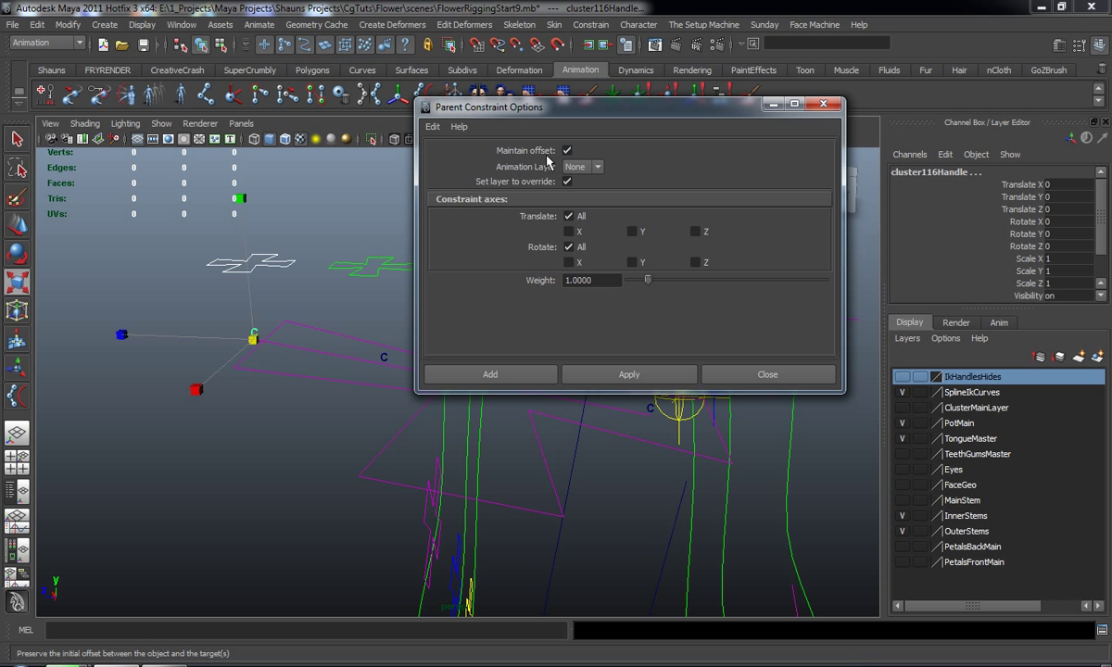
{"action": "left_click", "coordinate": [640, 371]}
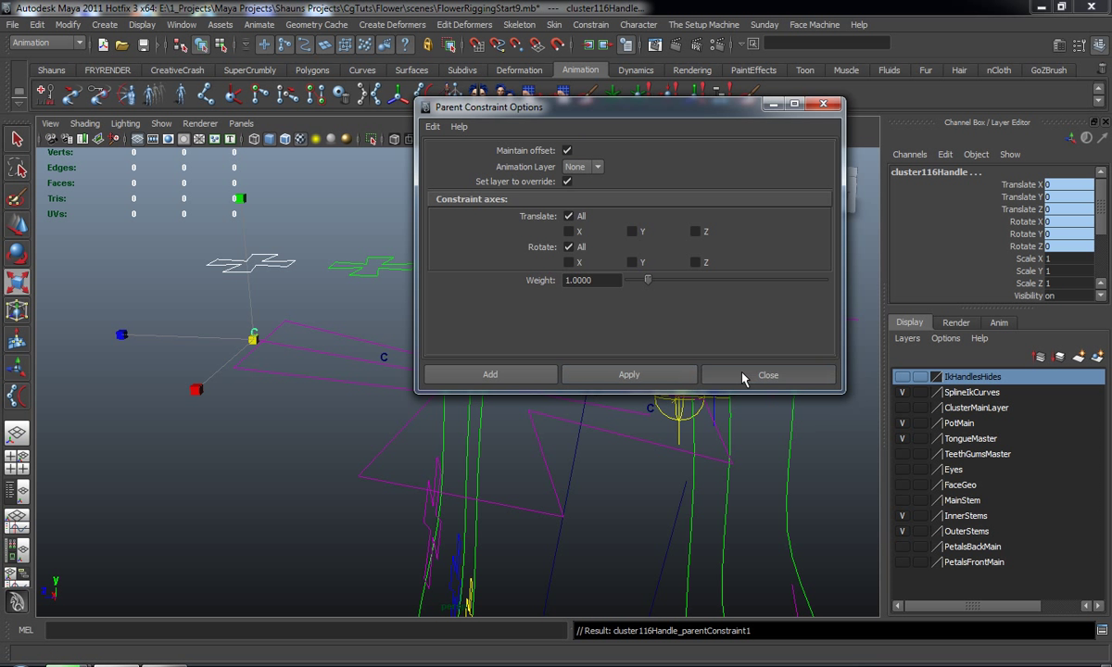
{"action": "left_click", "coordinate": [718, 374]}
Try moving CC_Tongue_4 to test its hold on the tip cluster, and undo the move.
{"action": "left_click", "coordinate": [293, 392]}
{"action": "left_click", "coordinate": [267, 253]}
{"action": "key", "text": "w"}
{"action": "left_click_drag", "start_coordinate": [237, 163], "coordinate": [230, 189]}
{"action": "key", "text": "ctrl+z"}
Apply the same parent constraint to the clusters below CC_Tongue_3, CC_Tongue_2 and CC_Tongue_1, each driven by the control above it.
{"action": "left_click", "coordinate": [357, 263]}
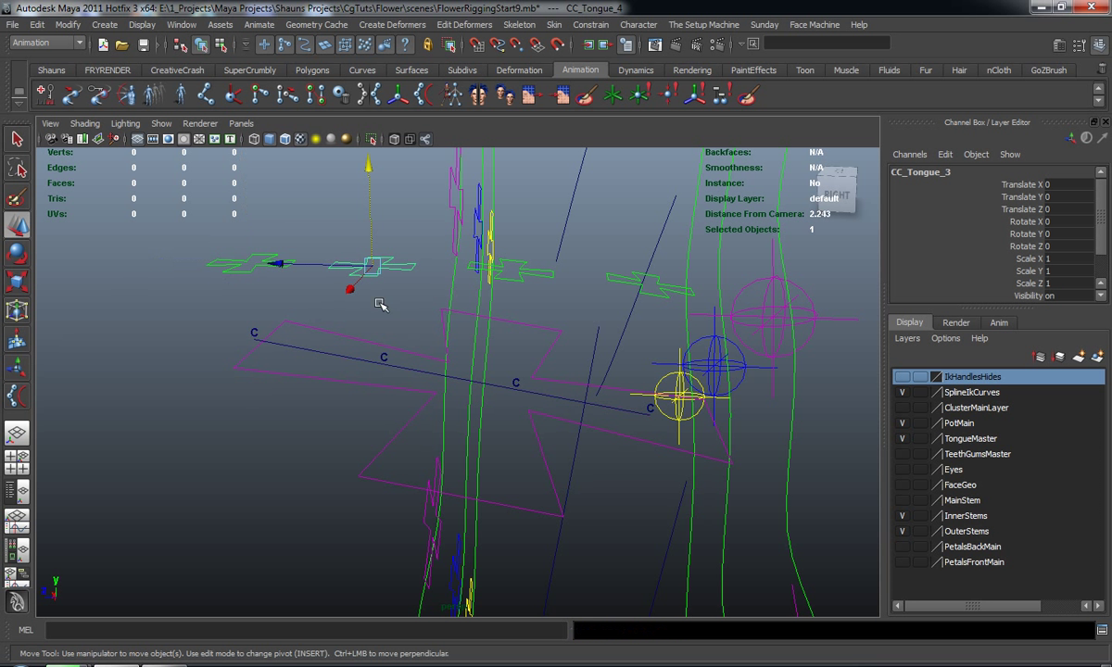
{"action": "left_click", "coordinate": [385, 358], "text": "shift"}
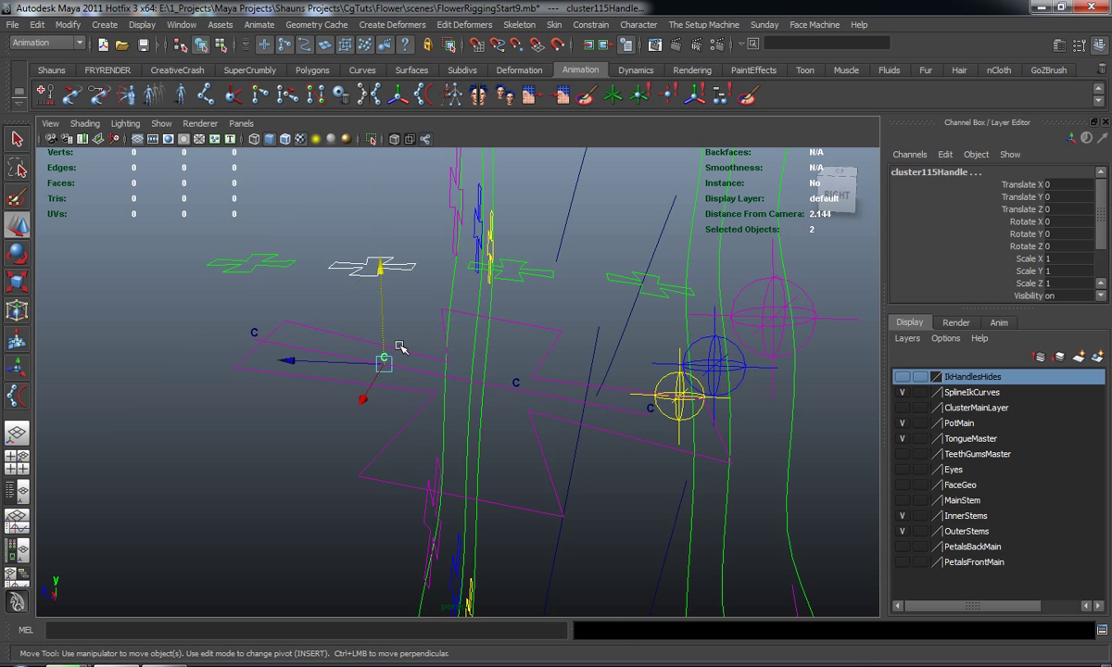
{"action": "left_click", "coordinate": [518, 276]}
{"action": "left_click", "coordinate": [514, 380], "text": "shift"}
{"action": "key", "text": "g"}
{"action": "left_click", "coordinate": [627, 278]}
{"action": "left_click_drag", "start_coordinate": [636, 414], "coordinate": [618, 410], "text": "alt"}
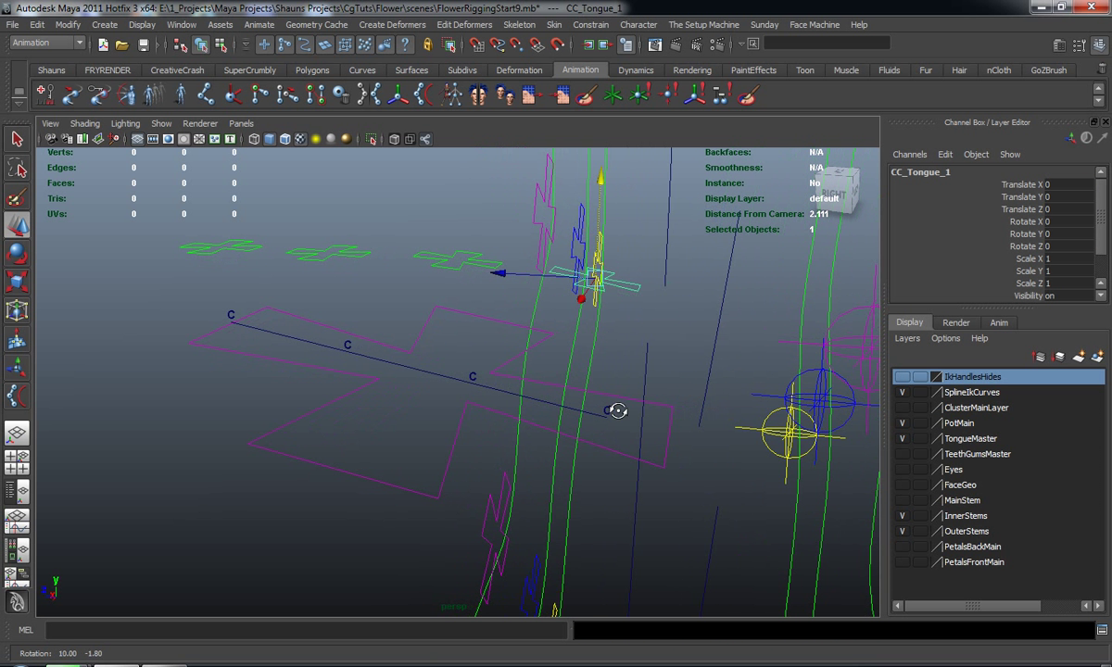
{"action": "left_click", "coordinate": [608, 411], "text": "shift"}
{"action": "key", "text": "g"}
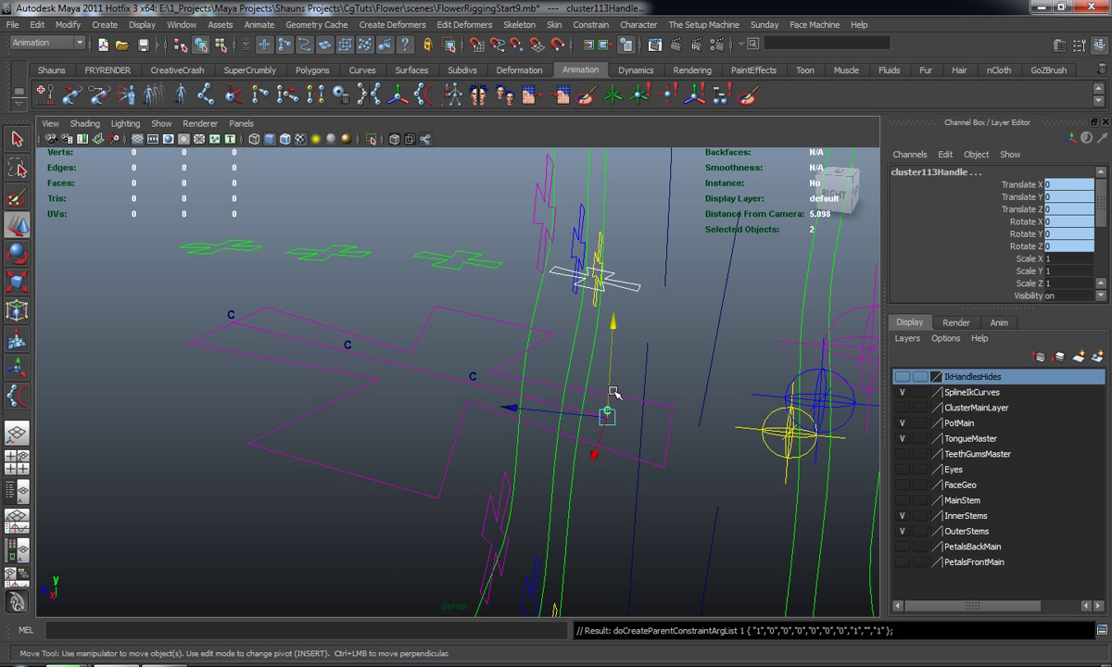
Try moving CC_Tongue_1 down to test the base cluster's constraint, undoing each move.
{"action": "left_click", "coordinate": [595, 281]}
{"action": "left_click_drag", "start_coordinate": [610, 302], "coordinate": [628, 306], "text": "alt"}
{"action": "left_click_drag", "start_coordinate": [644, 173], "coordinate": [643, 228]}
{"action": "key", "text": "ctrl+z"}
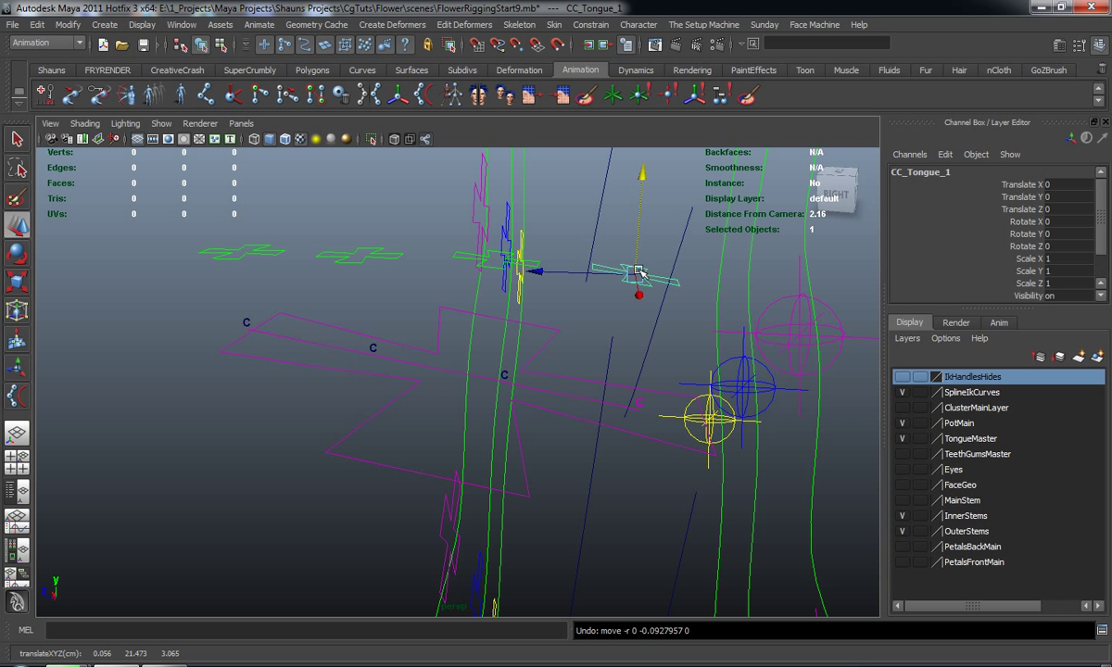
{"action": "left_click_drag", "start_coordinate": [590, 300], "coordinate": [644, 235], "text": "alt"}
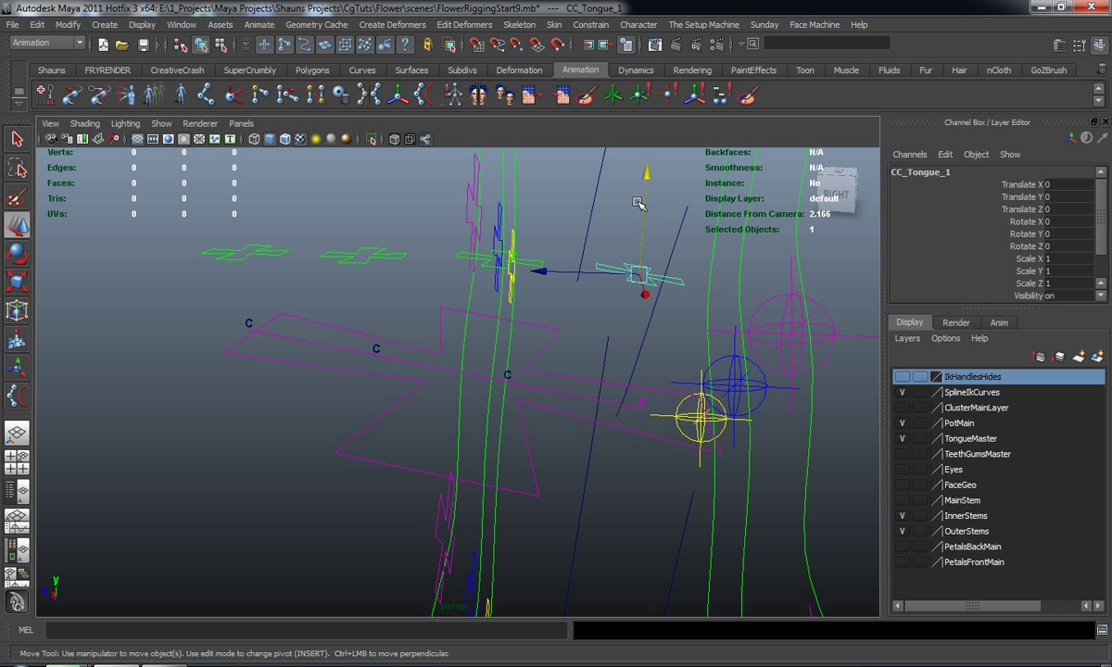
{"action": "left_click_drag", "start_coordinate": [641, 195], "coordinate": [639, 238]}
{"action": "key", "text": "ctrl+z"}
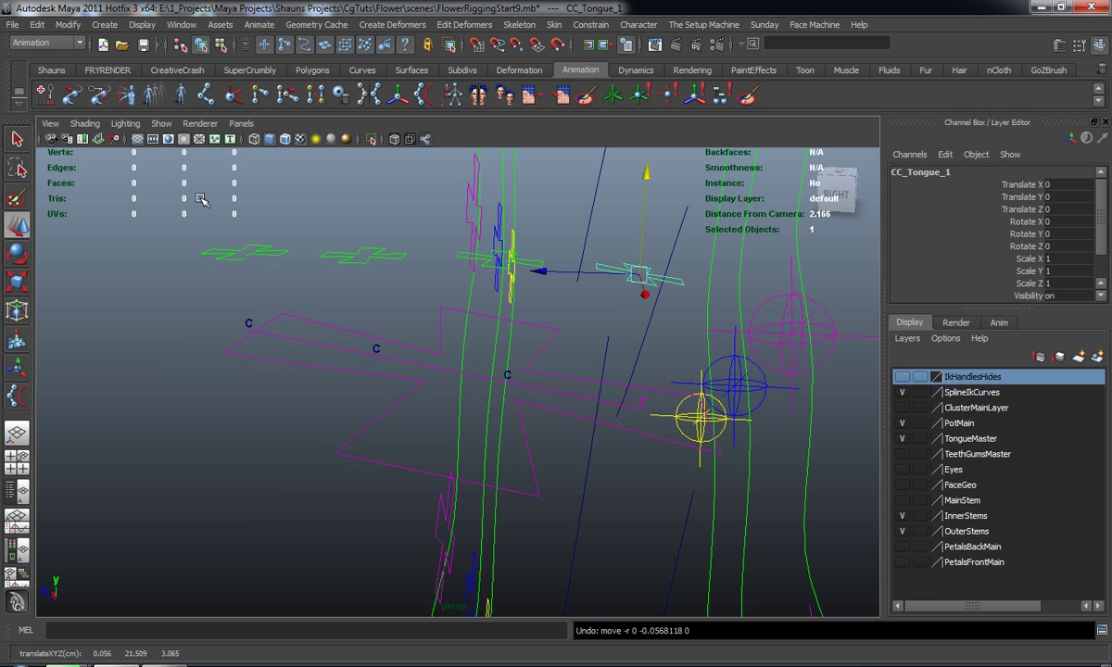
Show polygons and joints in the viewport again.
{"action": "left_click", "coordinate": [160, 125]}
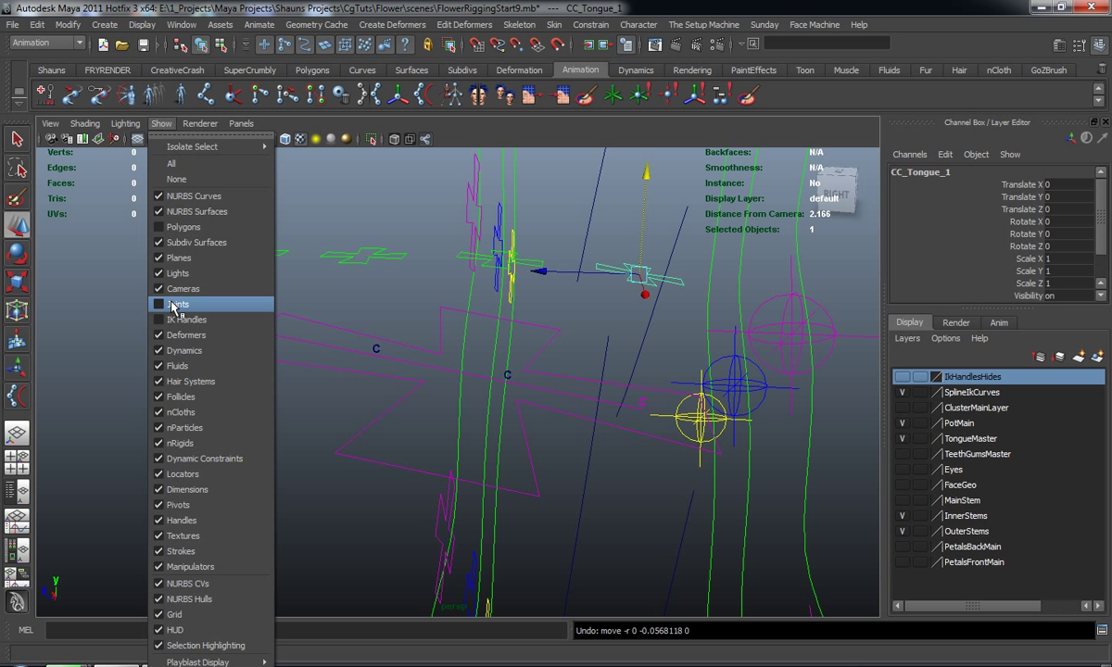
{"action": "left_click", "coordinate": [180, 227]}
{"action": "left_click", "coordinate": [160, 123]}
{"action": "left_click", "coordinate": [179, 303]}
{"action": "left_click", "coordinate": [181, 345]}
{"action": "left_click_drag", "start_coordinate": [182, 345], "coordinate": [404, 377], "text": "alt"}
Try moving the small green tongue controls to test how the tongue mesh deforms, and undo the changes.
{"action": "left_click", "coordinate": [453, 242]}
{"action": "key", "text": "ctrl+z"}
{"action": "left_click", "coordinate": [353, 254]}
{"action": "left_click_drag", "start_coordinate": [371, 246], "coordinate": [348, 467]}
{"action": "key", "text": "ctrl+z"}
Show IK handles in the viewport again and select the IK handle at the tongue's tip.
{"action": "left_click_drag", "start_coordinate": [310, 427], "coordinate": [487, 403], "text": "alt"}
{"action": "left_click", "coordinate": [646, 356]}
{"action": "scroll", "coordinate": [647, 356], "scroll_direction": "up", "scroll_amount": 3}
{"action": "middle_click_drag", "start_coordinate": [646, 355], "coordinate": [585, 421], "text": "alt"}
{"action": "left_click_drag", "start_coordinate": [588, 415], "coordinate": [496, 416], "text": "alt"}
{"action": "left_click", "coordinate": [163, 124]}
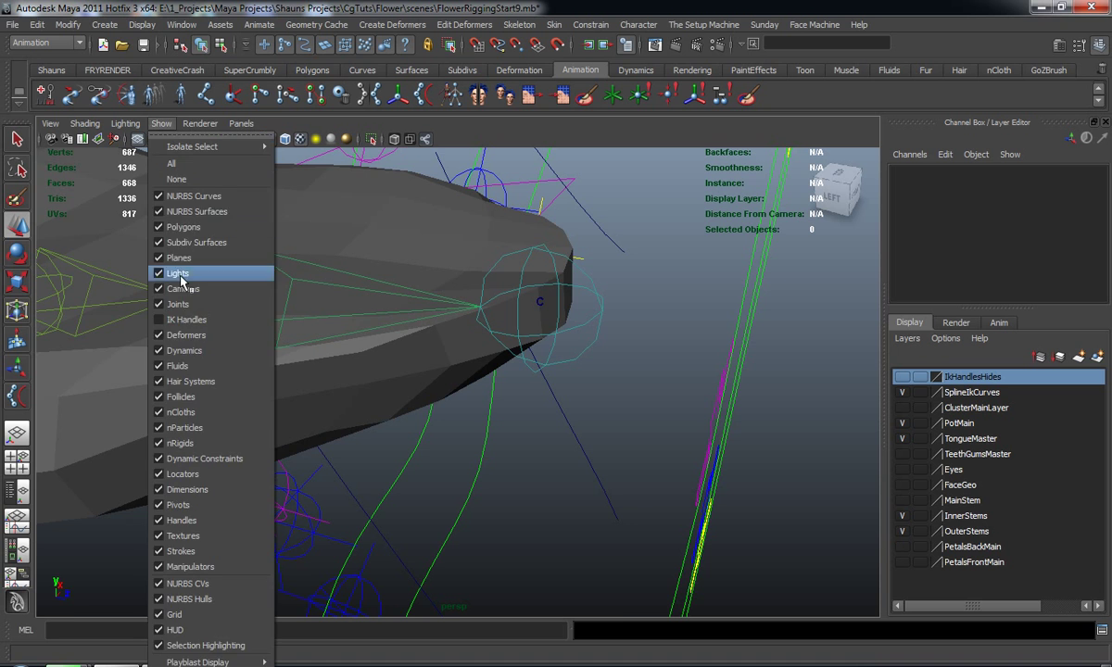
{"action": "left_click", "coordinate": [192, 321]}
{"action": "scroll", "coordinate": [440, 345], "scroll_direction": "down", "scroll_amount": 4}
{"action": "left_click_drag", "start_coordinate": [440, 345], "coordinate": [700, 376], "text": "alt"}
{"action": "right_click_drag", "start_coordinate": [699, 377], "coordinate": [571, 346], "text": "alt"}
{"action": "middle_click_drag", "start_coordinate": [593, 337], "coordinate": [662, 292], "text": "alt"}
{"action": "left_click_drag", "start_coordinate": [517, 315], "coordinate": [438, 333], "text": "alt"}
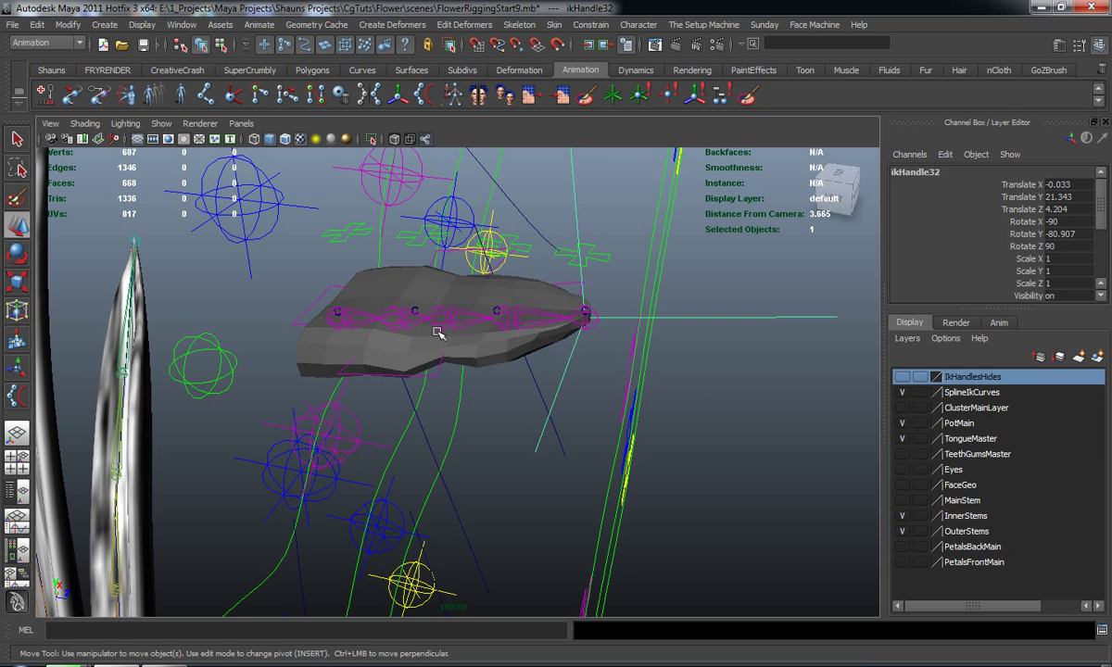
{"action": "left_click_drag", "start_coordinate": [590, 326], "coordinate": [510, 361], "text": "alt"}
Bring up the Outliner, select the tongue nodes from joint213 through cluster116Handle to check them, and clear the selection.
{"action": "left_click_drag", "start_coordinate": [1111, 66], "coordinate": [811, 55]}
{"action": "scroll", "coordinate": [837, 423], "scroll_direction": "down", "scroll_amount": 10}
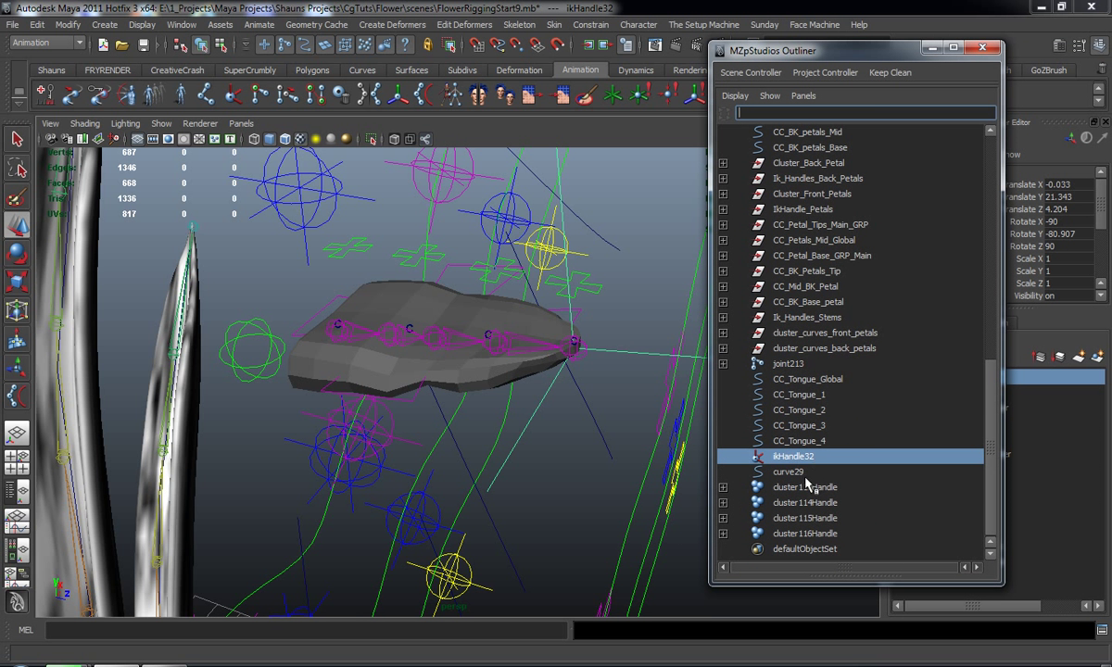
{"action": "left_click_drag", "start_coordinate": [788, 369], "coordinate": [787, 534]}
{"action": "key", "text": "w"}
{"action": "left_click_drag", "start_coordinate": [582, 394], "coordinate": [594, 417], "text": "alt"}
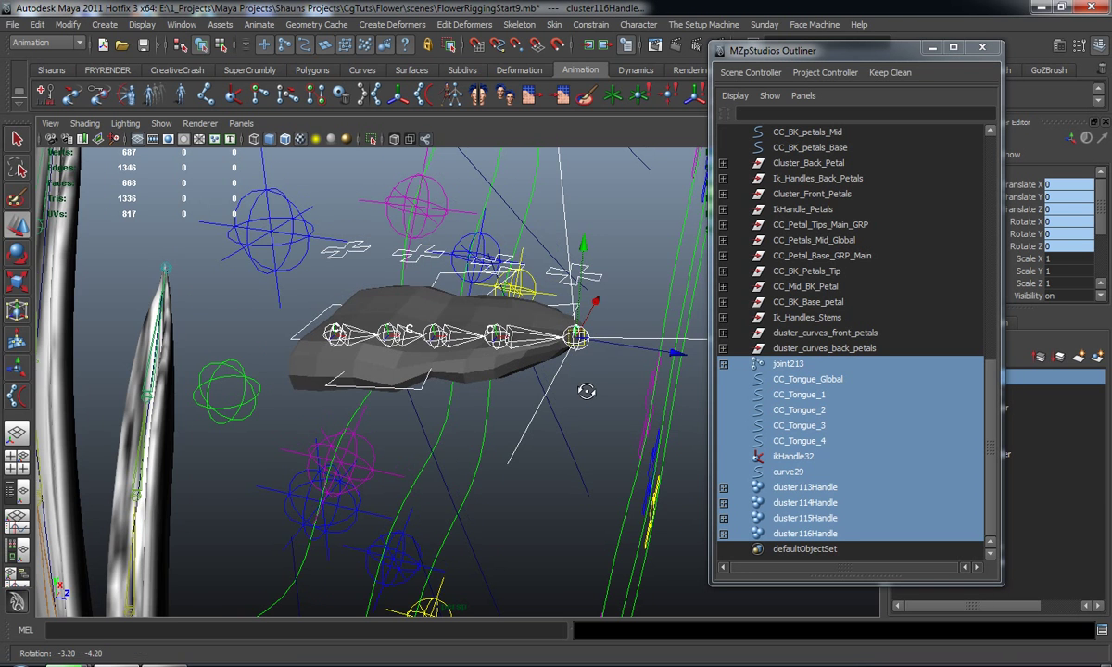
{"action": "left_click_drag", "start_coordinate": [508, 419], "coordinate": [606, 420], "text": "alt"}
{"action": "left_click", "coordinate": [606, 420]}
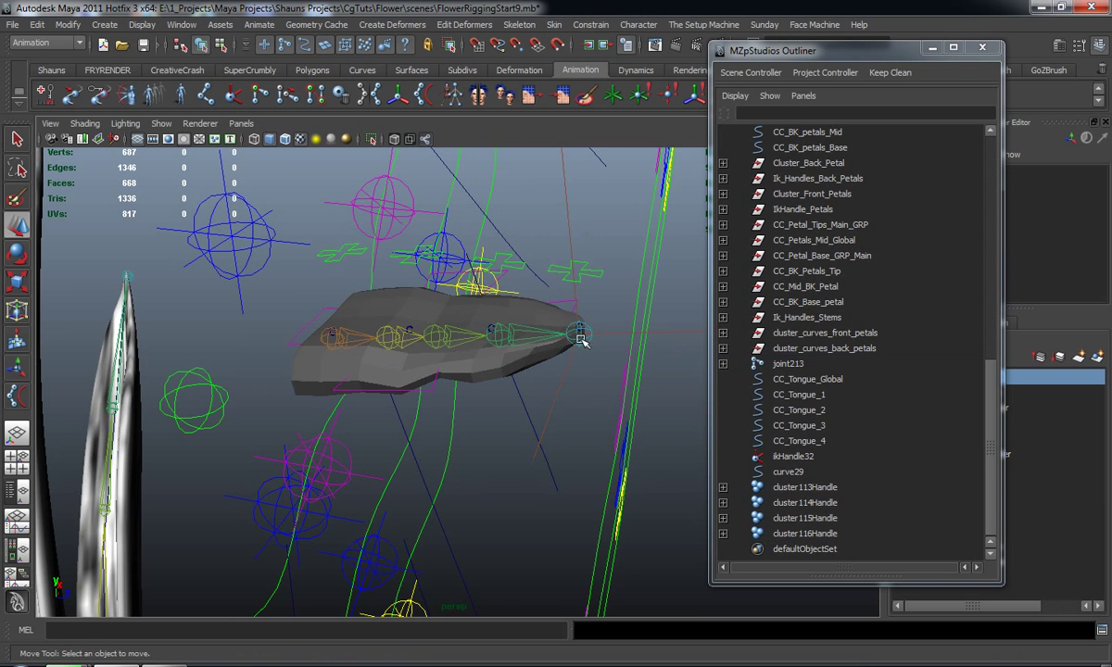
Examine the tongue's joints and clusters from several sides and select ikHandle32.
{"action": "left_click_drag", "start_coordinate": [582, 340], "coordinate": [582, 327], "text": "alt"}
{"action": "middle_click_drag", "start_coordinate": [583, 327], "coordinate": [576, 370], "text": "alt"}
{"action": "right_click_drag", "start_coordinate": [577, 371], "coordinate": [570, 390], "text": "alt"}
{"action": "left_click_drag", "start_coordinate": [570, 390], "coordinate": [521, 368], "text": "alt"}
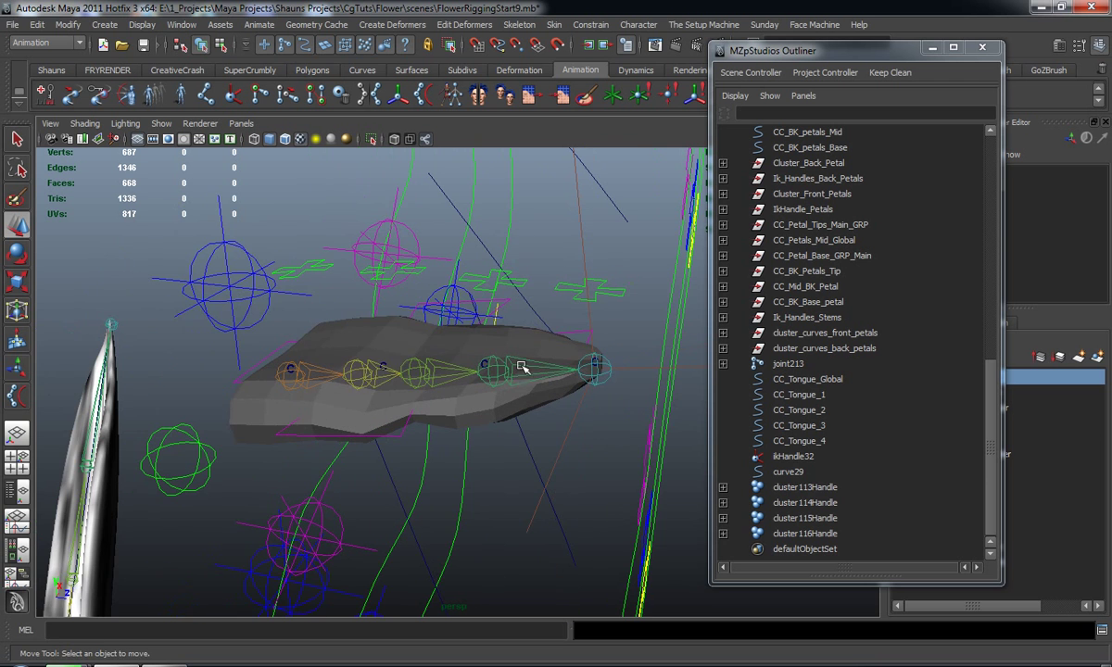
{"action": "left_click_drag", "start_coordinate": [383, 370], "coordinate": [389, 380], "text": "alt"}
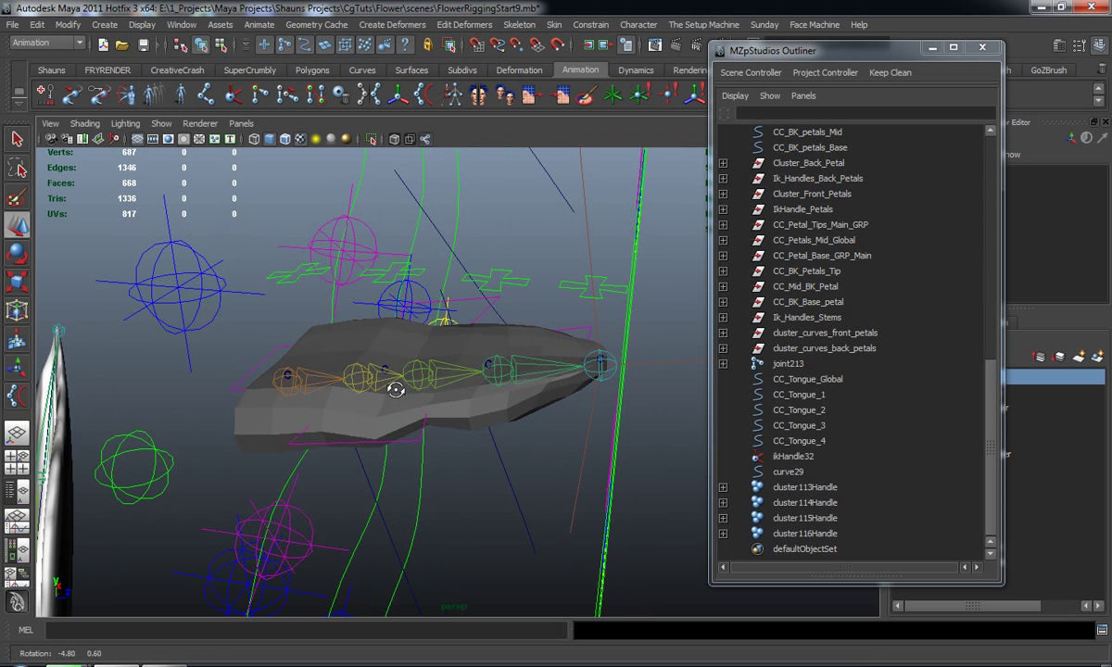
{"action": "left_click_drag", "start_coordinate": [450, 347], "coordinate": [503, 327], "text": "alt"}
{"action": "left_click", "coordinate": [587, 219]}
{"action": "left_click_drag", "start_coordinate": [459, 367], "coordinate": [489, 367], "text": "alt"}
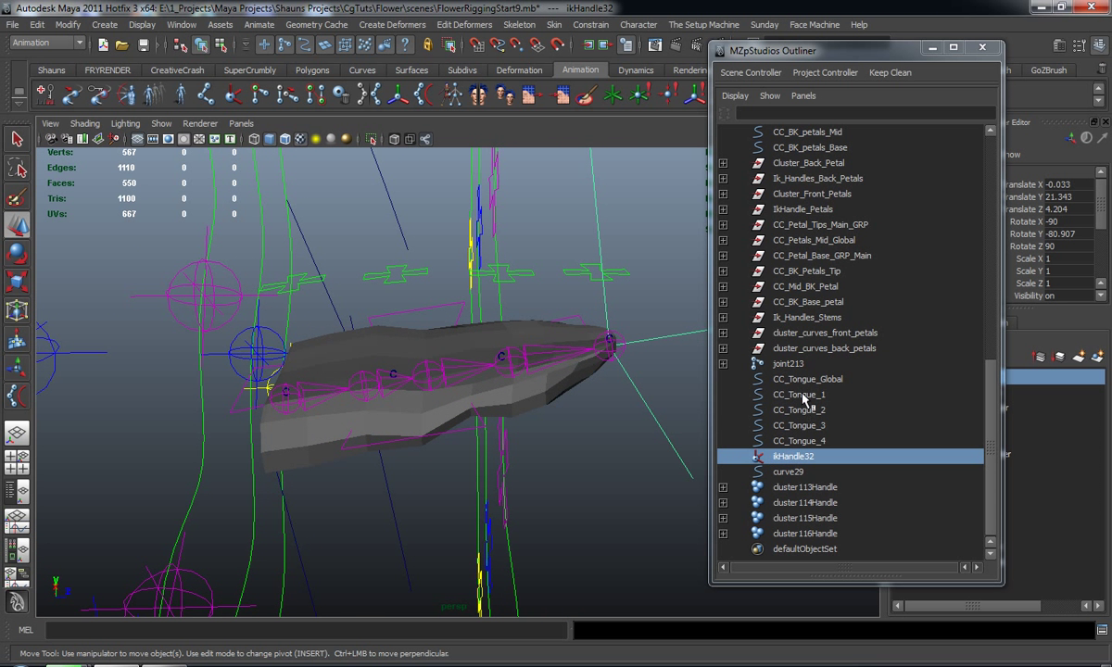
Group cluster113Handle through cluster116Handle and name the group Tongue_Clusters.
{"action": "left_click", "coordinate": [795, 487]}
{"action": "left_click", "coordinate": [796, 532], "text": "shift"}
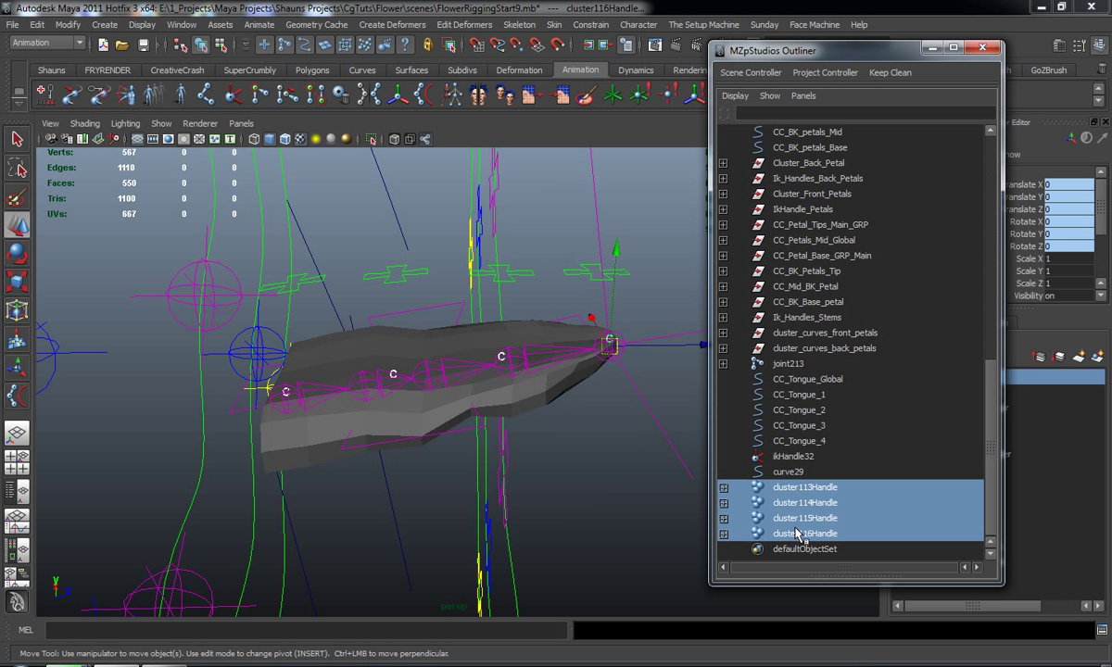
{"action": "key", "text": "ctrl+g"}
{"action": "double_click", "coordinate": [792, 535]}
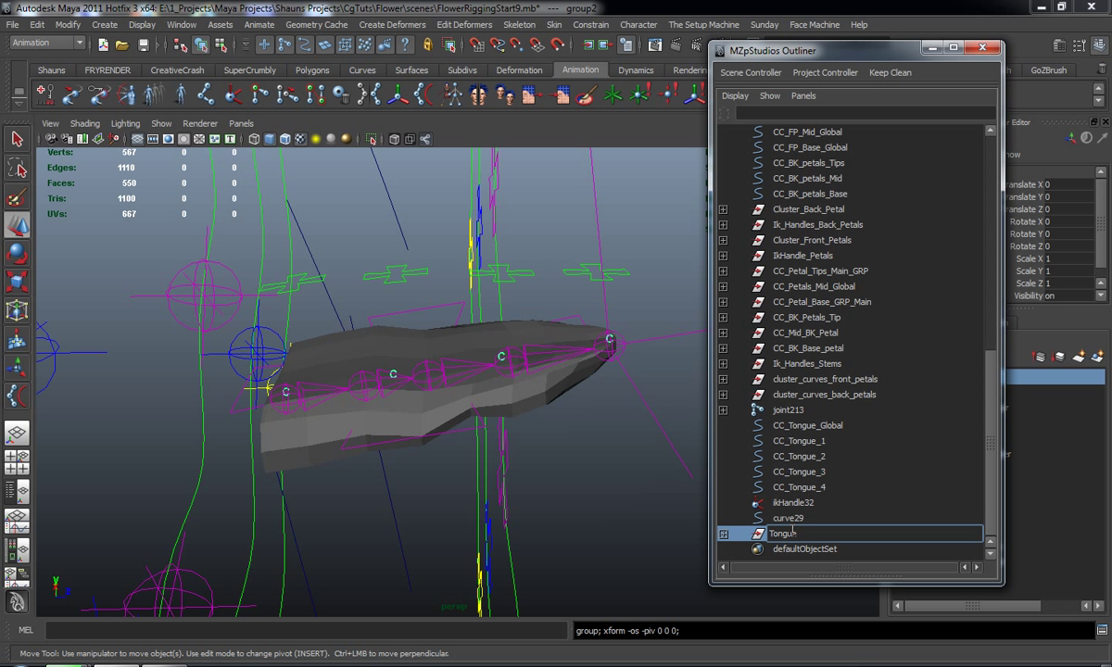
{"action": "type", "text": "Tongue_Clusters"}
{"action": "key", "text": "Return"}
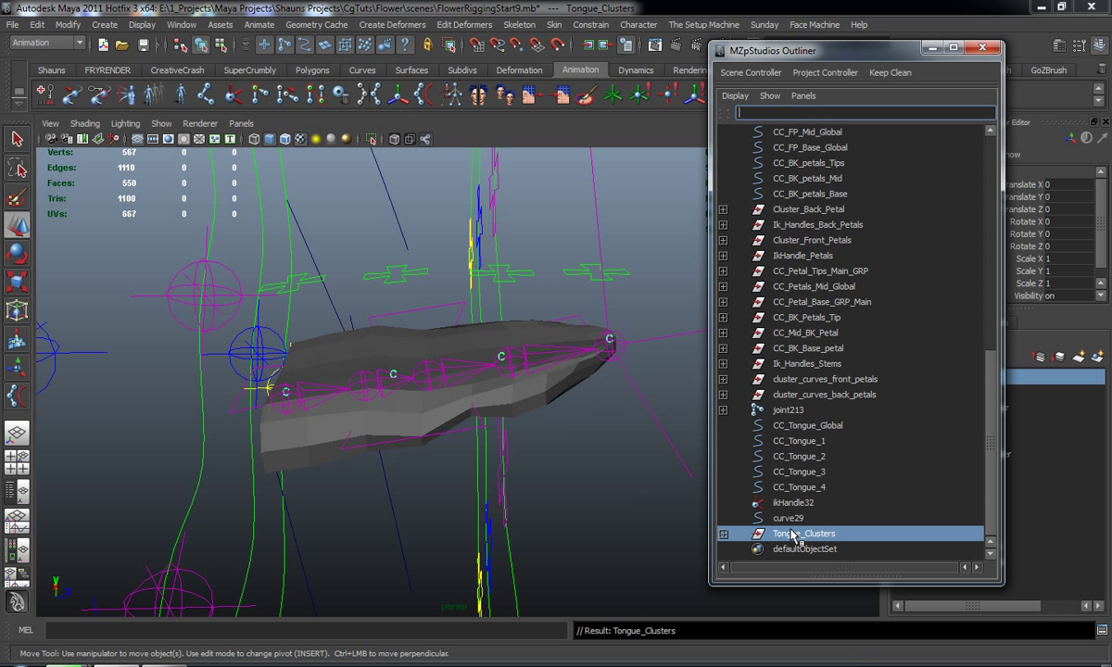
Rename curve29 as Tongue_Spline_Curve and ikHandle32 as ikHandle_Tongue.
{"action": "double_click", "coordinate": [795, 519]}
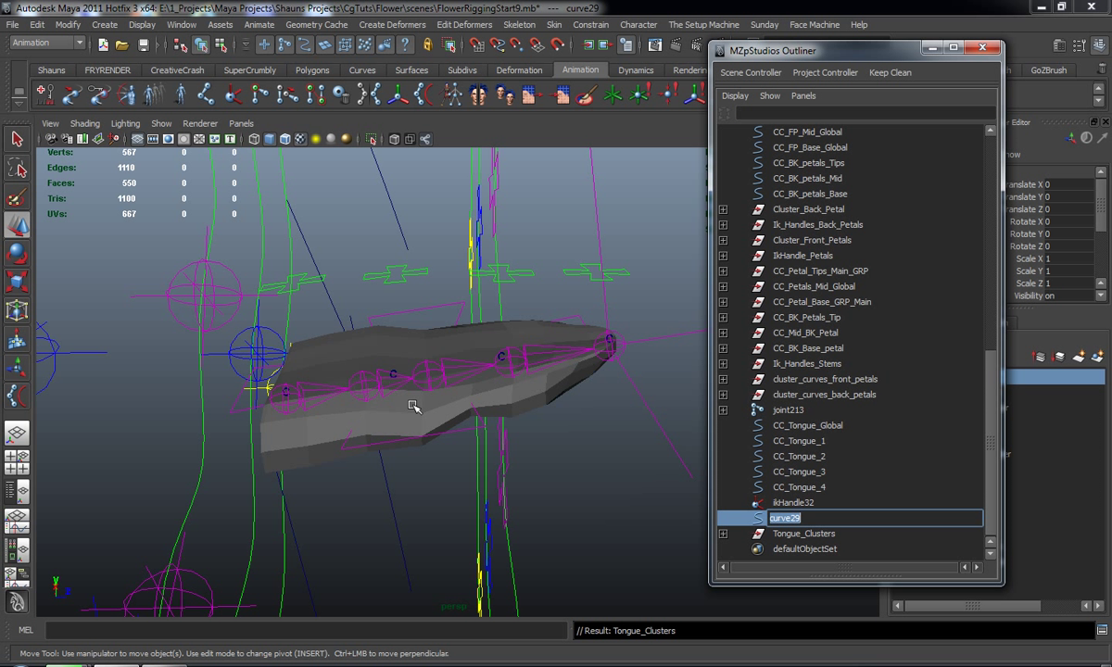
{"action": "type", "text": "Tongue"}
{"action": "type", "text": " Spline Curve"}
{"action": "key", "text": "Return"}
{"action": "left_click", "coordinate": [792, 505]}
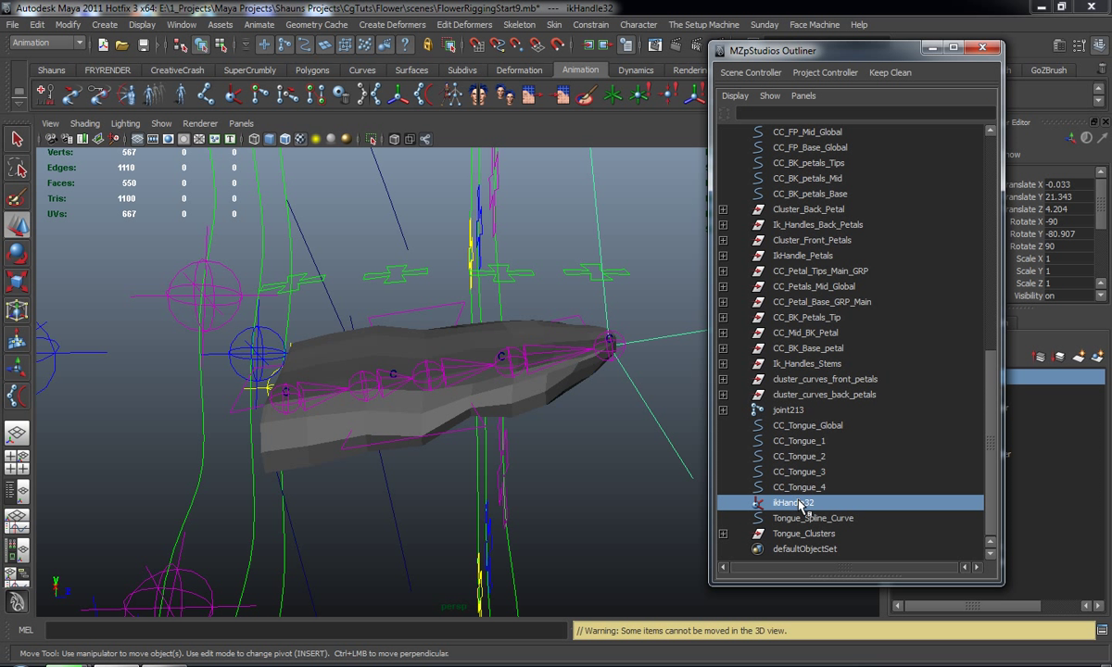
{"action": "double_click", "coordinate": [800, 503]}
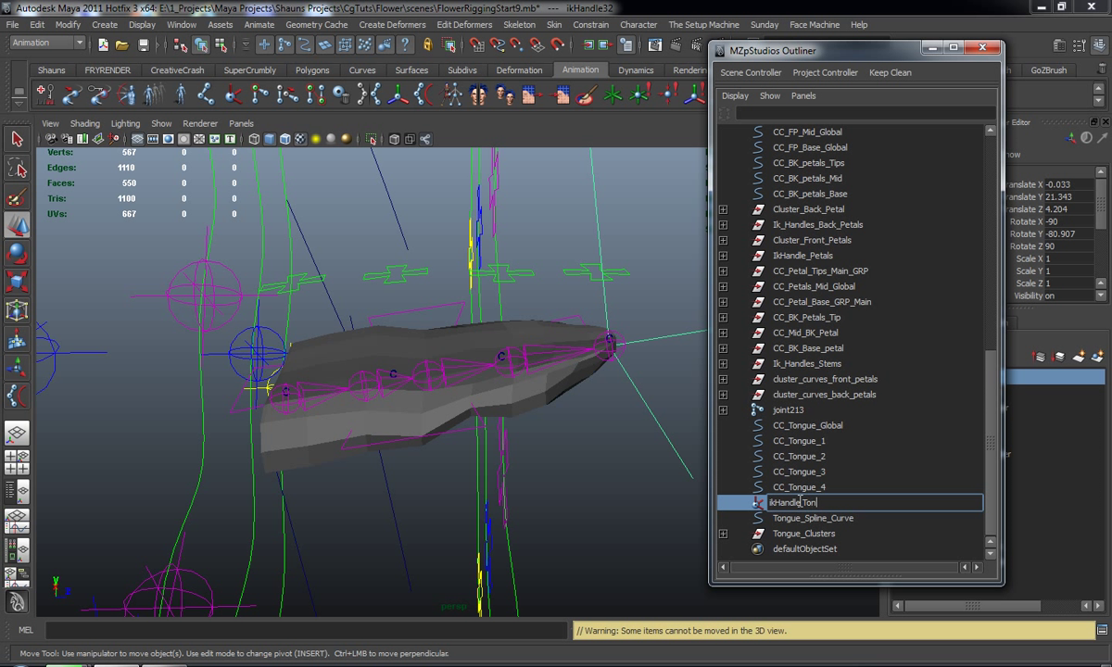
{"action": "type", "text": "ikHandle_Tongue"}
{"action": "key", "text": "Return"}
Parent ikHandle_Tongue, Tongue_Spline_Curve and Tongue_Clusters under CC_Tongue_Global, then test-move the global control and undo the move.
{"action": "left_click_drag", "start_coordinate": [801, 505], "coordinate": [769, 533]}
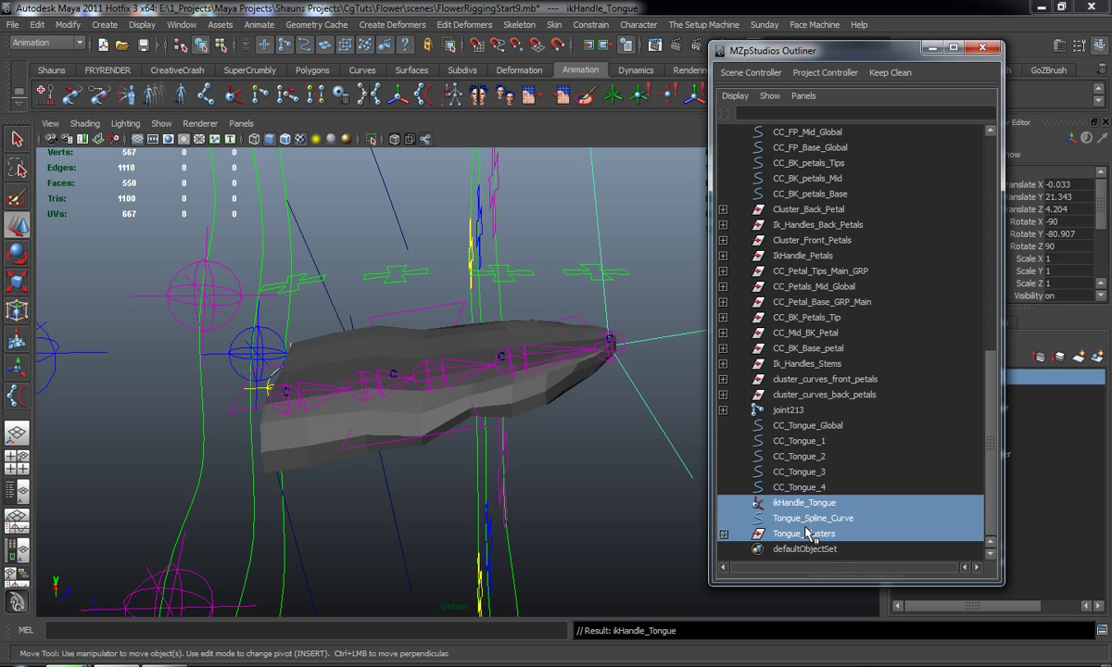
{"action": "left_click", "coordinate": [238, 412], "text": "shift"}
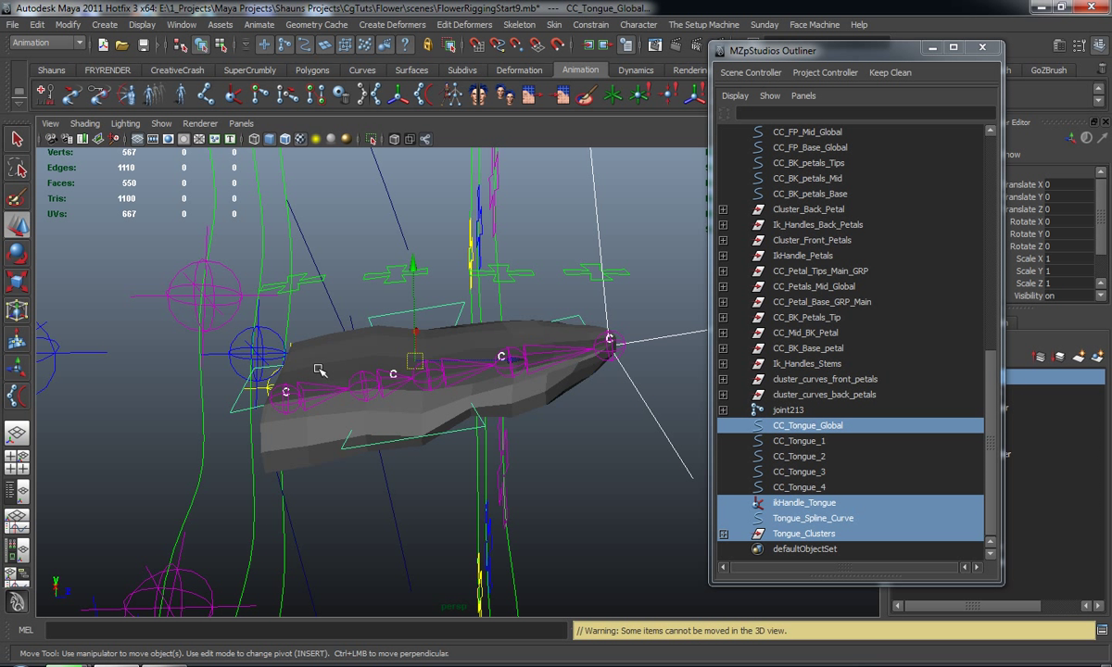
{"action": "key", "text": "p"}
{"action": "left_click_drag", "start_coordinate": [415, 365], "coordinate": [416, 367]}
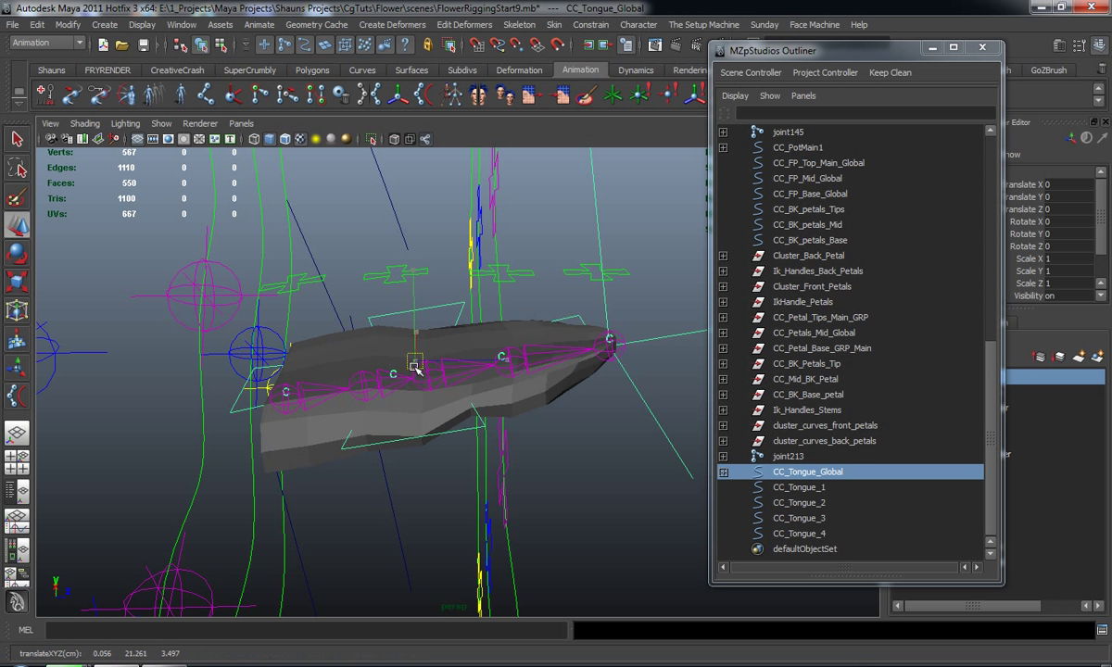
{"action": "key", "text": "ctrl+z"}
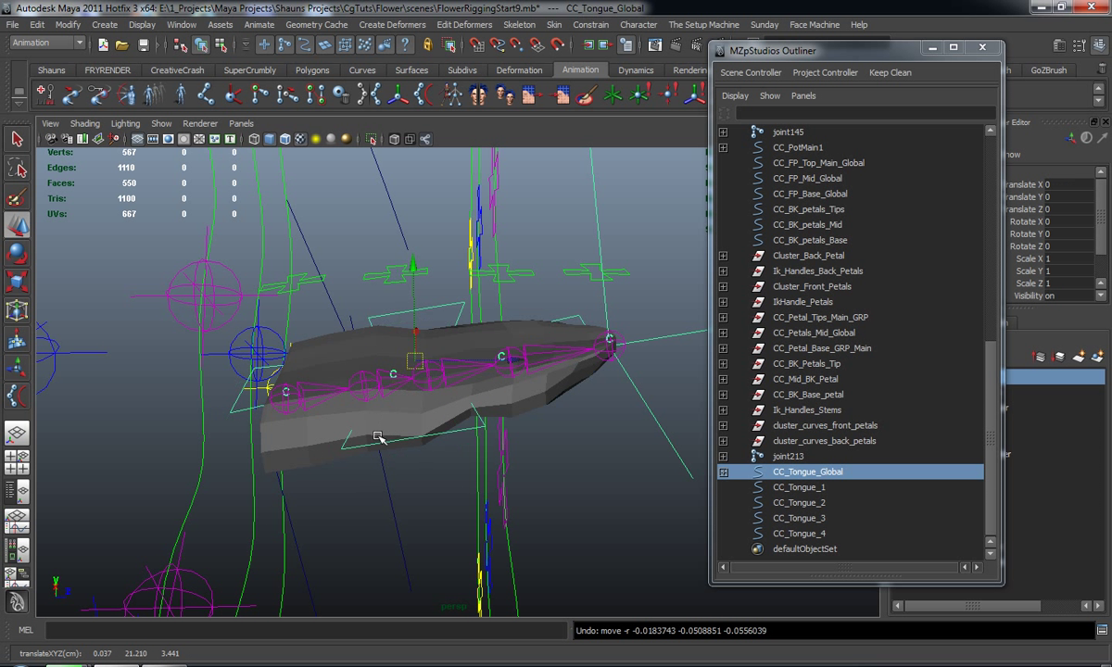
Parent joint213 under CC_Tongue_Global, then test-move the global control and undo the move.
{"action": "left_click", "coordinate": [788, 456]}
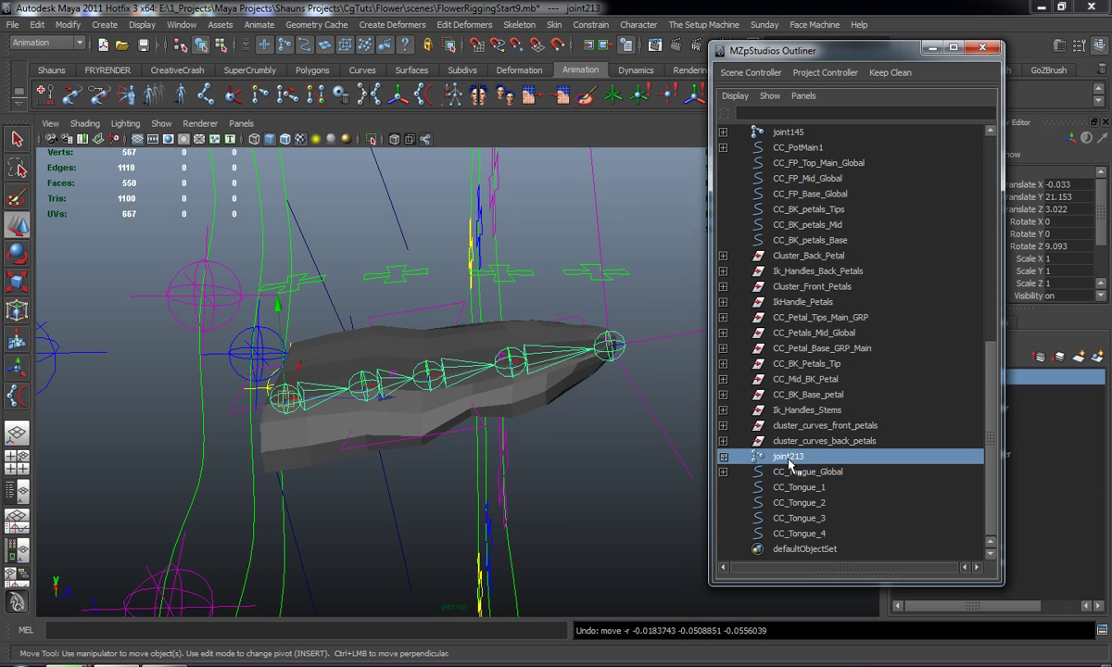
{"action": "left_click_drag", "start_coordinate": [791, 460], "coordinate": [803, 473]}
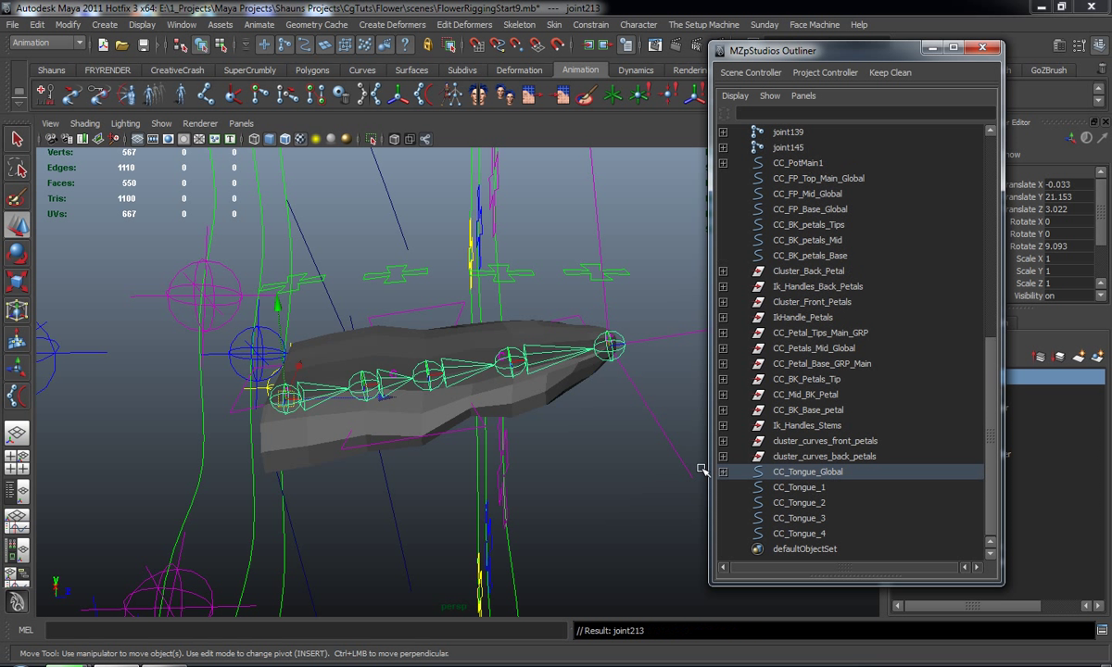
{"action": "left_click", "coordinate": [428, 419]}
{"action": "mouse_move", "coordinate": [422, 368]}
{"action": "left_mouse_down"}
{"action": "mouse_move", "coordinate": [442, 424]}
{"action": "mouse_move", "coordinate": [433, 384]}
{"action": "left_mouse_up"}
{"action": "key", "text": "ctrl+z"}
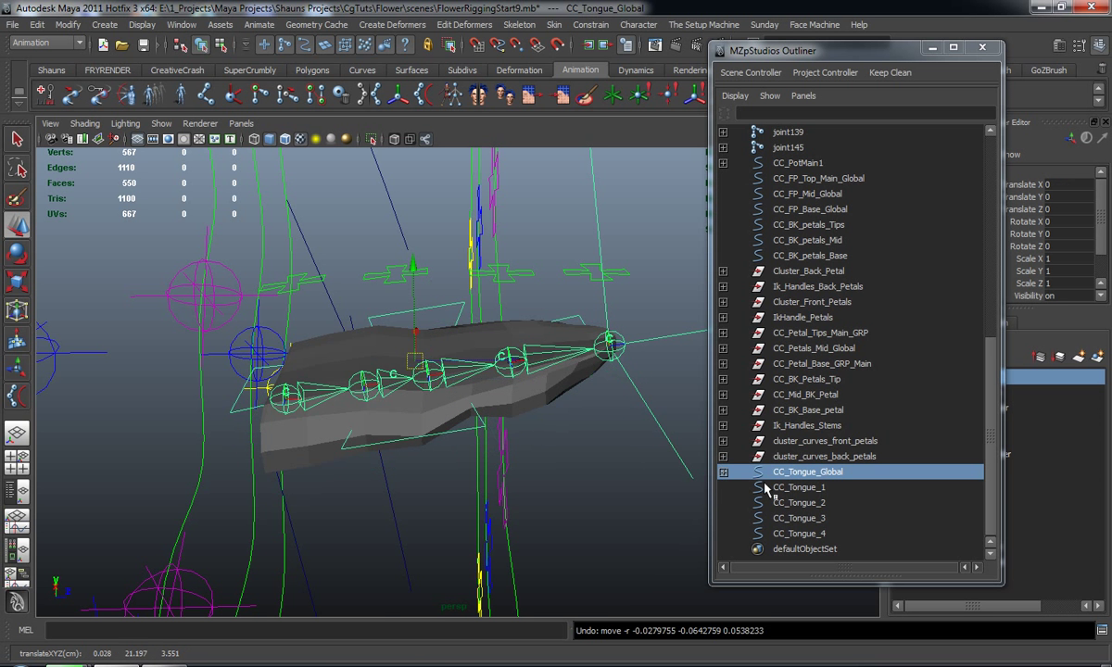
{"action": "left_click_drag", "start_coordinate": [573, 449], "coordinate": [549, 454], "text": "alt"}
{"action": "left_click", "coordinate": [345, 466]}
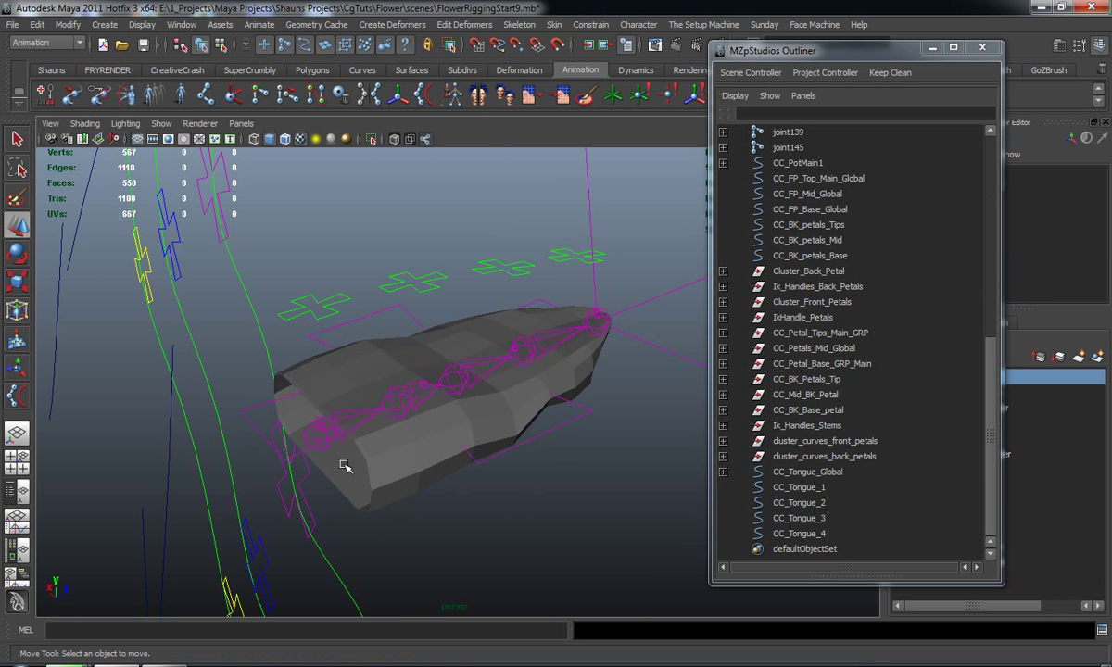
{"action": "left_click", "coordinate": [307, 432]}
{"action": "left_click", "coordinate": [278, 457]}
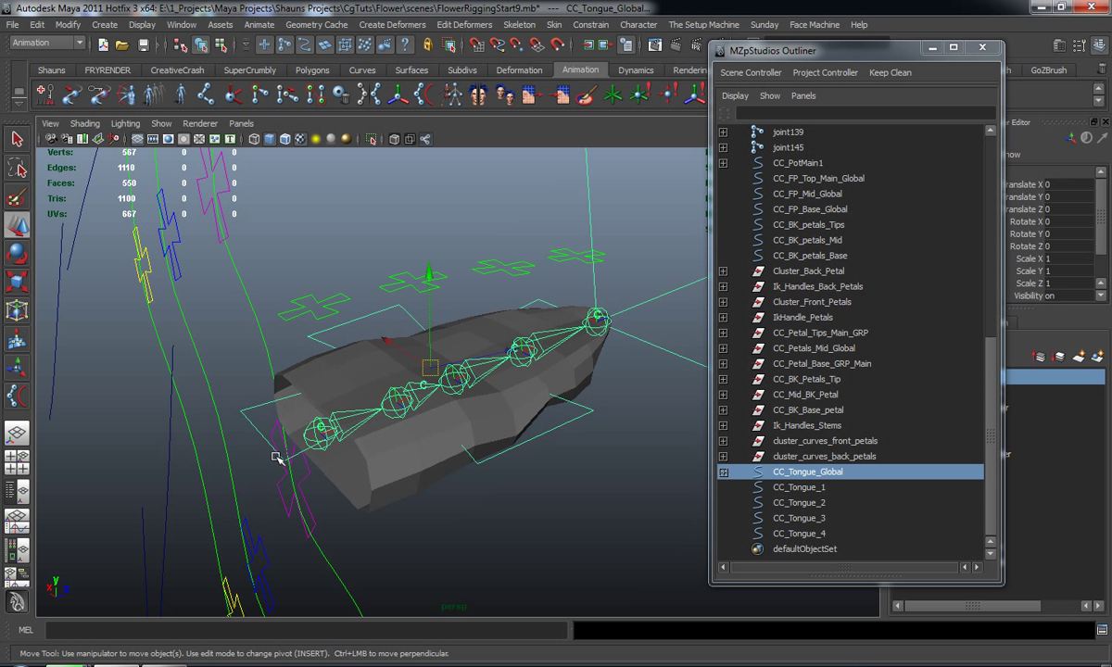
{"action": "key", "text": "p"}
{"action": "left_click", "coordinate": [541, 514]}
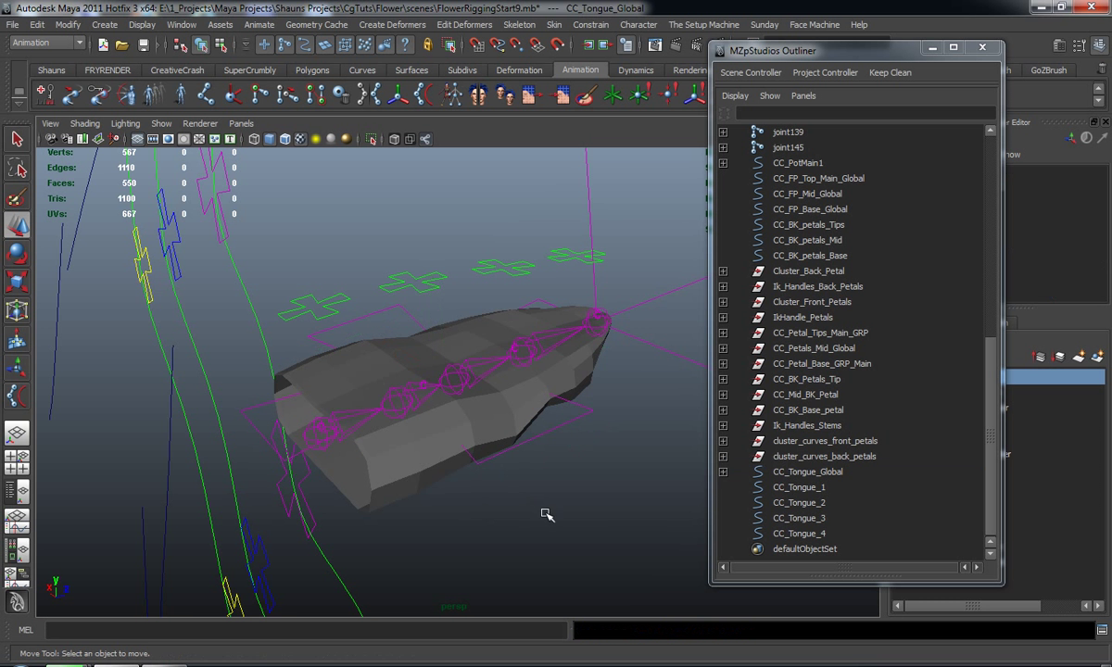
{"action": "left_click_drag", "start_coordinate": [427, 358], "coordinate": [537, 404], "text": "alt"}
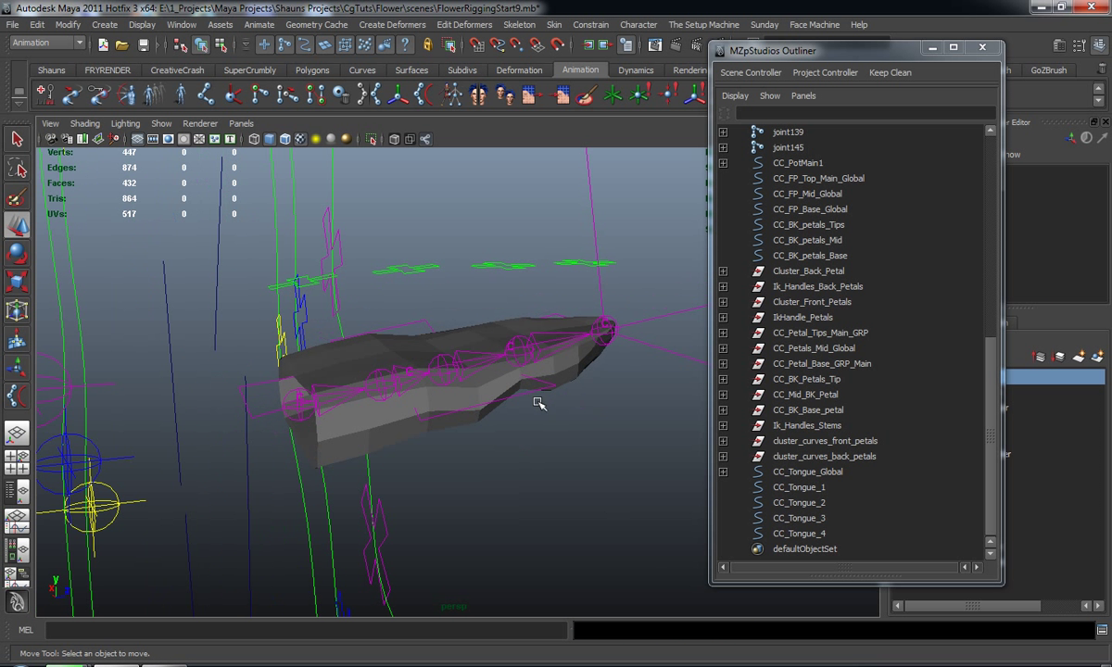
Parent CC_Tongue_1 through CC_Tongue_4 under CC_Tongue_Global, then test-move the global control and undo the move.
{"action": "left_click", "coordinate": [800, 474]}
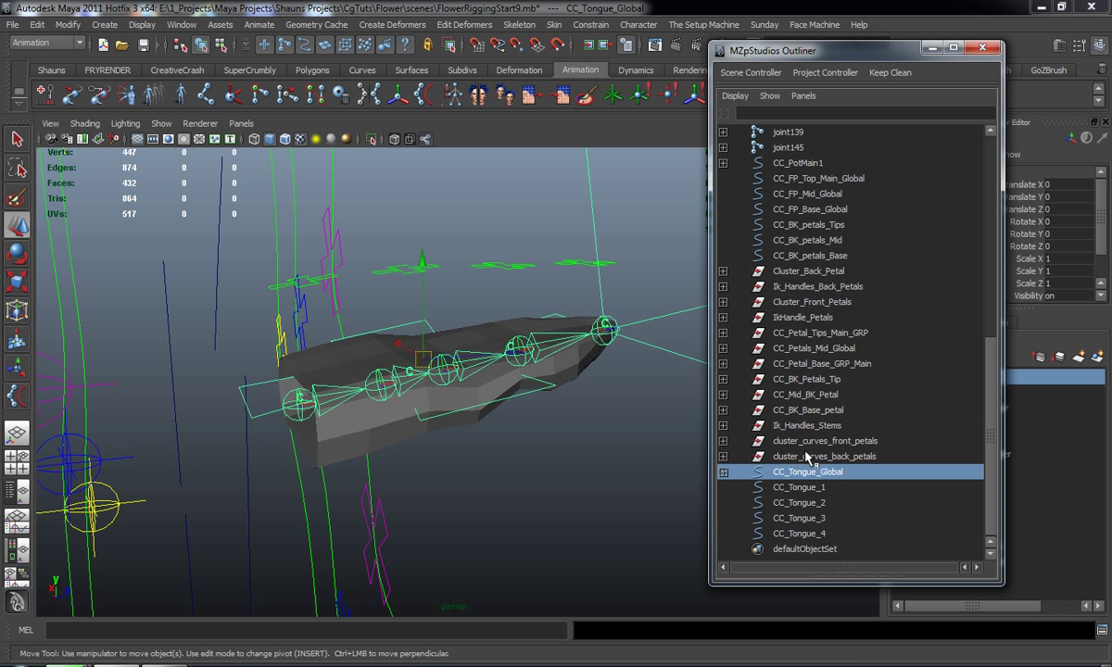
{"action": "left_click_drag", "start_coordinate": [797, 491], "coordinate": [794, 531]}
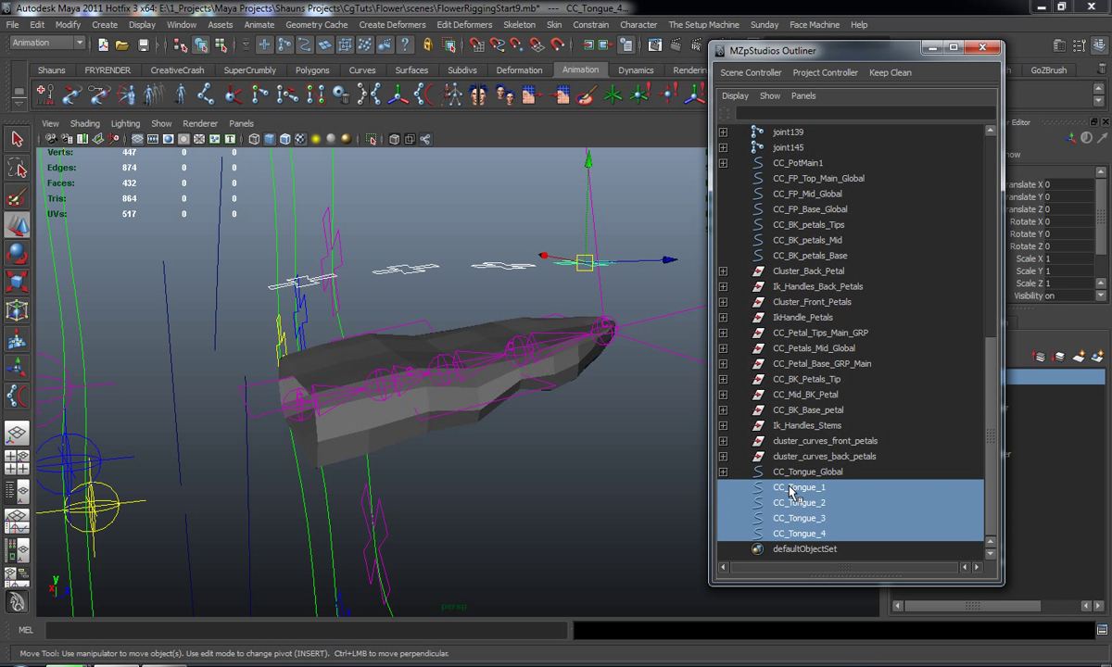
{"action": "middle_click_drag", "start_coordinate": [795, 479], "coordinate": [793, 476]}
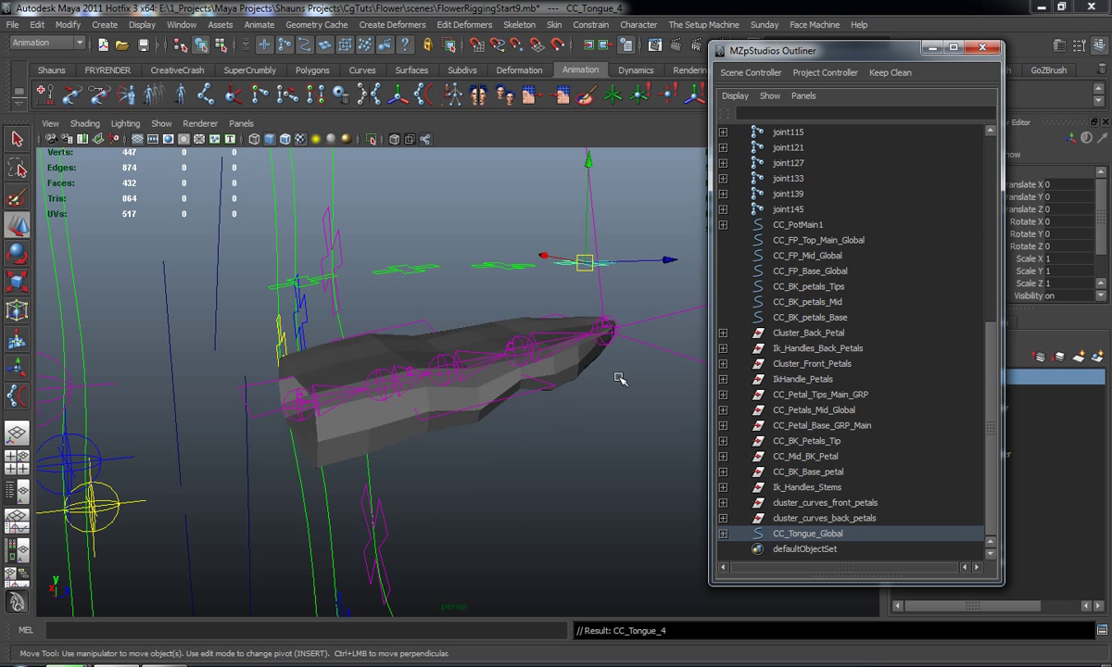
{"action": "left_click", "coordinate": [518, 380]}
{"action": "left_click_drag", "start_coordinate": [426, 357], "coordinate": [419, 409]}
{"action": "key", "text": "ctrl+z"}
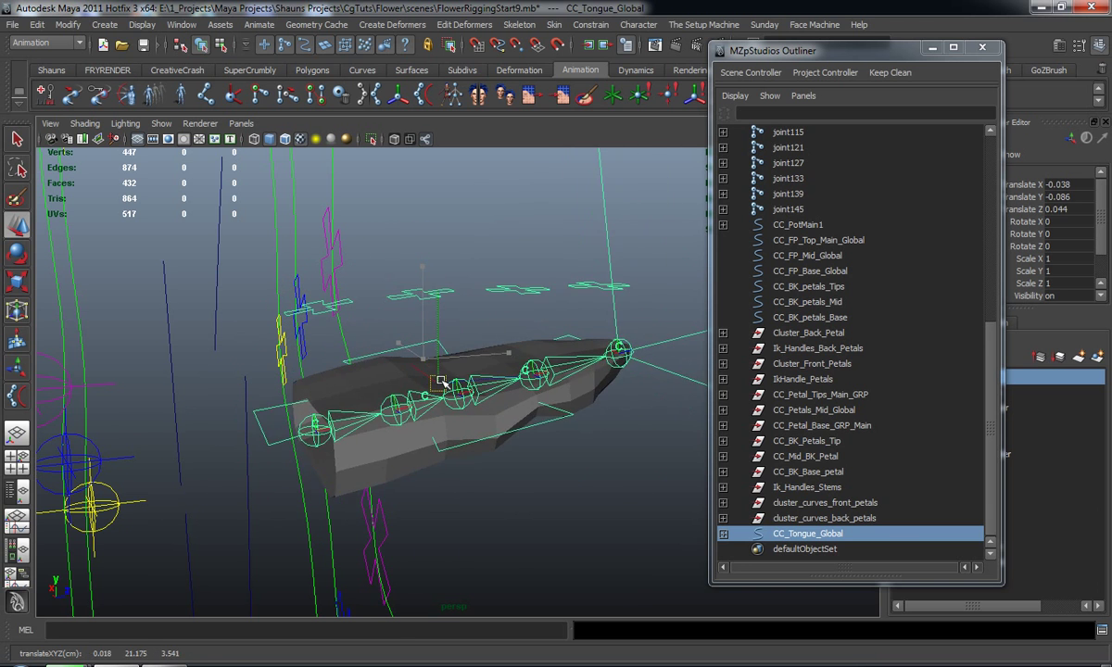
Minimize the Outliner, test scaling CC_Tongue_Global on its scale channels, and undo the change.
{"action": "left_click", "coordinate": [931, 48]}
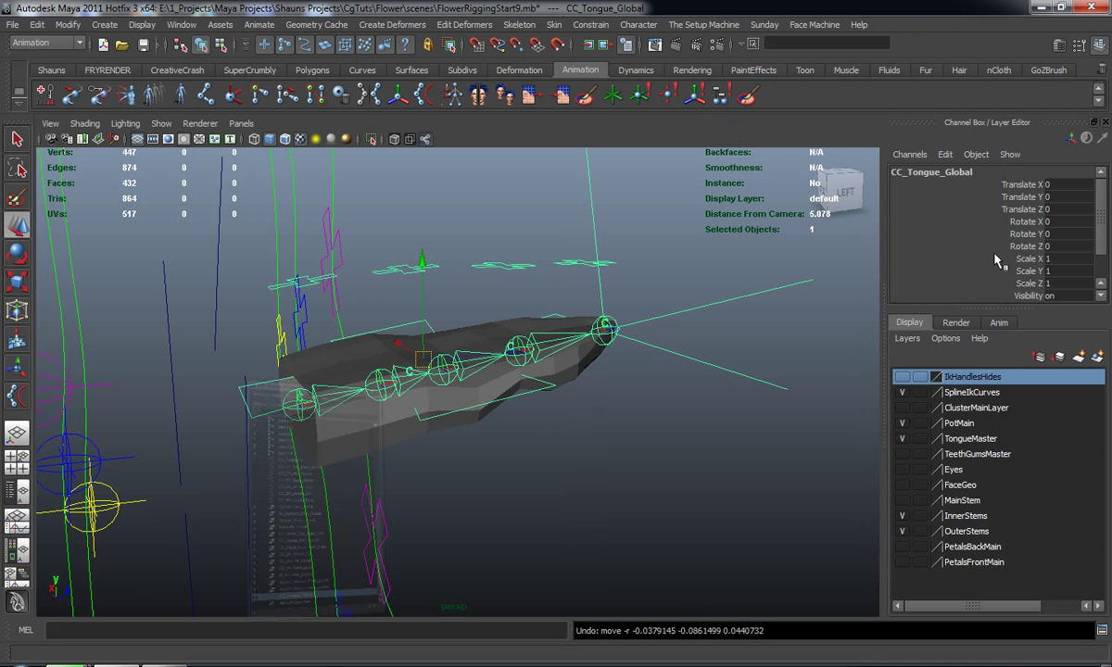
{"action": "left_click_drag", "start_coordinate": [1028, 259], "coordinate": [1033, 284]}
{"action": "middle_click_drag", "start_coordinate": [704, 301], "coordinate": [688, 343]}
{"action": "key", "text": "ctrl+z"}
Test-move one of the small control curves above the tongue and undo the move.
{"action": "left_click", "coordinate": [699, 434]}
{"action": "left_click_drag", "start_coordinate": [699, 433], "coordinate": [640, 439], "text": "alt"}
{"action": "left_click", "coordinate": [476, 264]}
{"action": "key", "text": "w"}
{"action": "mouse_move", "coordinate": [486, 263]}
{"action": "left_mouse_down"}
{"action": "mouse_move", "coordinate": [497, 364]}
{"action": "mouse_move", "coordinate": [465, 270]}
{"action": "left_mouse_up"}
{"action": "key", "text": "ctrl+z"}
Make ikHandle_Tongue stretchy with the wp stretchy Ik script, using the Translate method and a joint offset of 0.
{"action": "left_click", "coordinate": [637, 440]}
{"action": "left_click_drag", "start_coordinate": [638, 440], "coordinate": [607, 439], "text": "alt"}
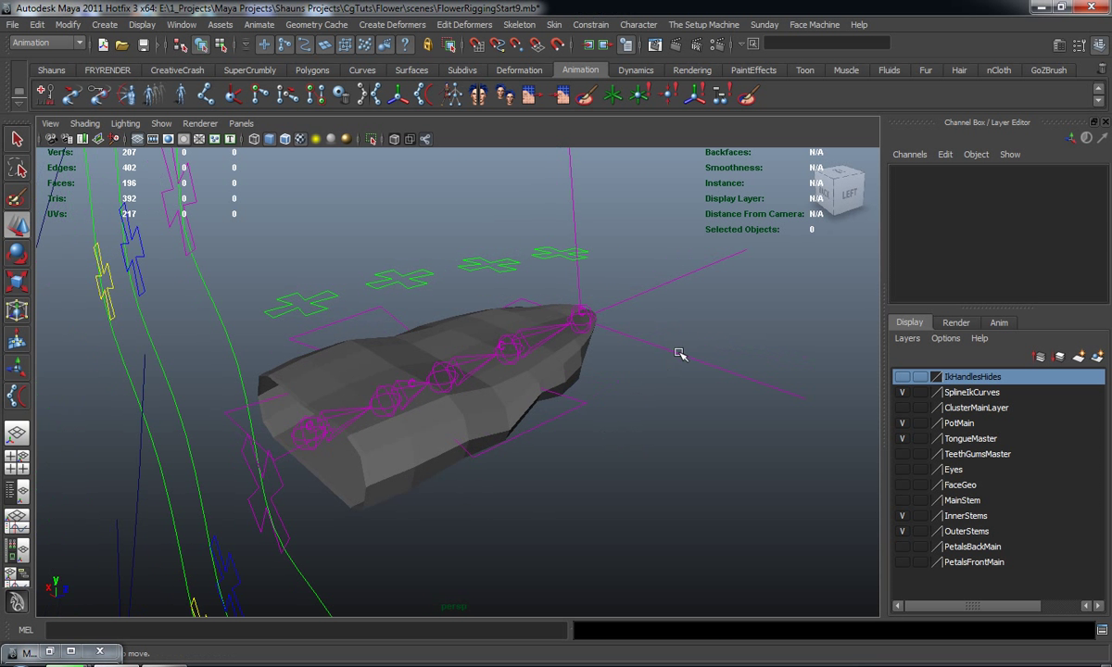
{"action": "left_click", "coordinate": [703, 364]}
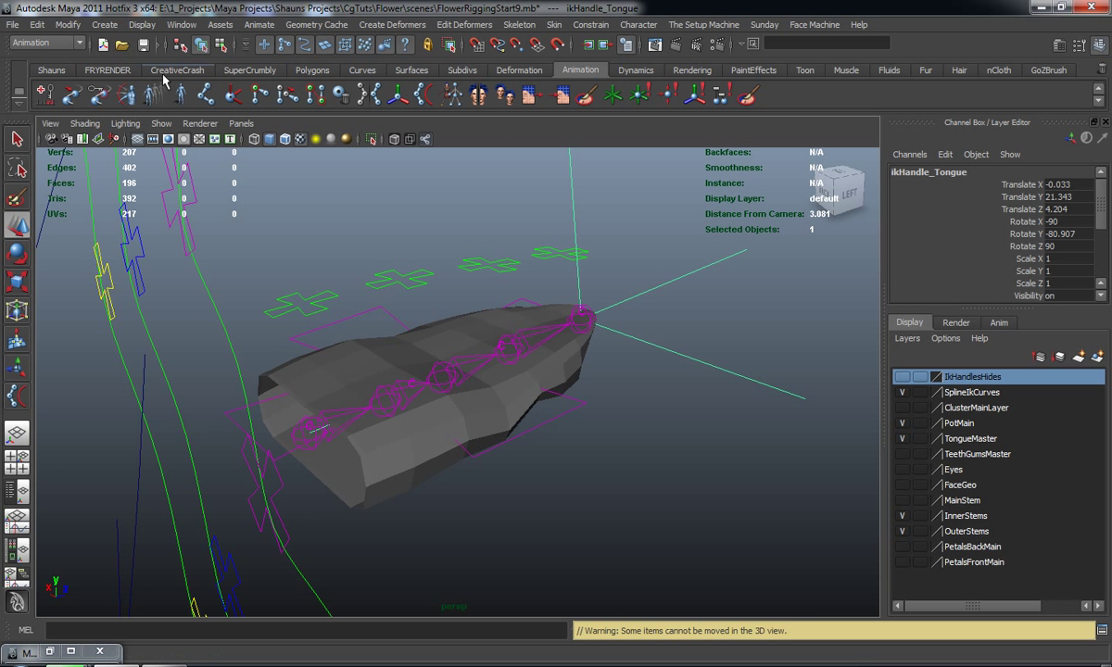
{"action": "left_click", "coordinate": [177, 69]}
{"action": "left_click", "coordinate": [41, 92]}
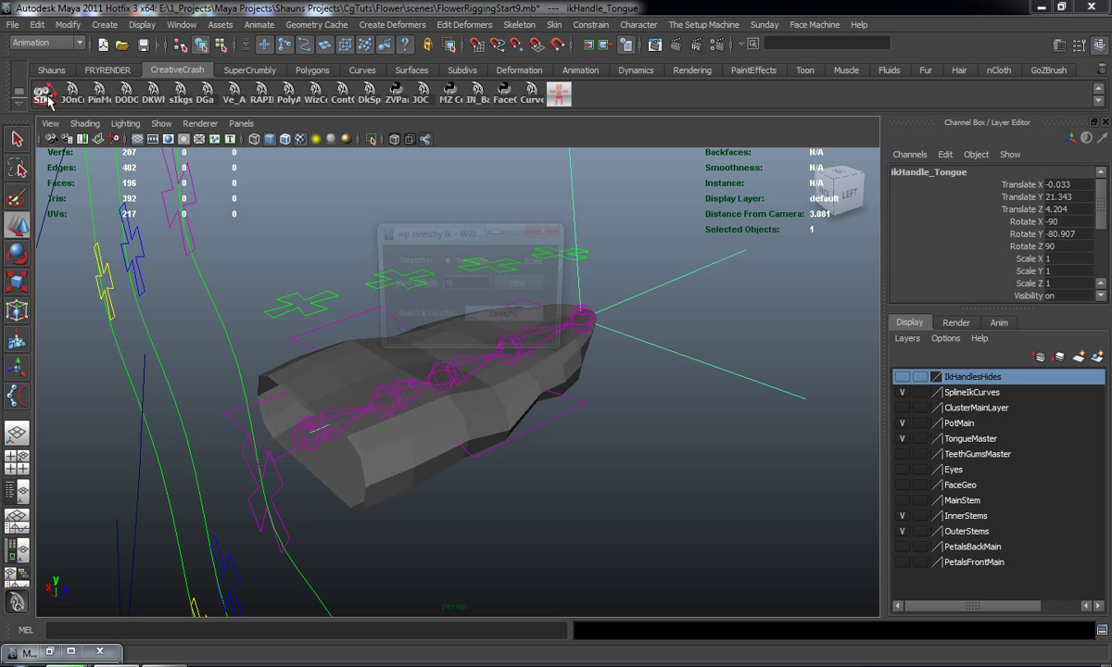
{"action": "left_click", "coordinate": [500, 320]}
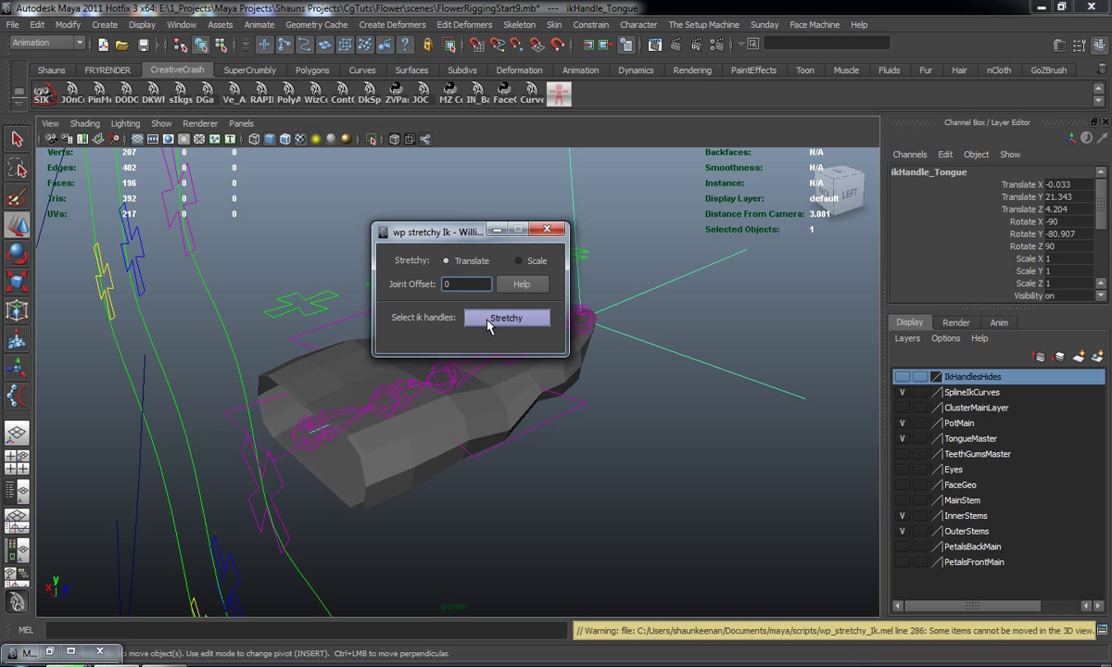
{"action": "left_click", "coordinate": [556, 258]}
Select the ikHandle_Tongue_anim locator at the tongue's tip, test stretching it about 0.15 along Z, and undo the move.
{"action": "left_click_drag", "start_coordinate": [553, 283], "coordinate": [561, 254], "text": "alt"}
{"action": "key", "text": "ctrl+z"}
{"action": "left_click_drag", "start_coordinate": [640, 409], "coordinate": [602, 408], "text": "alt"}
{"action": "middle_click_drag", "start_coordinate": [602, 408], "coordinate": [519, 415], "text": "alt"}
{"action": "scroll", "coordinate": [556, 407], "scroll_direction": "up", "scroll_amount": 3}
{"action": "scroll", "coordinate": [519, 414], "scroll_direction": "up", "scroll_amount": 4}
{"action": "left_click_drag", "start_coordinate": [526, 454], "coordinate": [498, 443], "text": "alt"}
{"action": "scroll", "coordinate": [498, 443], "scroll_direction": "down", "scroll_amount": 2}
{"action": "middle_click_drag", "start_coordinate": [498, 443], "coordinate": [462, 442], "text": "alt"}
{"action": "right_click_drag", "start_coordinate": [491, 444], "coordinate": [546, 442], "text": "alt"}
{"action": "left_click", "coordinate": [468, 339]}
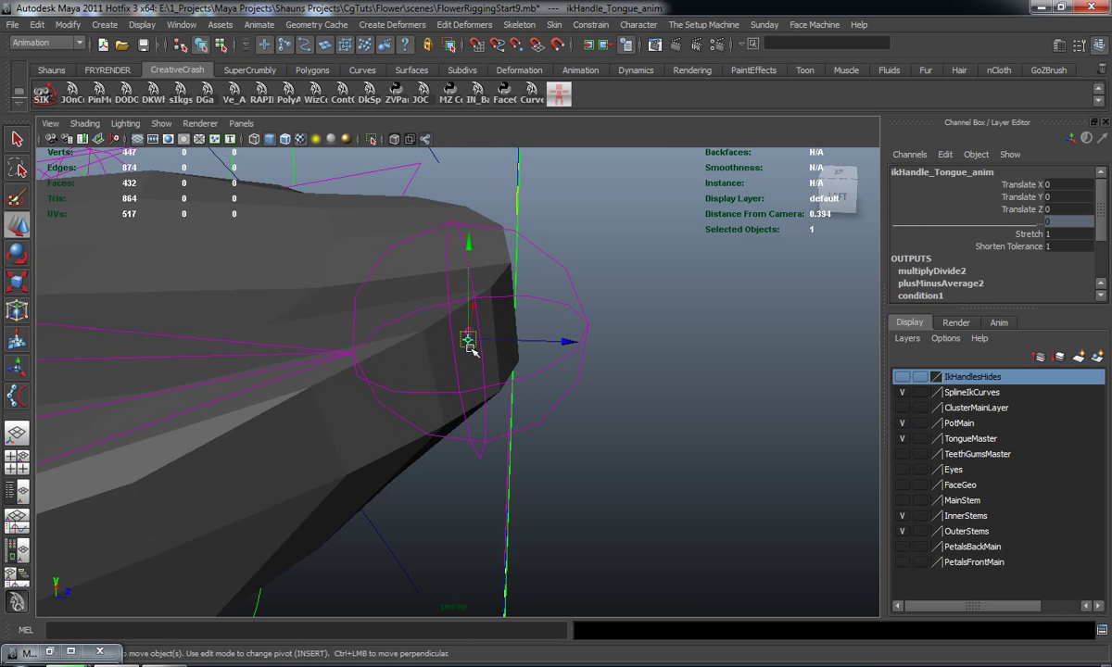
{"action": "left_click_drag", "start_coordinate": [528, 343], "coordinate": [845, 374]}
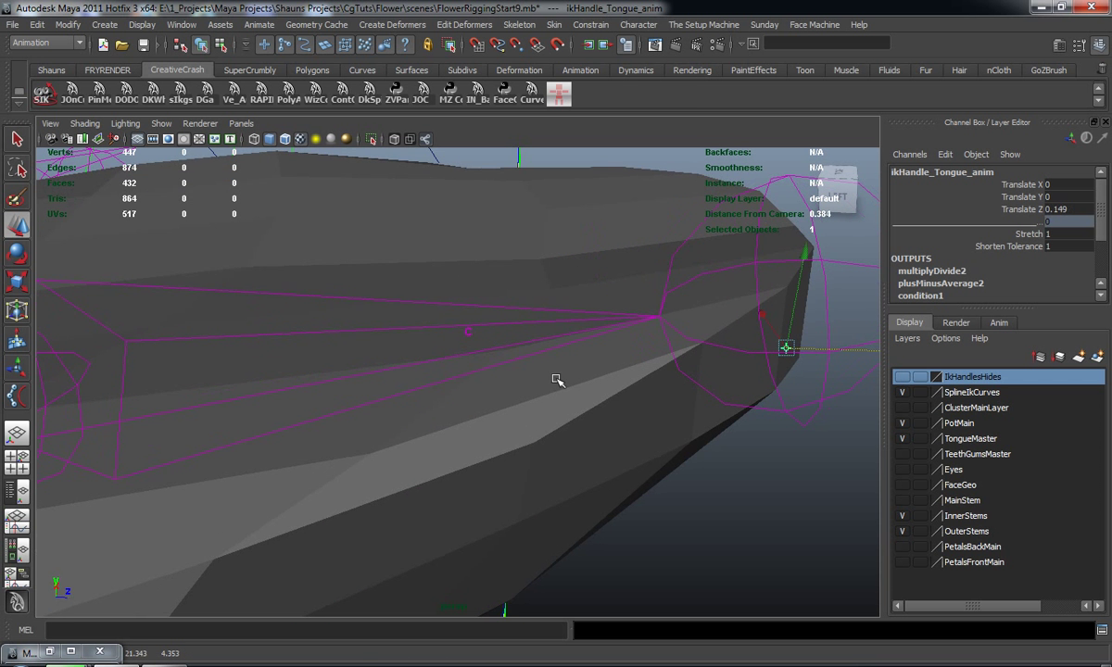
{"action": "scroll", "coordinate": [519, 391], "scroll_direction": "down", "scroll_amount": 6}
{"action": "key", "text": "ctrl+z"}
Parent ikHandle_Tongue_anim under CC_Tongue_4, then test the stretch by moving CC_Tongue_4 and undo the move.
{"action": "left_click", "coordinate": [475, 286], "text": "shift"}
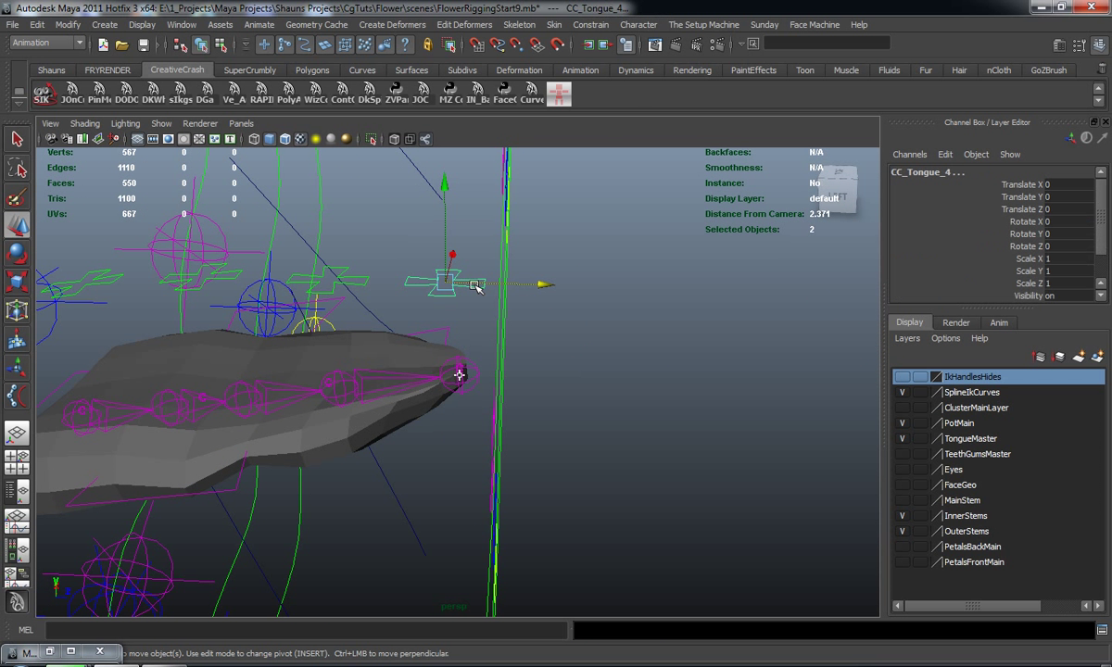
{"action": "key", "text": "p"}
{"action": "left_click", "coordinate": [404, 266]}
{"action": "left_click", "coordinate": [444, 295]}
{"action": "left_click_drag", "start_coordinate": [445, 295], "coordinate": [591, 242]}
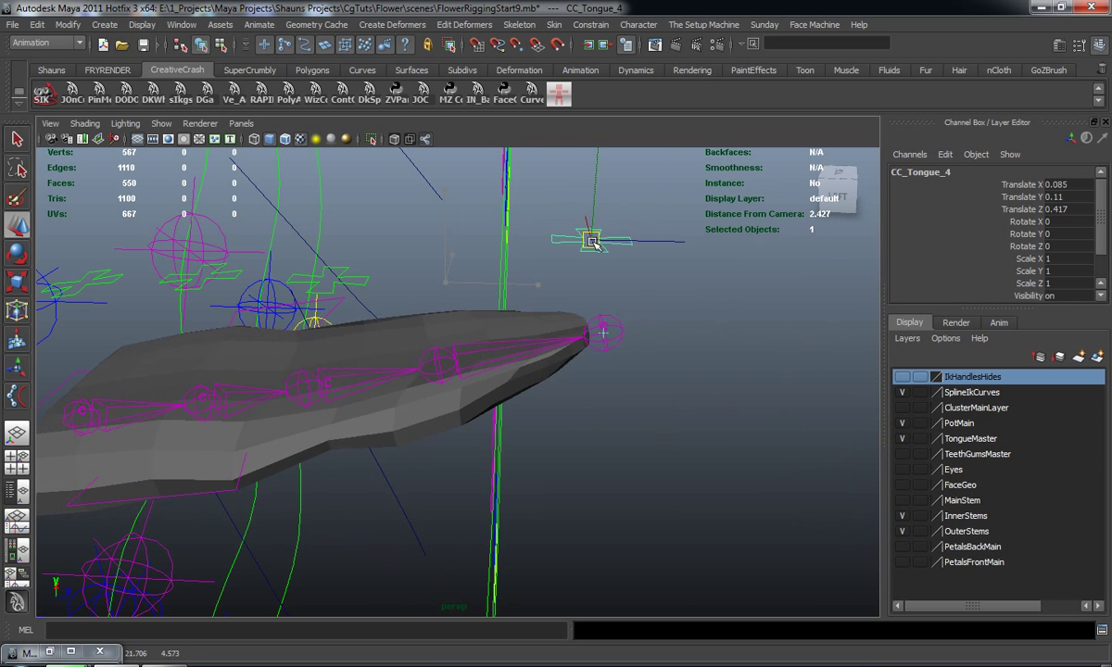
{"action": "key", "text": "ctrl+z"}
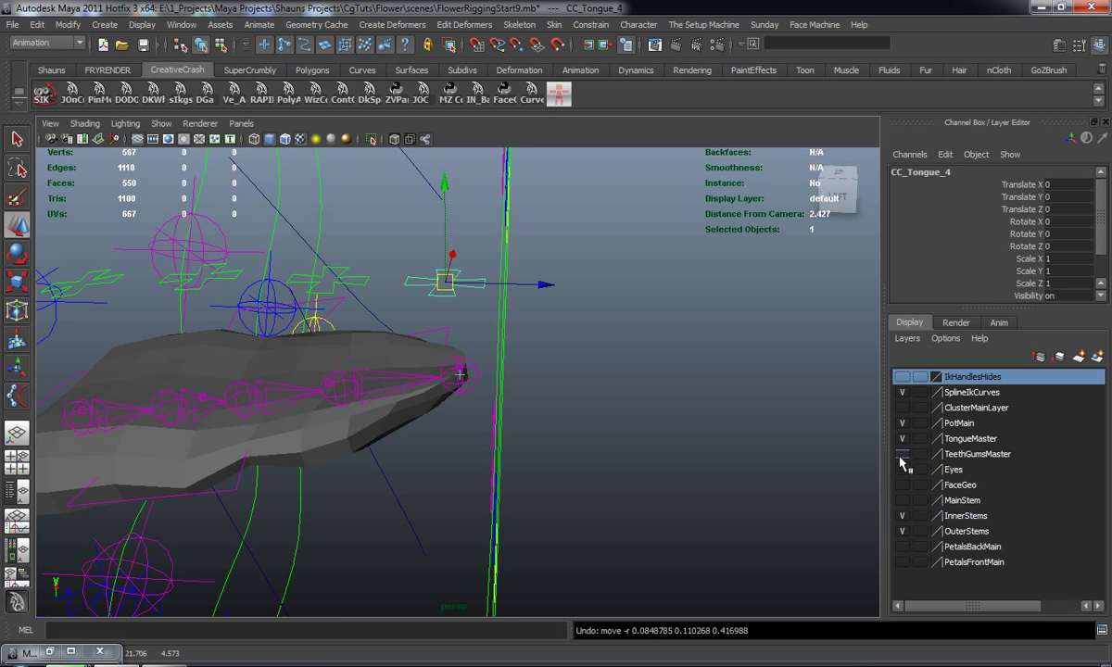
Show the TeethGumsMaster layer, test moving CC_Tongue_4 forward past the teeth and vertically, and undo the moves.
{"action": "left_click_drag", "start_coordinate": [701, 458], "coordinate": [550, 327], "text": "alt"}
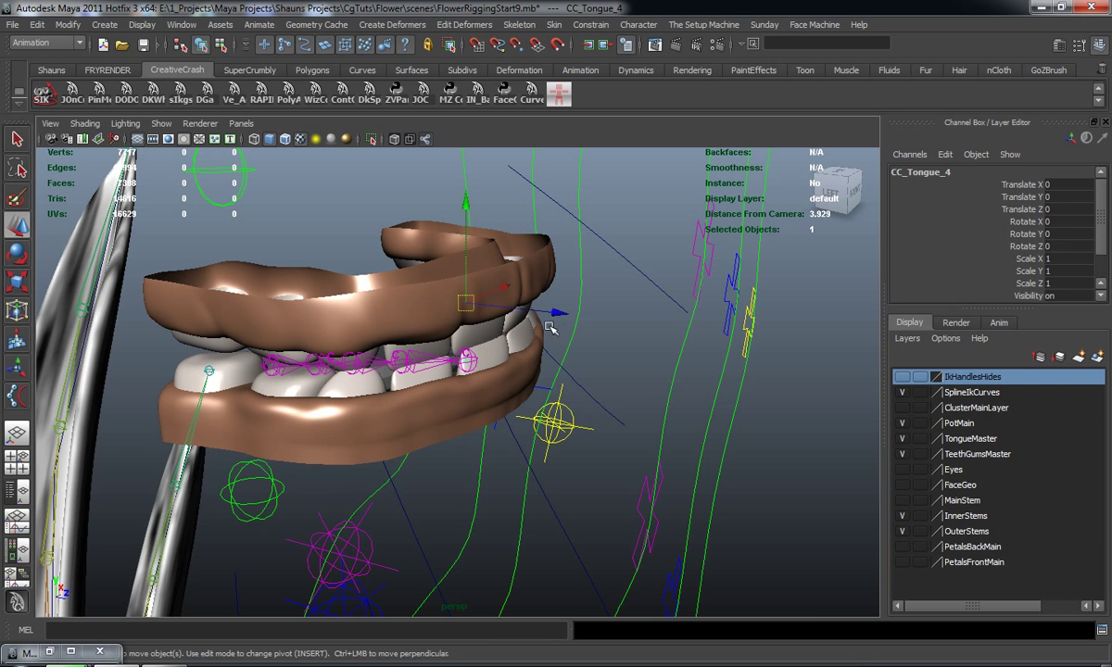
{"action": "left_click_drag", "start_coordinate": [834, 380], "coordinate": [631, 386]}
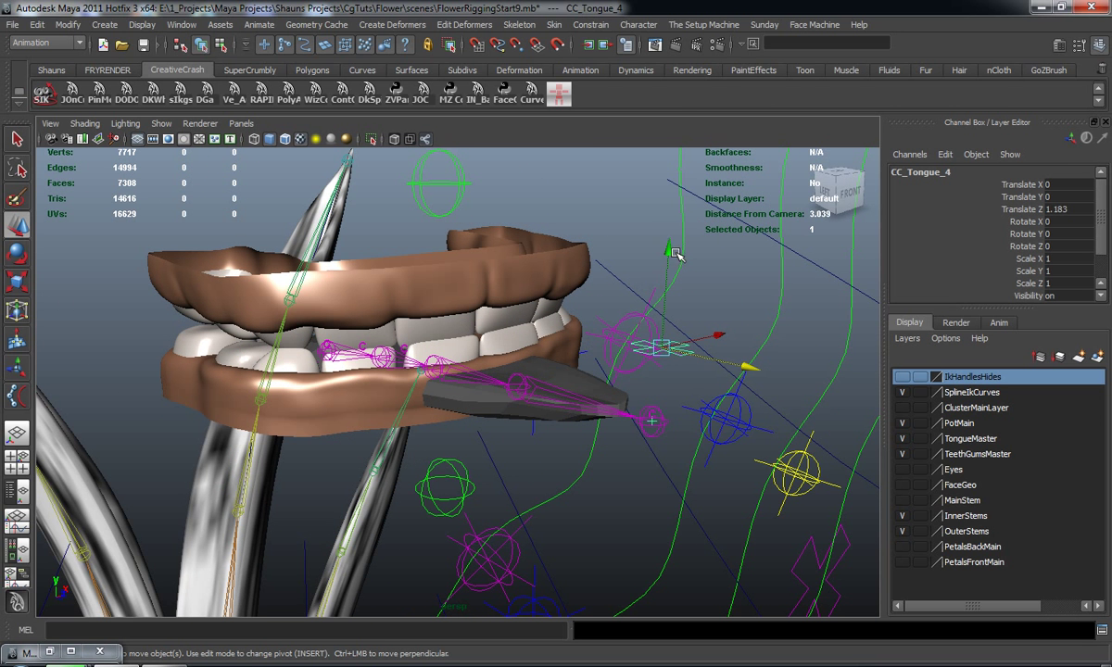
{"action": "key", "text": "ctrl+z"}
{"action": "left_click_drag", "start_coordinate": [665, 185], "coordinate": [661, 125]}
{"action": "mouse_move", "coordinate": [546, 315]}
{"action": "left_mouse_down", "text": "alt"}
{"action": "mouse_move", "coordinate": [585, 325]}
{"action": "mouse_move", "coordinate": [738, 318]}
{"action": "mouse_move", "coordinate": [560, 326]}
{"action": "left_mouse_up", "text": "alt"}
{"action": "key", "text": "ctrl+z"}
{"action": "key", "text": "ctrl+z"}
Select CC_Tongue_Global and examine the tongue's placement within the teeth and the whole flower rig from several sides.
{"action": "left_click", "coordinate": [717, 455]}
{"action": "left_click_drag", "start_coordinate": [617, 466], "coordinate": [685, 419], "text": "alt"}
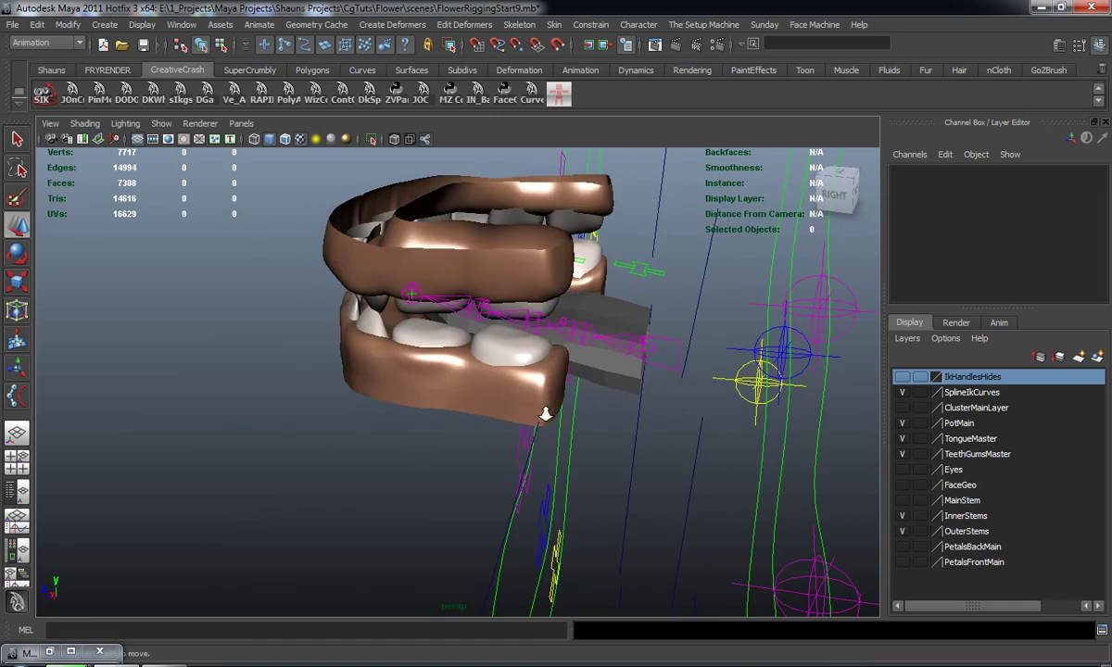
{"action": "scroll", "coordinate": [546, 414], "scroll_direction": "down", "scroll_amount": 3}
{"action": "left_click_drag", "start_coordinate": [398, 422], "coordinate": [432, 398], "text": "alt"}
{"action": "scroll", "coordinate": [498, 424], "scroll_direction": "up", "scroll_amount": 4}
{"action": "left_click", "coordinate": [493, 384]}
{"action": "scroll", "coordinate": [472, 419], "scroll_direction": "down", "scroll_amount": 10}
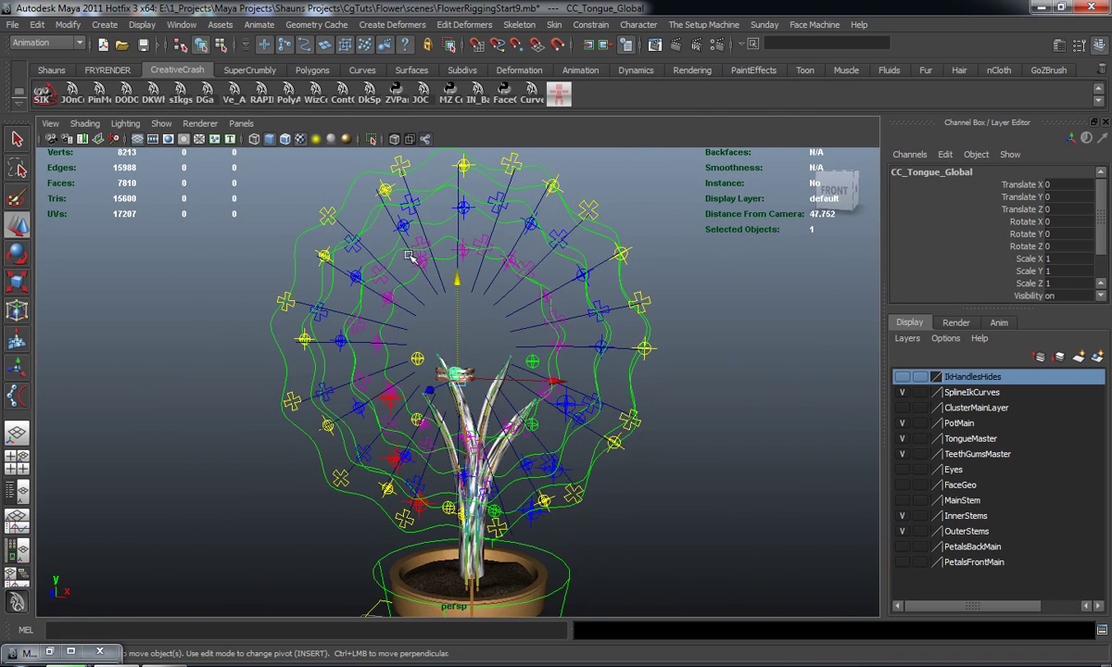
{"action": "left_click_drag", "start_coordinate": [319, 406], "coordinate": [354, 410], "text": "alt"}
{"action": "left_click_drag", "start_coordinate": [456, 427], "coordinate": [378, 436], "text": "alt"}
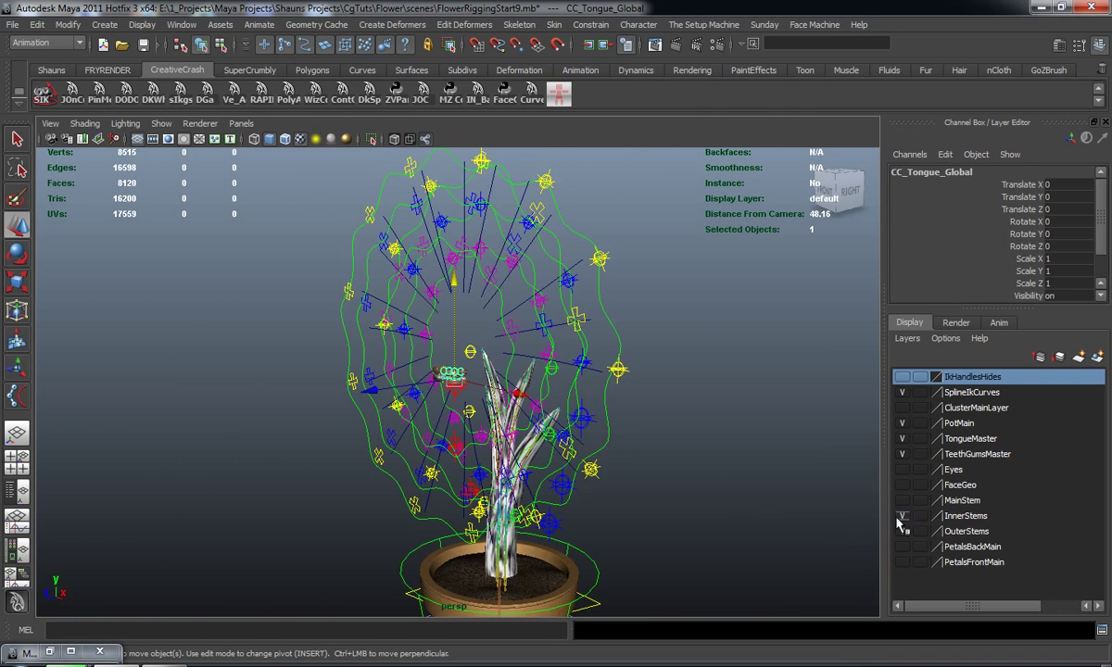
Show the MainStem, InnerStems and IkHandlesHides layers alongside the tongue and teeth.
{"action": "left_click", "coordinate": [901, 500]}
{"action": "left_click", "coordinate": [901, 516]}
{"action": "key", "text": "f"}
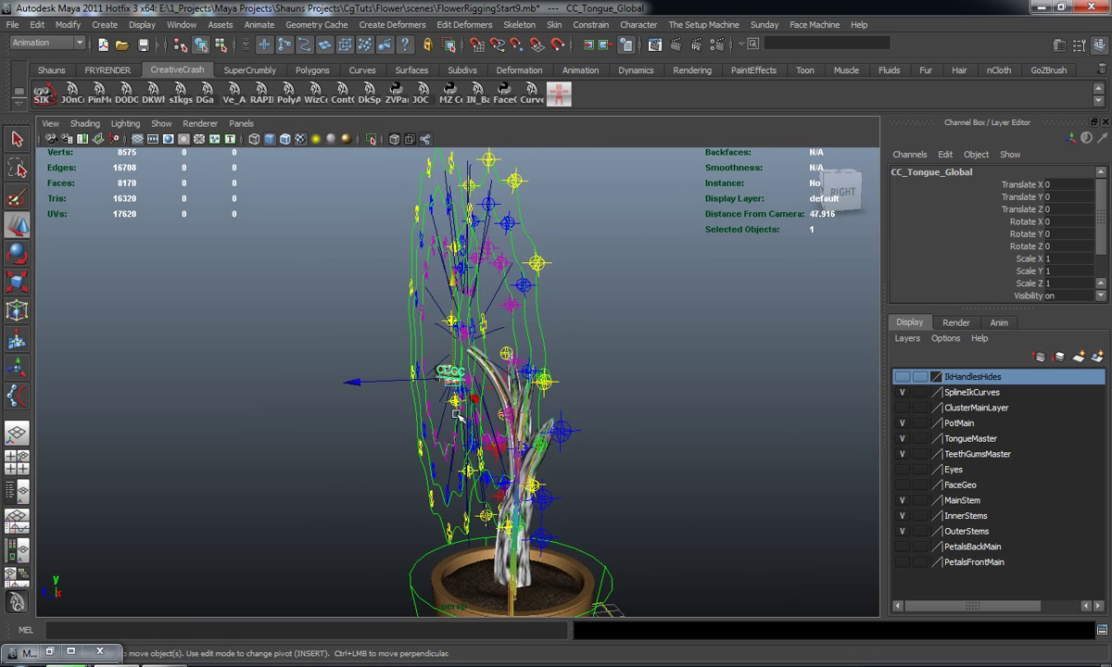
{"action": "left_click", "coordinate": [161, 123]}
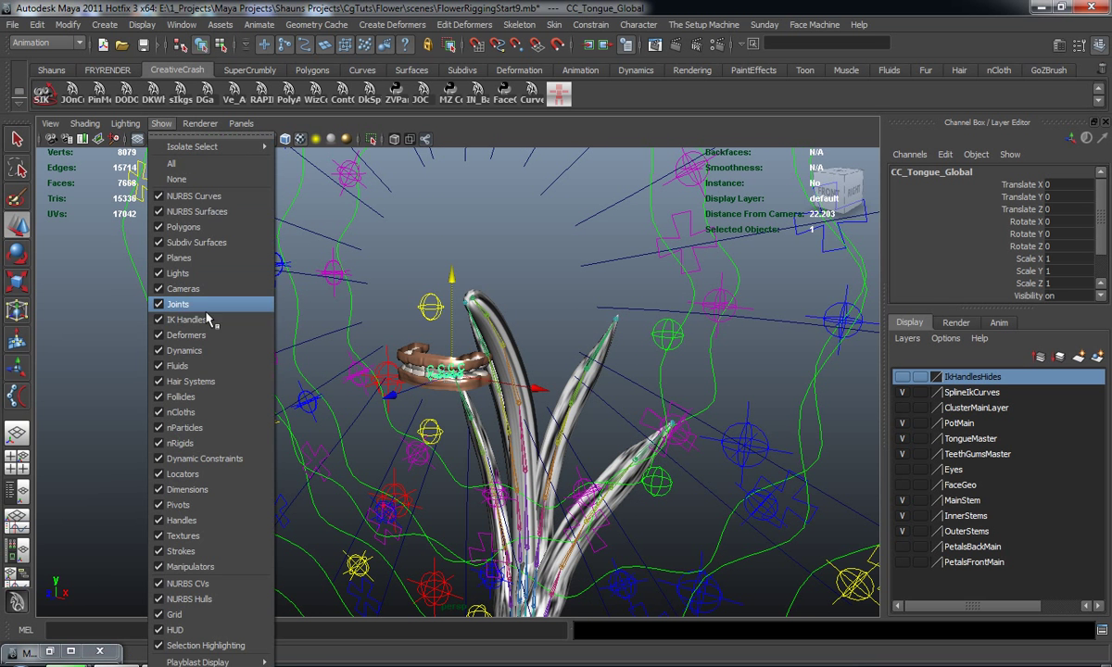
{"action": "left_click", "coordinate": [488, 227]}
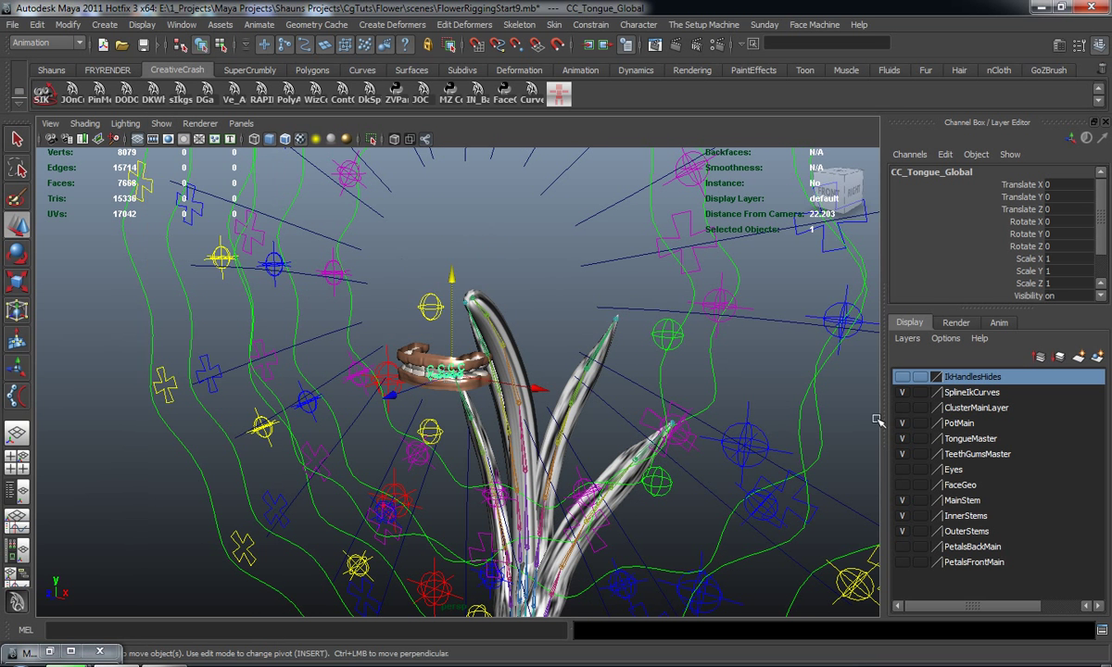
{"action": "left_click", "coordinate": [902, 376]}
Select ikHandle5 at the main stem's tip, test bending the stem by moving it, and undo the move.
{"action": "left_click_drag", "start_coordinate": [582, 276], "coordinate": [532, 271], "text": "alt"}
{"action": "left_click", "coordinate": [519, 267]}
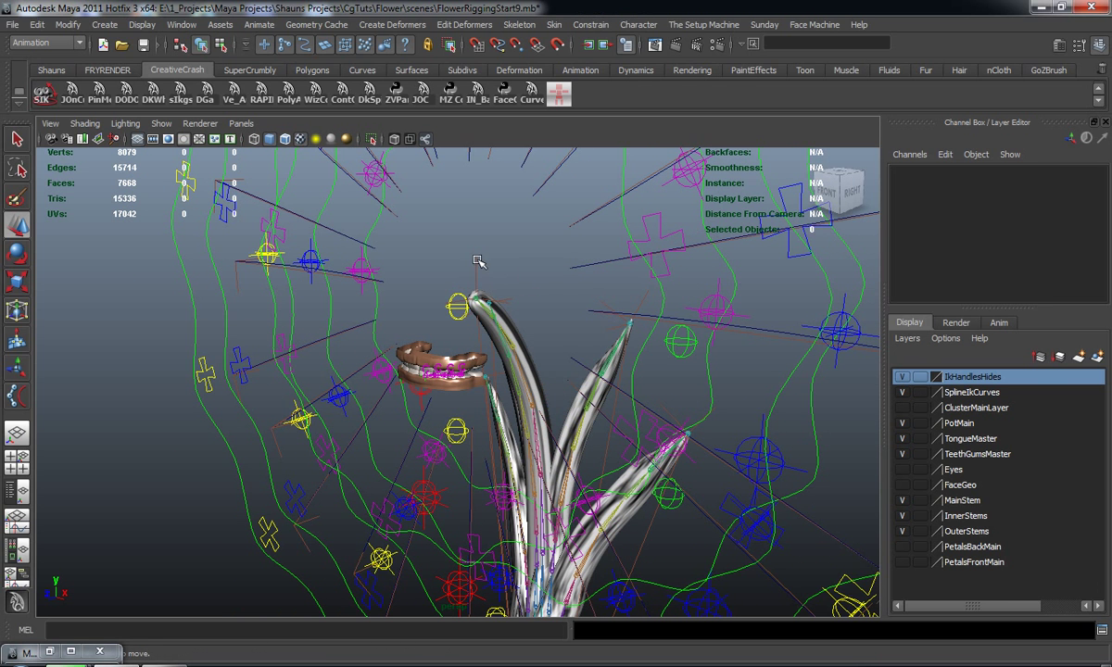
{"action": "left_click", "coordinate": [479, 301]}
{"action": "left_click_drag", "start_coordinate": [481, 308], "coordinate": [505, 301]}
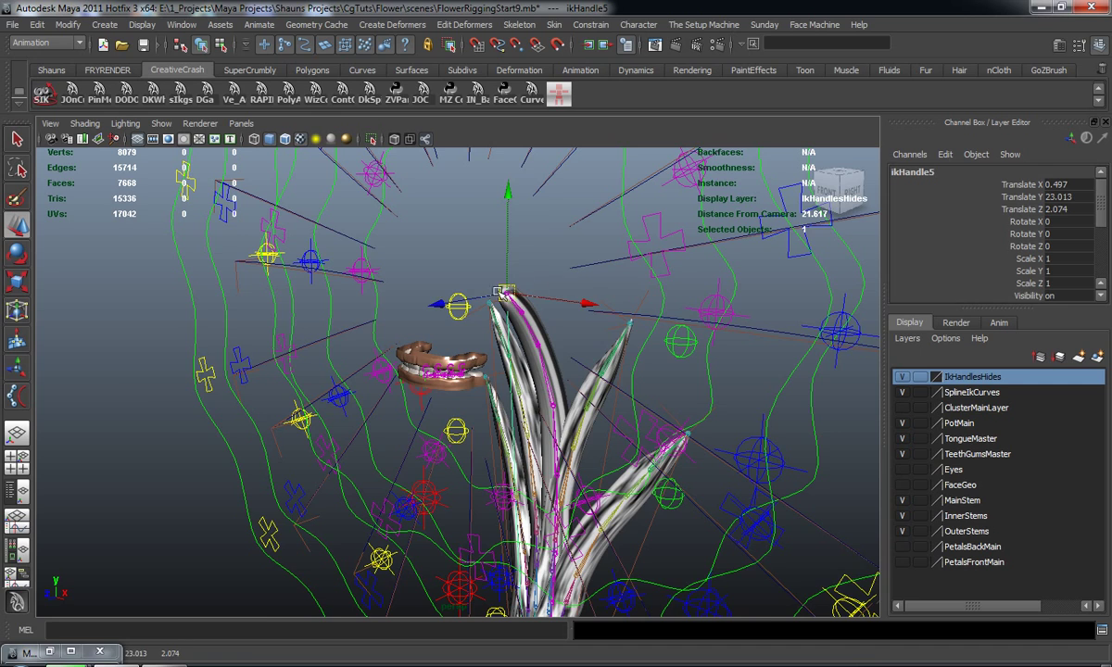
{"action": "key", "text": "ctrl+z"}
Bring up the MZpStudios Outliner and select the CC_Tongue_Global control at the teeth.
{"action": "left_click_drag", "start_coordinate": [210, 364], "coordinate": [297, 365], "text": "alt"}
{"action": "mouse_move", "coordinate": [298, 365]}
{"action": "right_mouse_down", "text": "alt"}
{"action": "mouse_move", "coordinate": [320, 288]}
{"action": "mouse_move", "coordinate": [279, 358]}
{"action": "right_mouse_up", "text": "alt"}
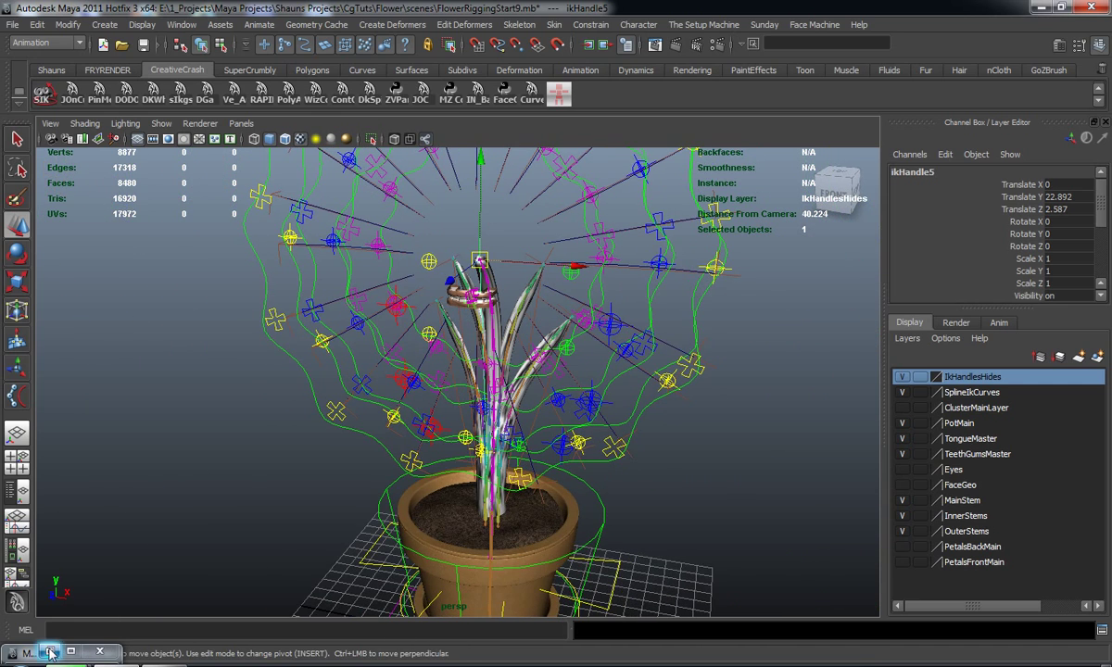
{"action": "left_click", "coordinate": [51, 653]}
{"action": "scroll", "coordinate": [838, 442], "scroll_direction": "down", "scroll_amount": 1}
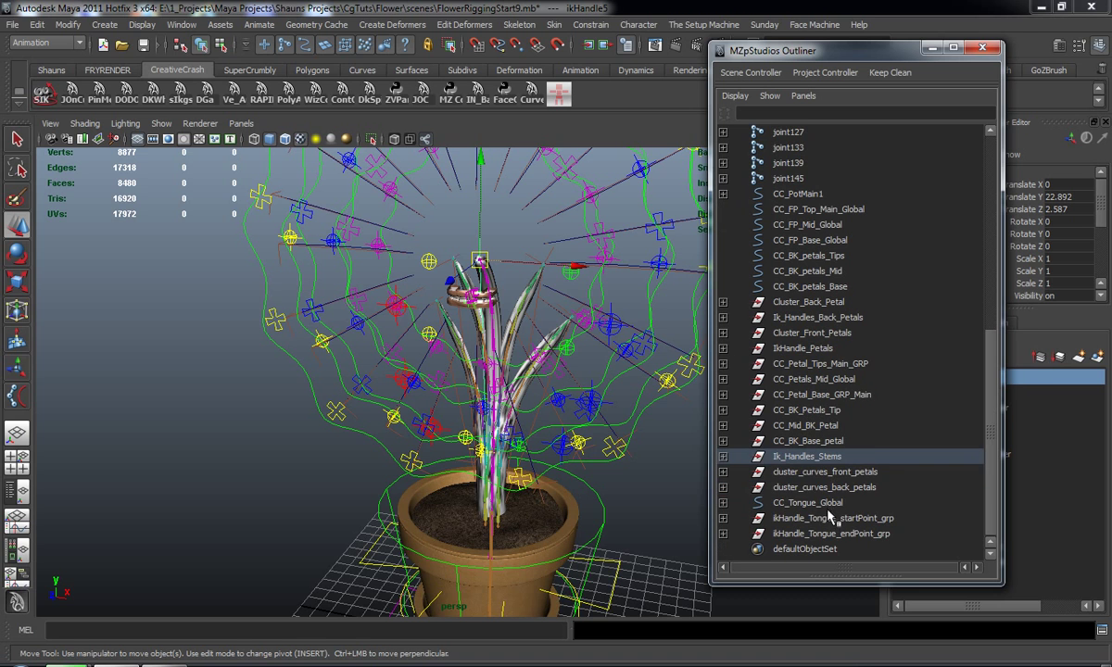
{"action": "left_click", "coordinate": [213, 405]}
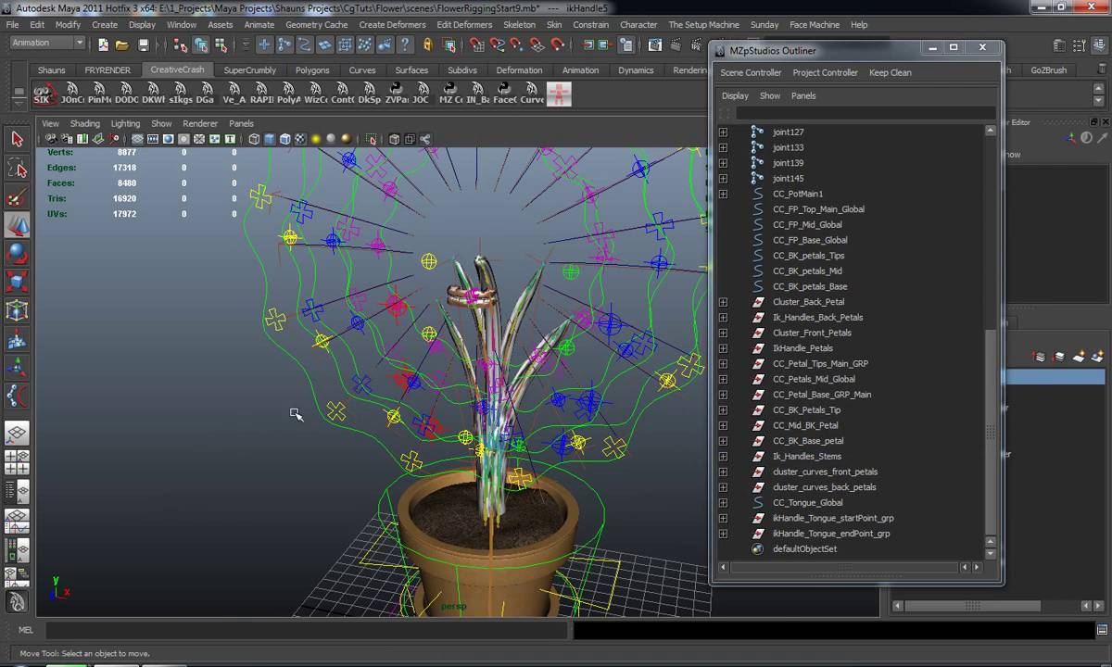
{"action": "right_click_drag", "start_coordinate": [295, 415], "coordinate": [471, 409], "text": "alt"}
{"action": "left_click_drag", "start_coordinate": [471, 409], "coordinate": [345, 409], "text": "alt"}
{"action": "middle_click_drag", "start_coordinate": [344, 409], "coordinate": [367, 432], "text": "alt"}
{"action": "right_click_drag", "start_coordinate": [367, 433], "coordinate": [458, 389], "text": "alt"}
{"action": "middle_click_drag", "start_coordinate": [457, 389], "coordinate": [408, 426], "text": "alt"}
{"action": "left_click", "coordinate": [470, 388]}
{"action": "left_click_drag", "start_coordinate": [472, 391], "coordinate": [500, 417], "text": "alt"}
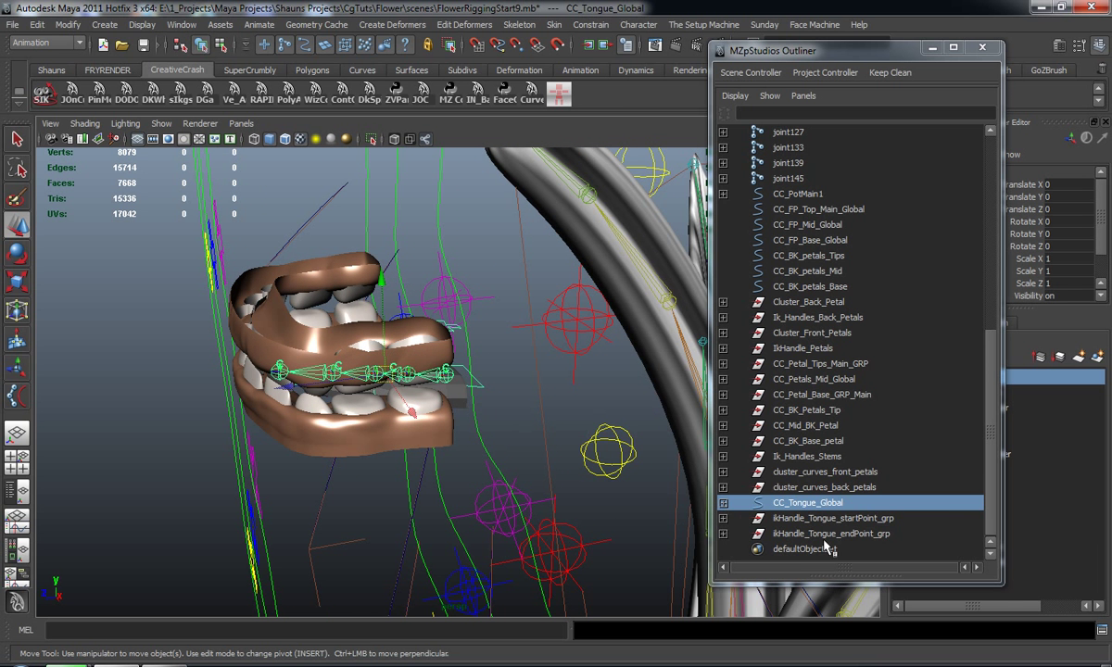
Parent ikHandle_Tongue_startPoint_grp and ikHandle_Tongue_endPoint_grp under CC_Tongue_Global.
{"action": "left_click", "coordinate": [818, 518]}
{"action": "left_click", "coordinate": [821, 534], "text": "ctrl"}
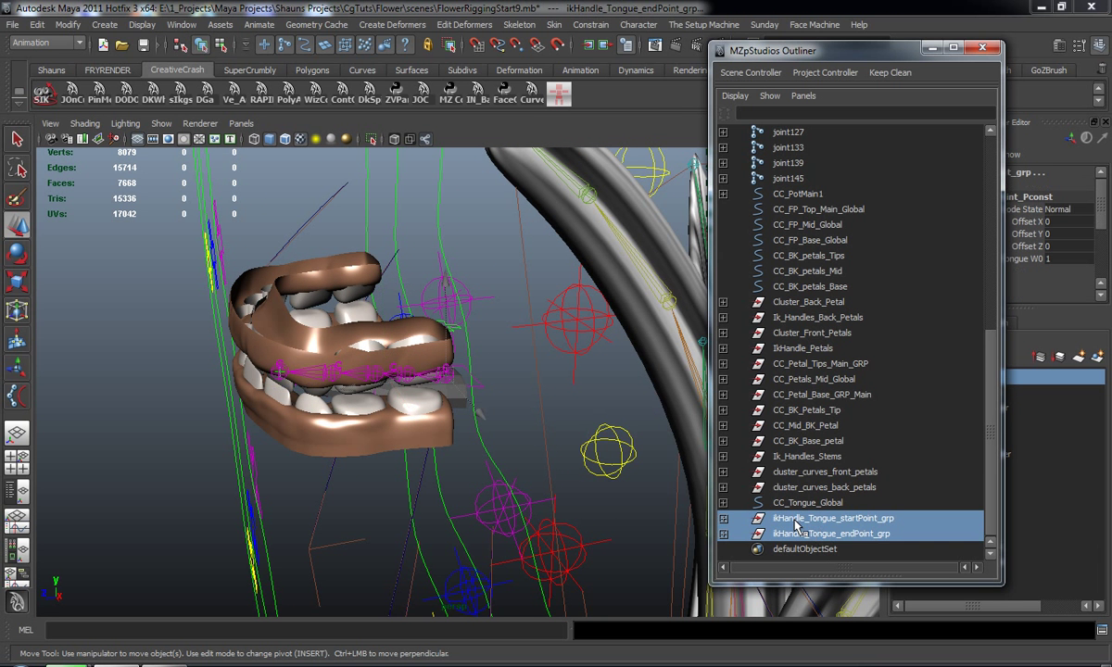
{"action": "mouse_move", "coordinate": [793, 510]}
{"action": "middle_mouse_down"}
{"action": "mouse_move", "coordinate": [790, 520]}
{"action": "mouse_move", "coordinate": [796, 506]}
{"action": "middle_mouse_up"}
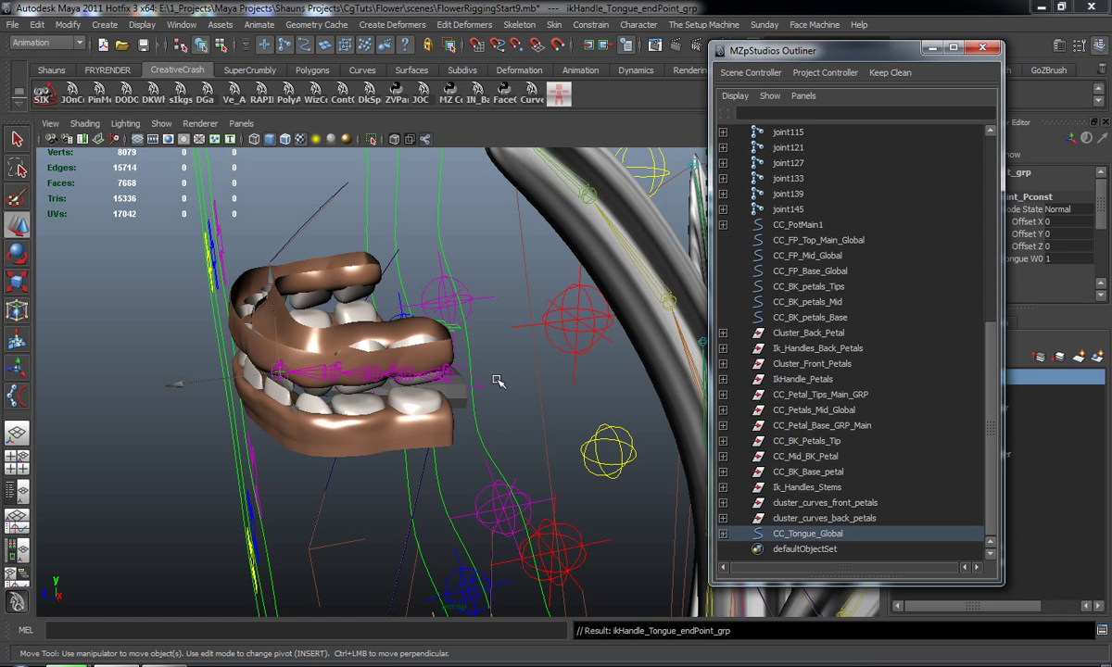
Select CC_Tongue_Global, test moving the whole tongue rig, and undo the move.
{"action": "left_click", "coordinate": [404, 383]}
{"action": "left_click_drag", "start_coordinate": [389, 376], "coordinate": [384, 400]}
{"action": "key", "text": "ctrl+z"}
{"action": "scroll", "coordinate": [384, 401], "scroll_direction": "down", "scroll_amount": 10}
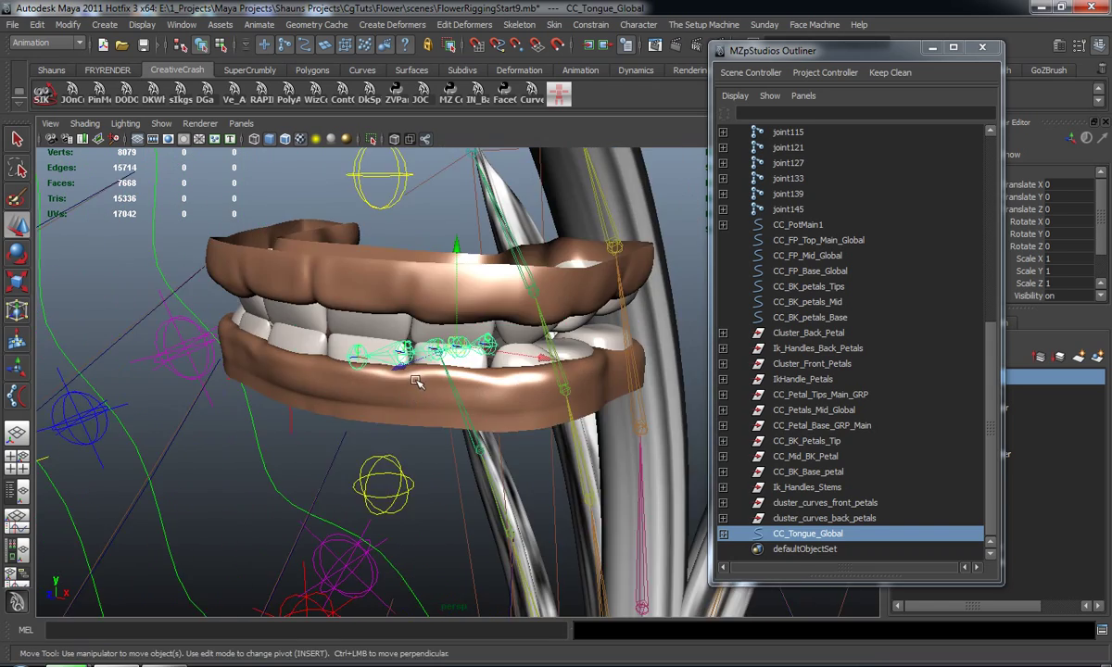
Clear the selection and examine the whole flower rig, including the petal controls, stems, teeth and pot.
{"action": "left_click", "coordinate": [394, 417]}
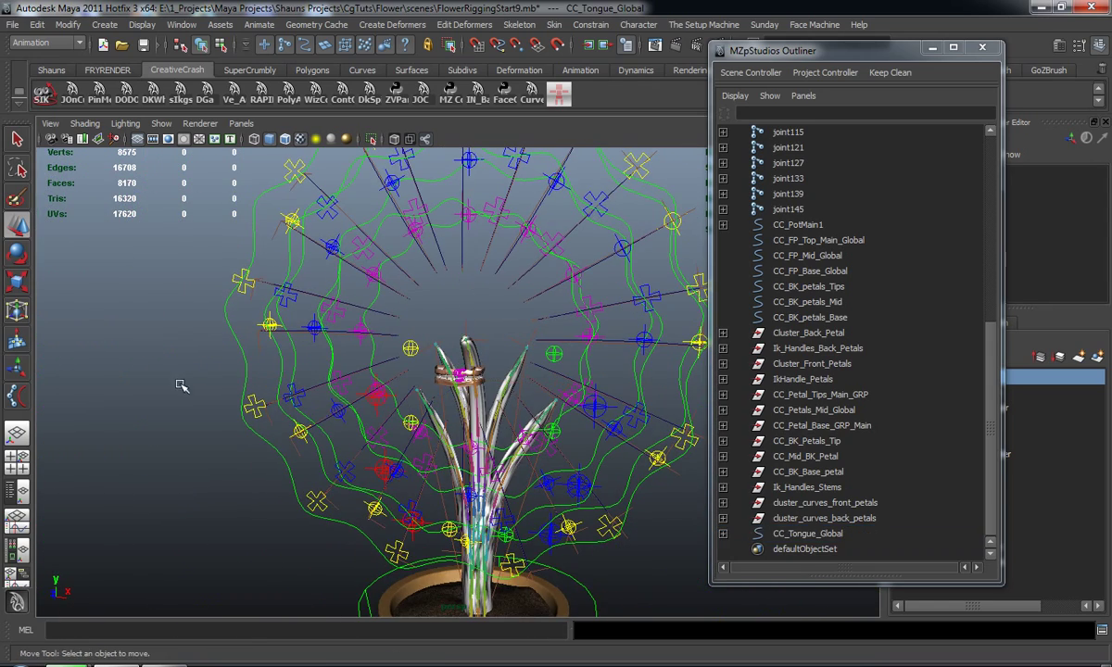
{"action": "left_click_drag", "start_coordinate": [575, 357], "coordinate": [528, 382], "text": "alt"}
{"action": "right_click_drag", "start_coordinate": [528, 381], "coordinate": [442, 364], "text": "alt"}
{"action": "middle_click_drag", "start_coordinate": [474, 380], "coordinate": [477, 363], "text": "alt"}
{"action": "left_click_drag", "start_coordinate": [477, 363], "coordinate": [474, 357], "text": "alt"}
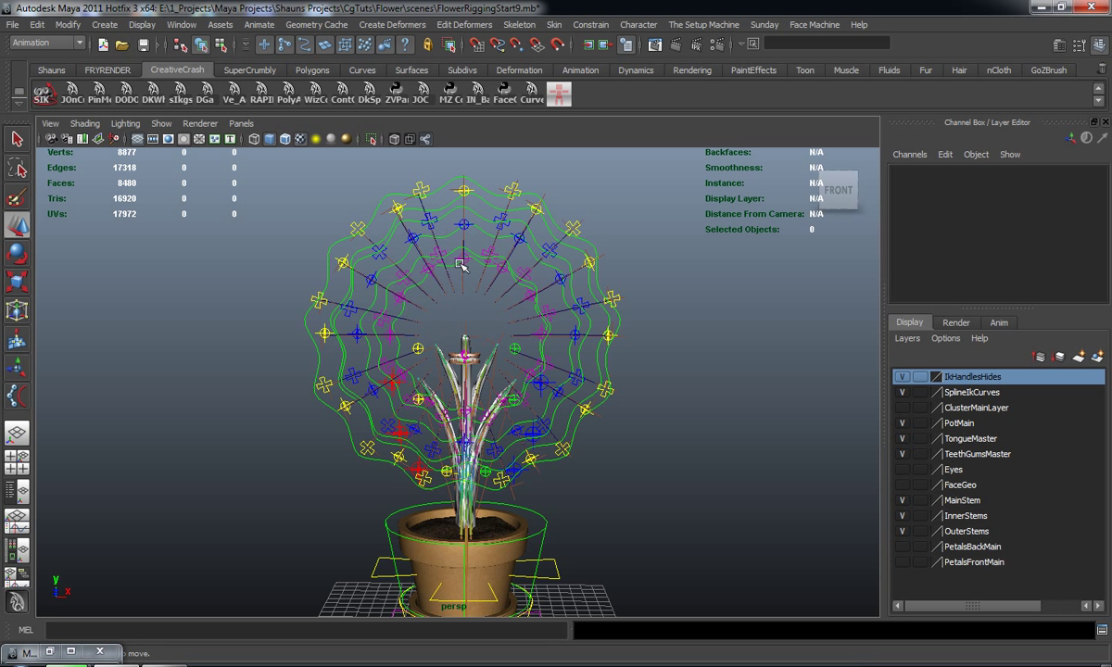
{"action": "left_click_drag", "start_coordinate": [425, 358], "coordinate": [445, 286], "text": "alt"}
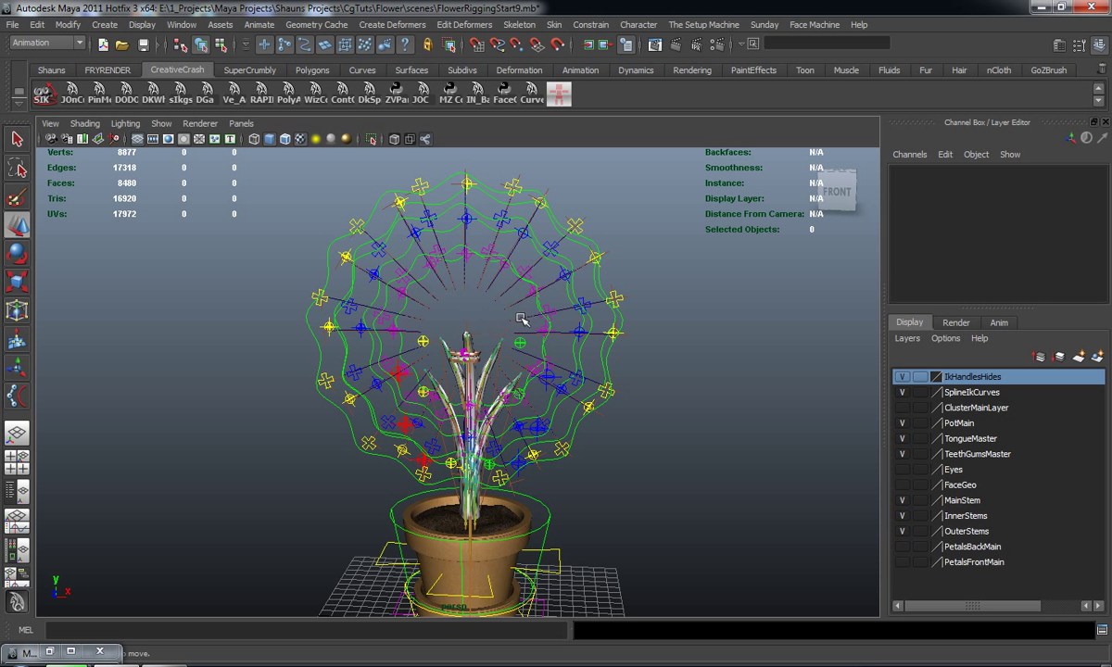
{"action": "left_click_drag", "start_coordinate": [461, 337], "coordinate": [422, 345], "text": "alt"}
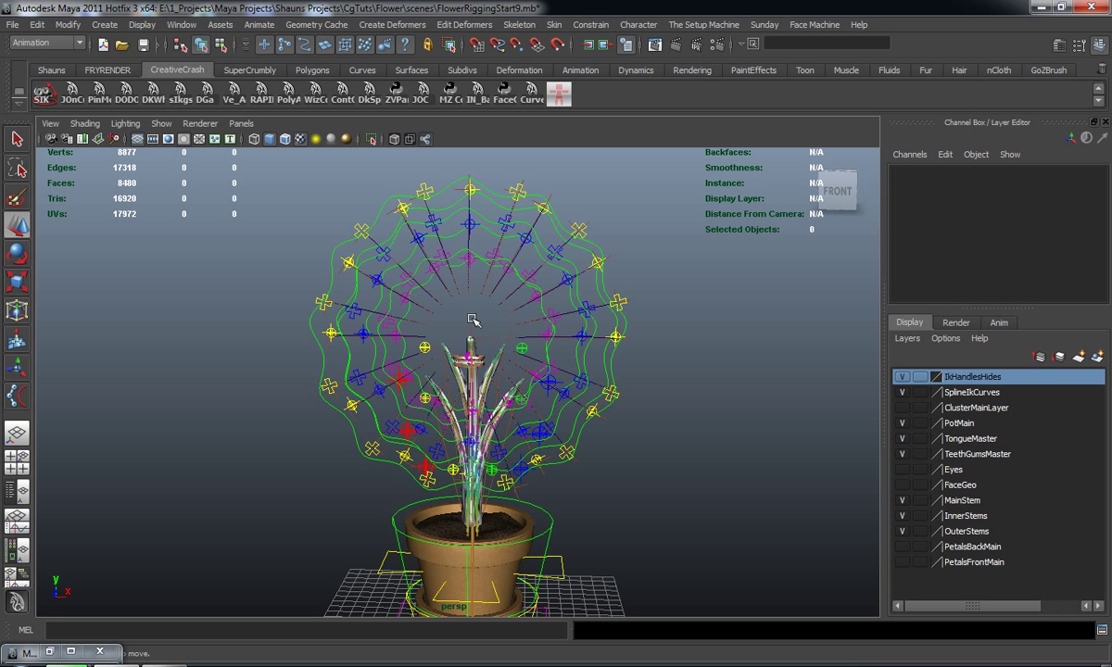
{"action": "left_click_drag", "start_coordinate": [466, 371], "coordinate": [399, 276], "text": "alt"}
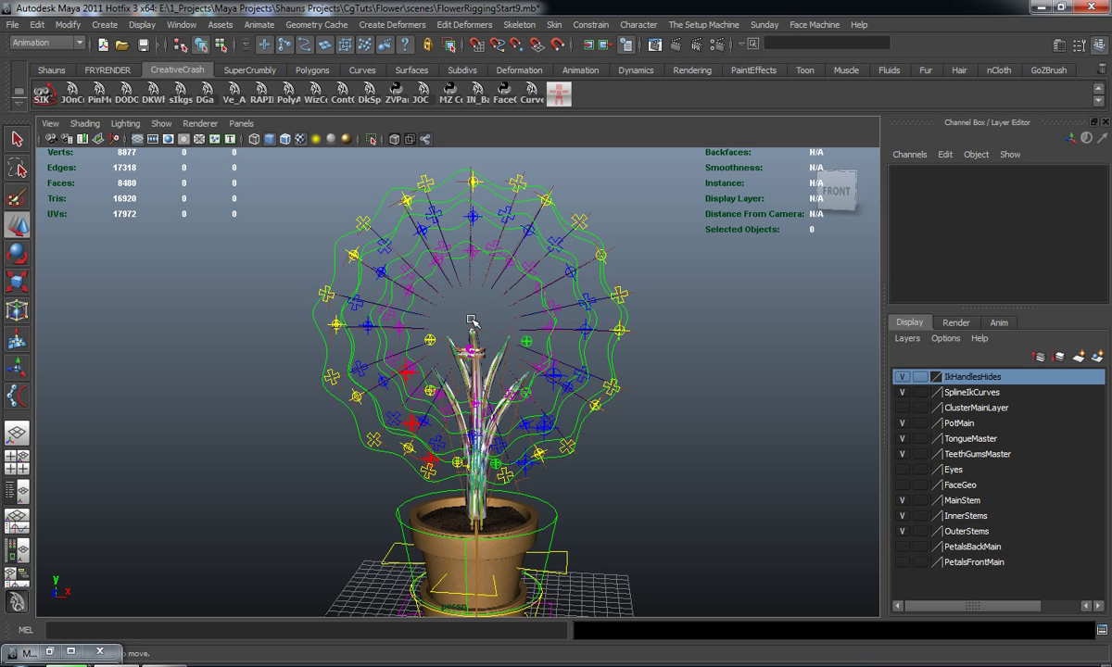
{"action": "left_click_drag", "start_coordinate": [482, 307], "coordinate": [459, 330], "text": "alt"}
{"action": "left_click_drag", "start_coordinate": [442, 370], "coordinate": [461, 319], "text": "alt"}
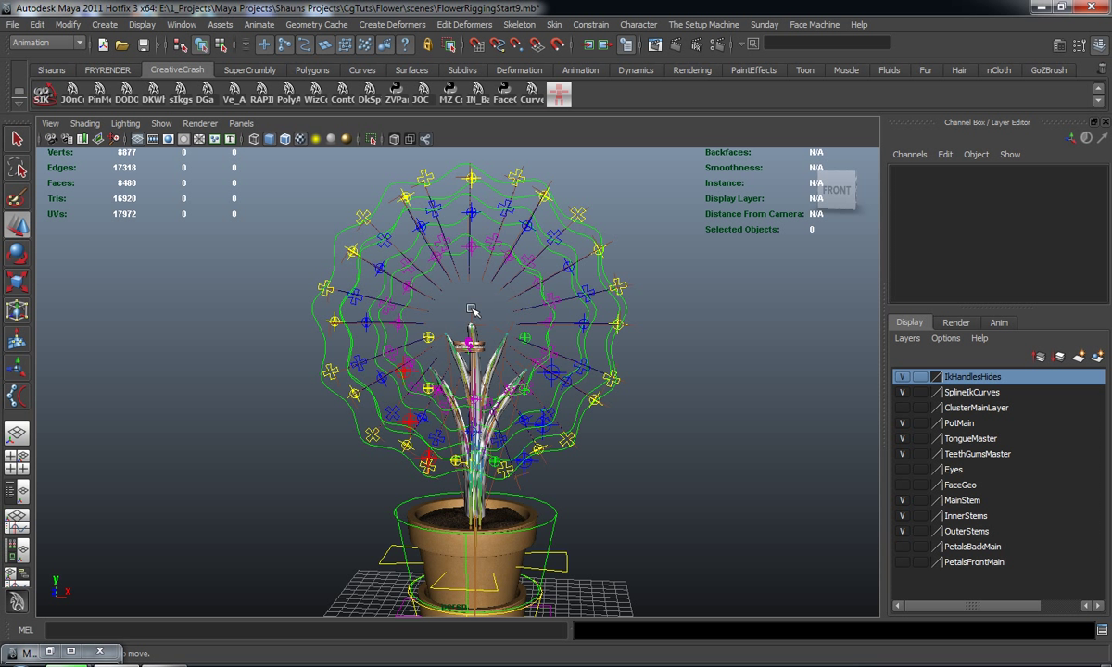